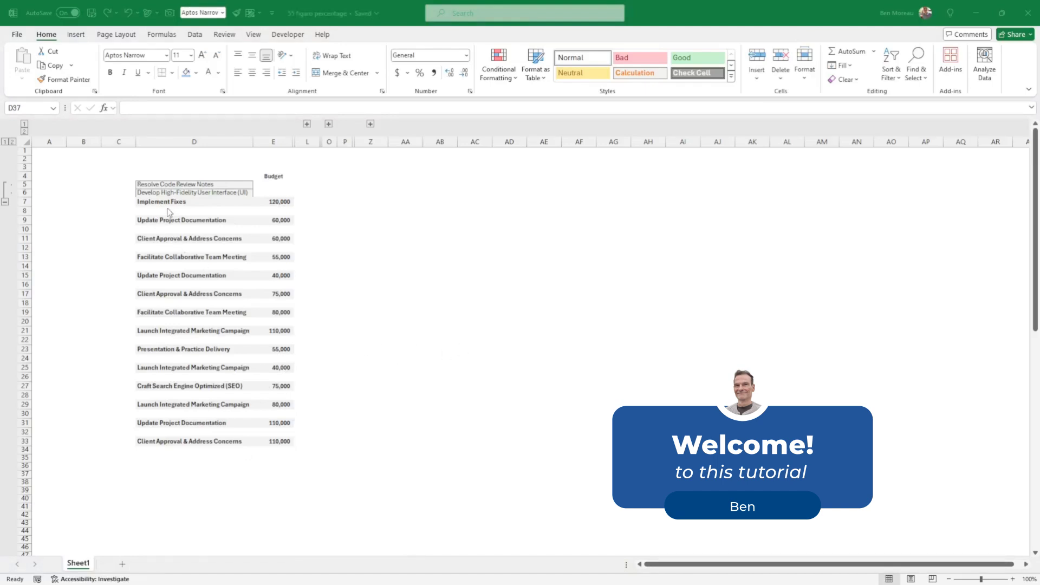
Review the notes, task names in column D and budget amounts in column E, down to the 55,000 in E13
click(403, 237)
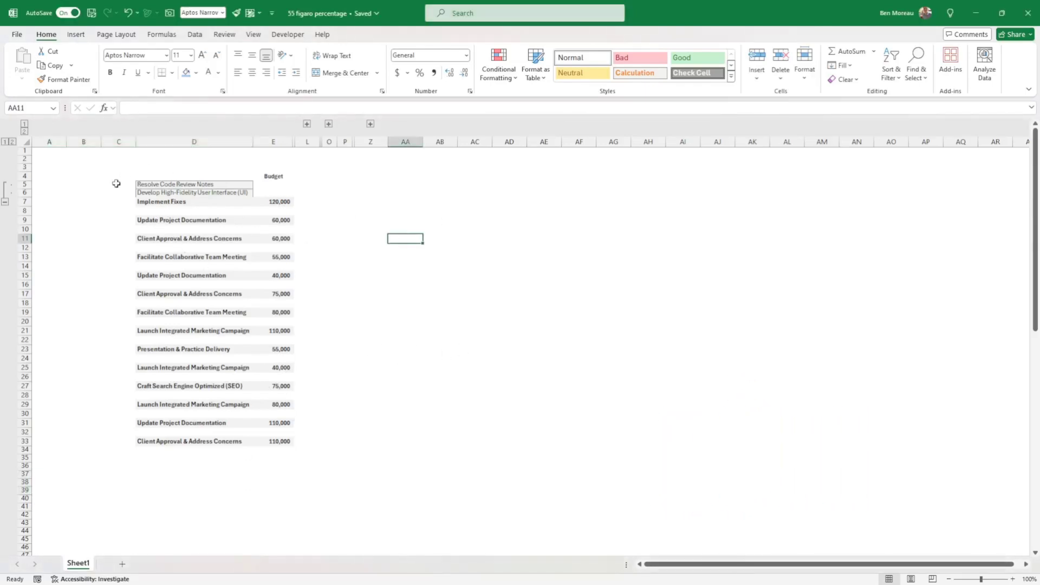
drag(116, 184, 249, 195)
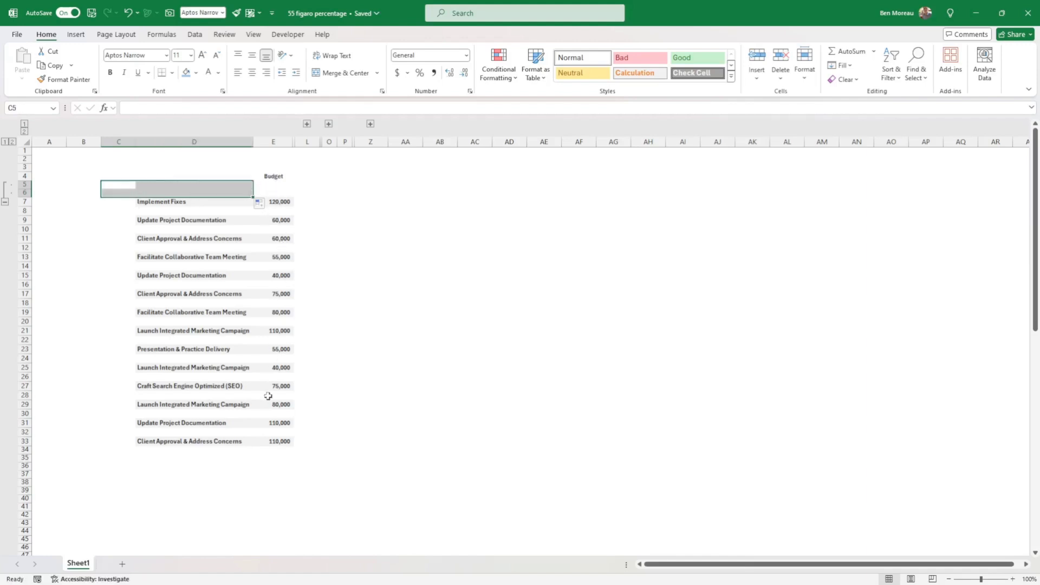
drag(173, 205, 238, 453)
drag(284, 208, 288, 454)
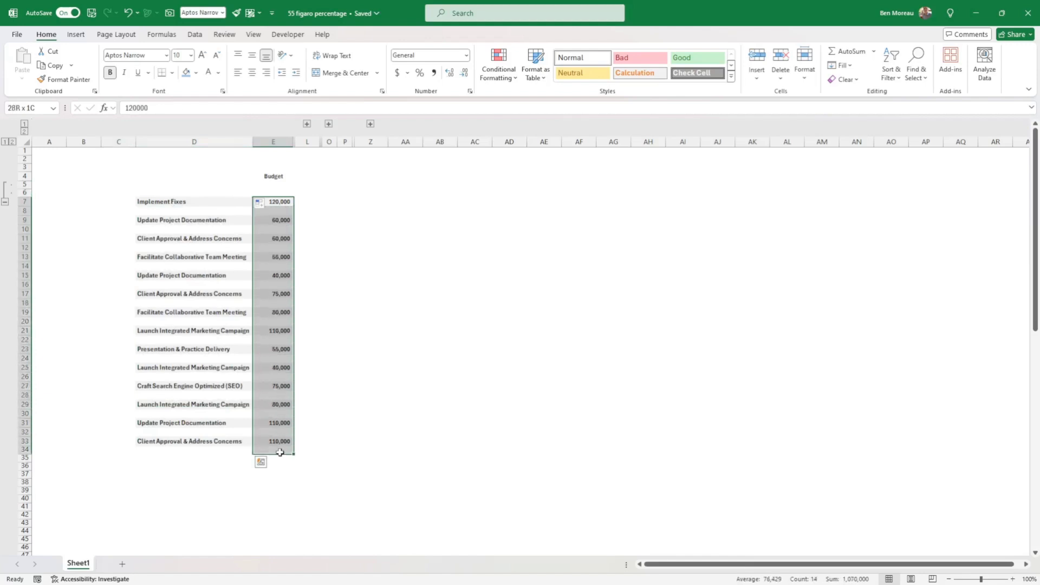
click(274, 205)
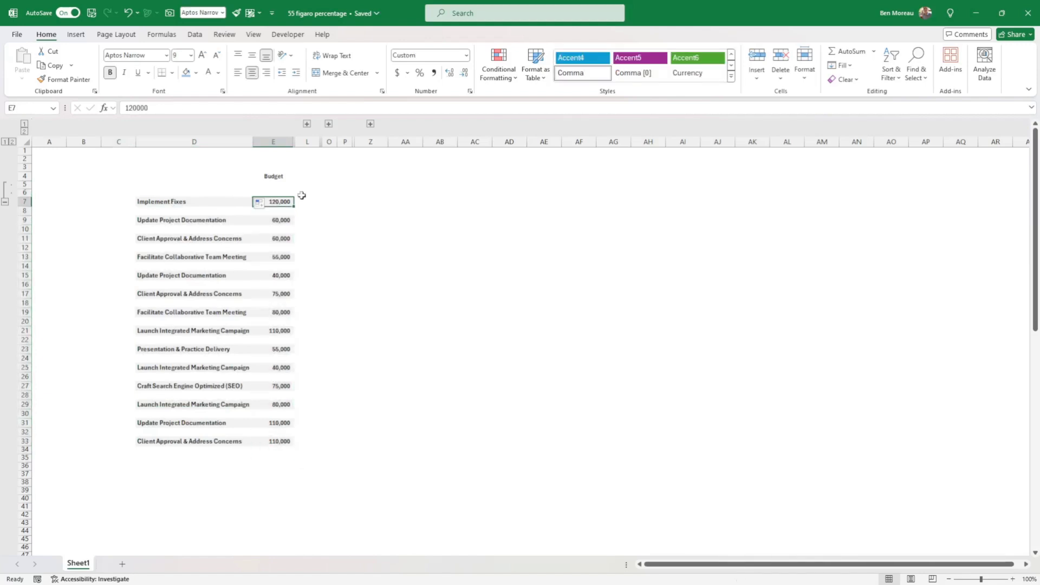
click(211, 201)
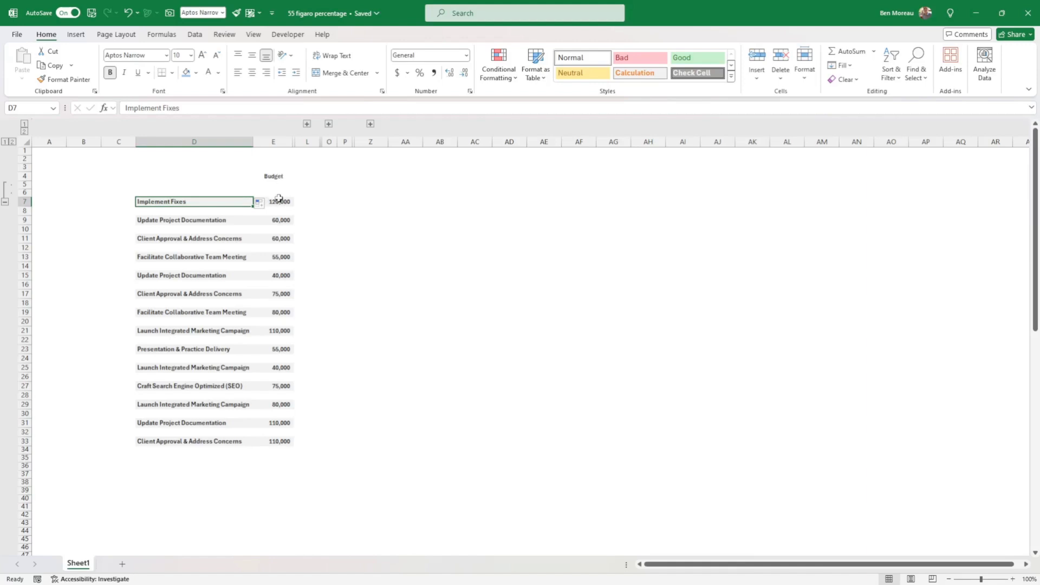
click(281, 201)
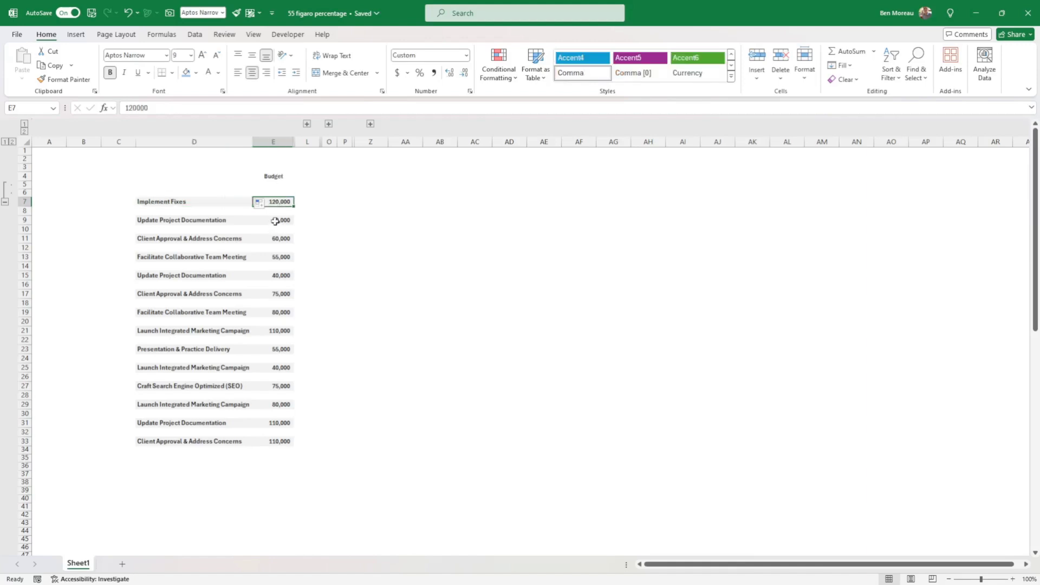
click(275, 221)
click(276, 238)
click(277, 257)
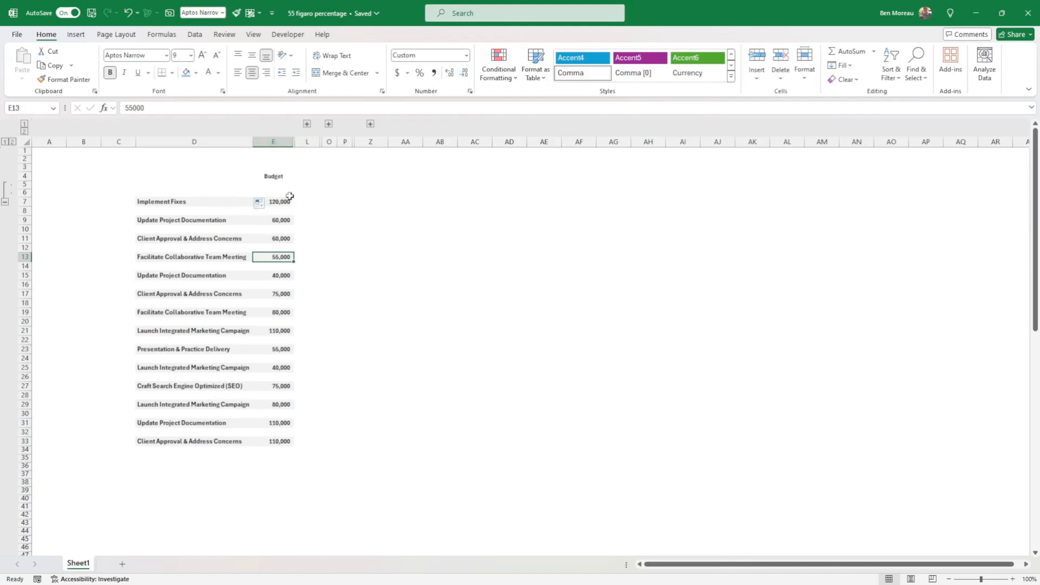
Expand grouped columns F:K and select the Current estimate figures and the Previous header
click(306, 124)
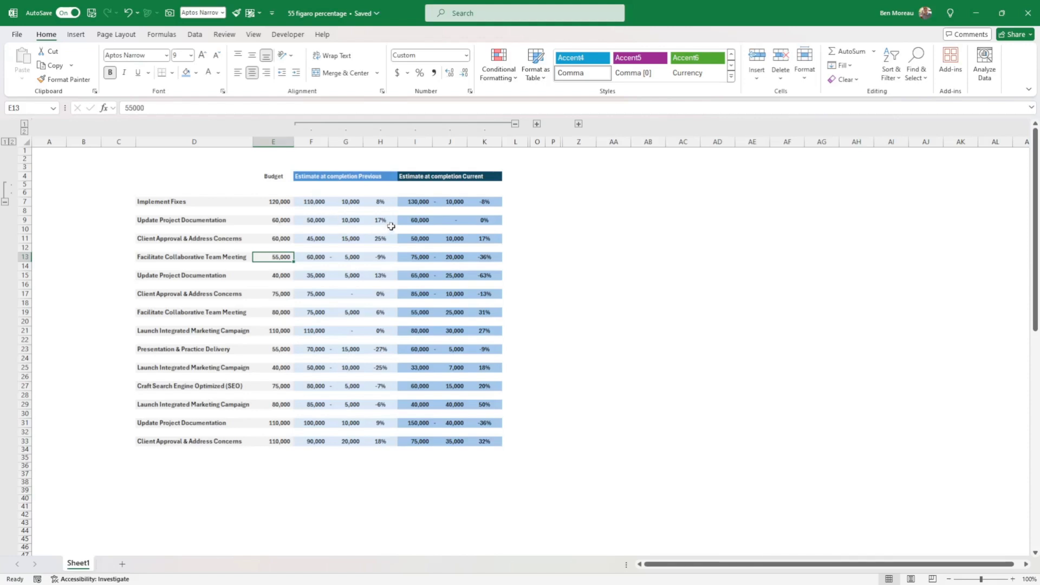
click(404, 201)
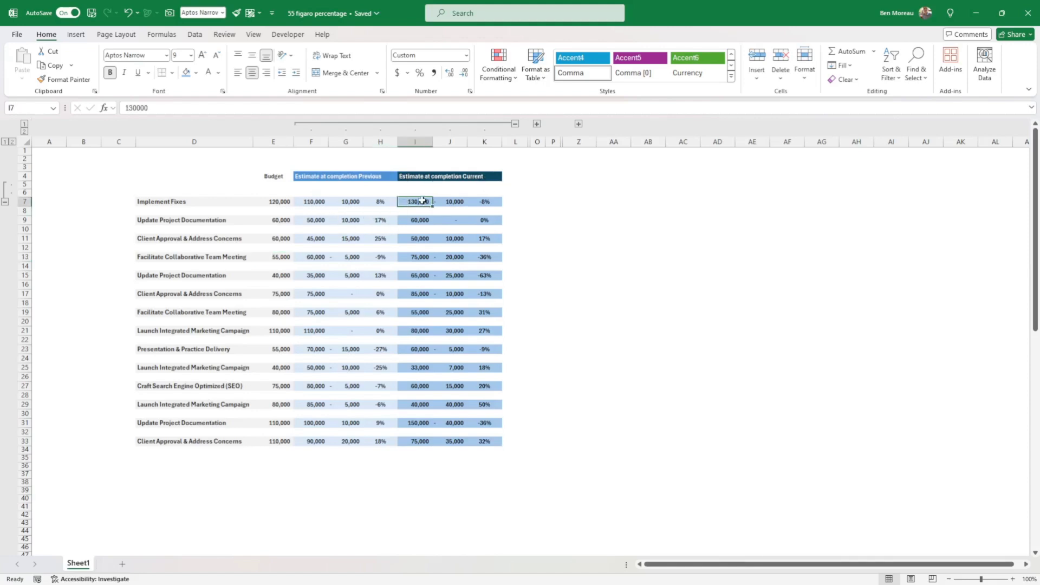
drag(421, 202, 477, 433)
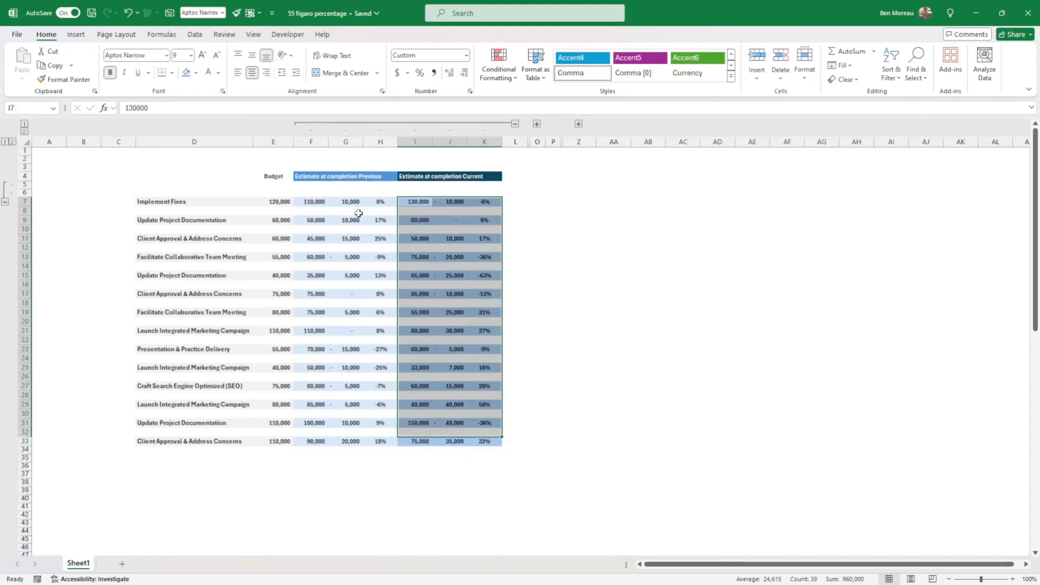
drag(304, 177, 367, 184)
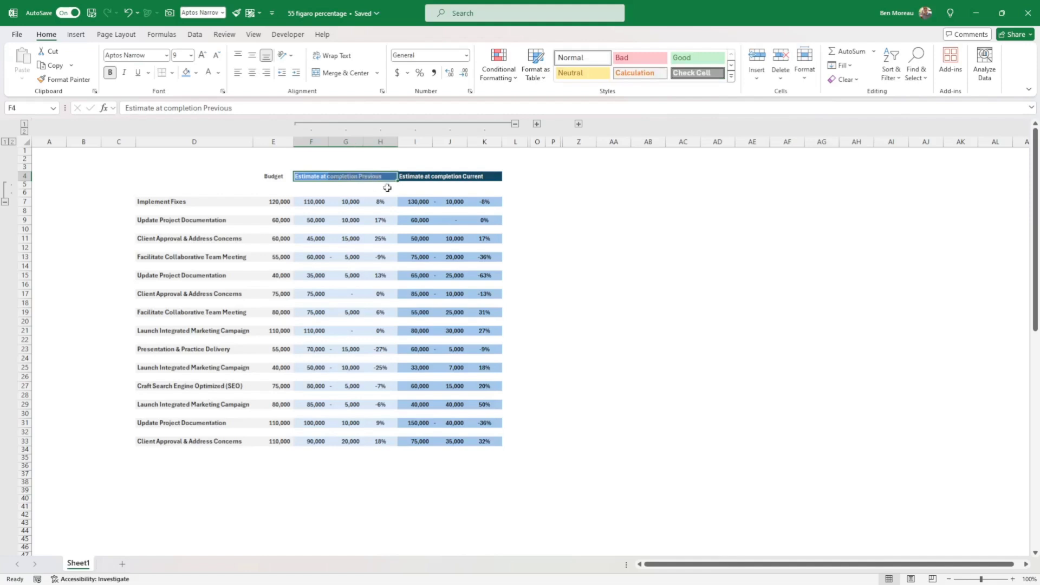
Inspect the Current header, the E7 budget, and formulas in H7, I7, J7 (=$E7-I7) and K7 (=J7/$E7)
click(412, 178)
drag(434, 177, 482, 179)
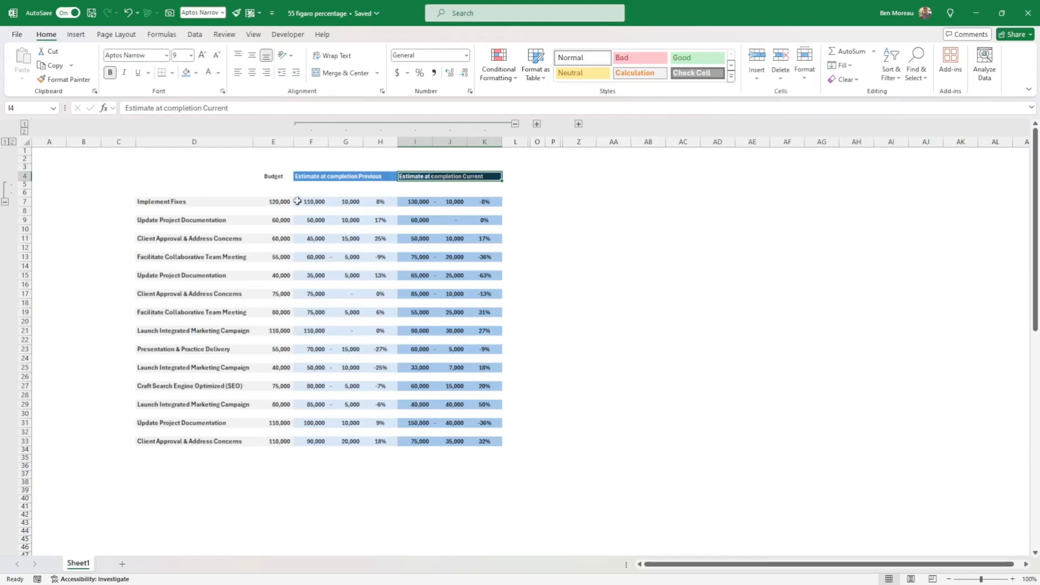
click(282, 203)
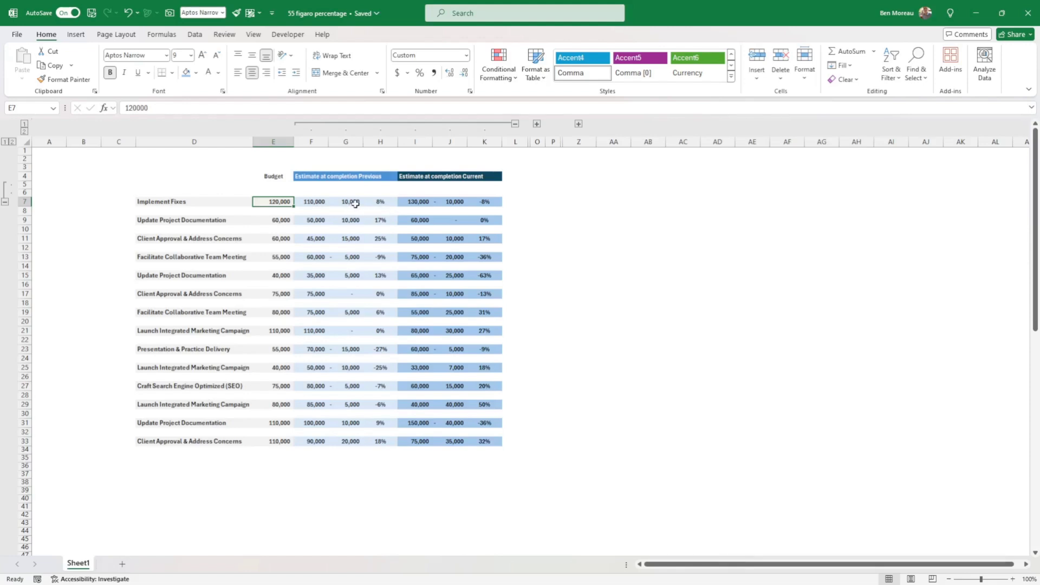
click(380, 202)
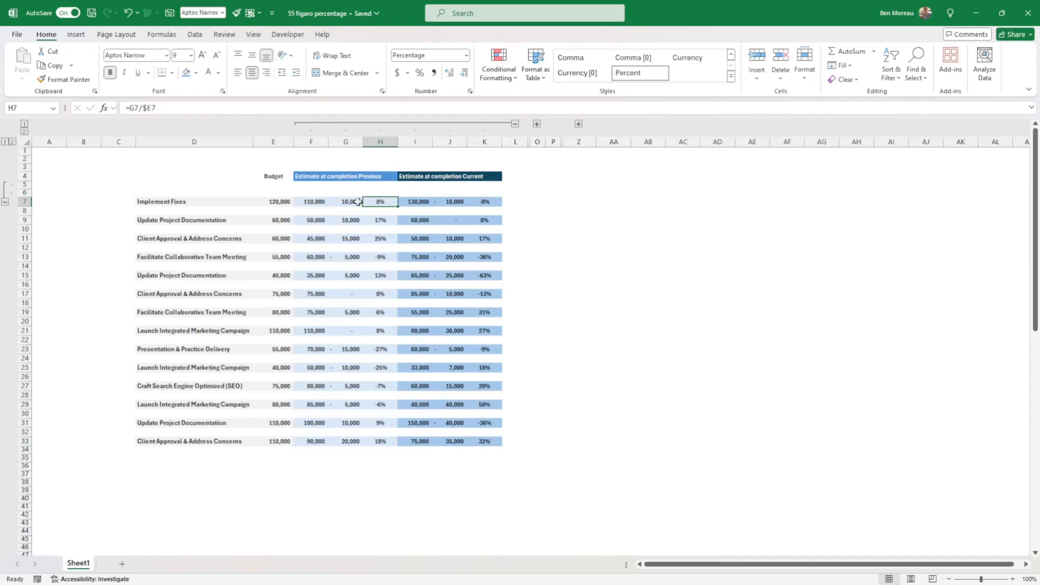
click(409, 202)
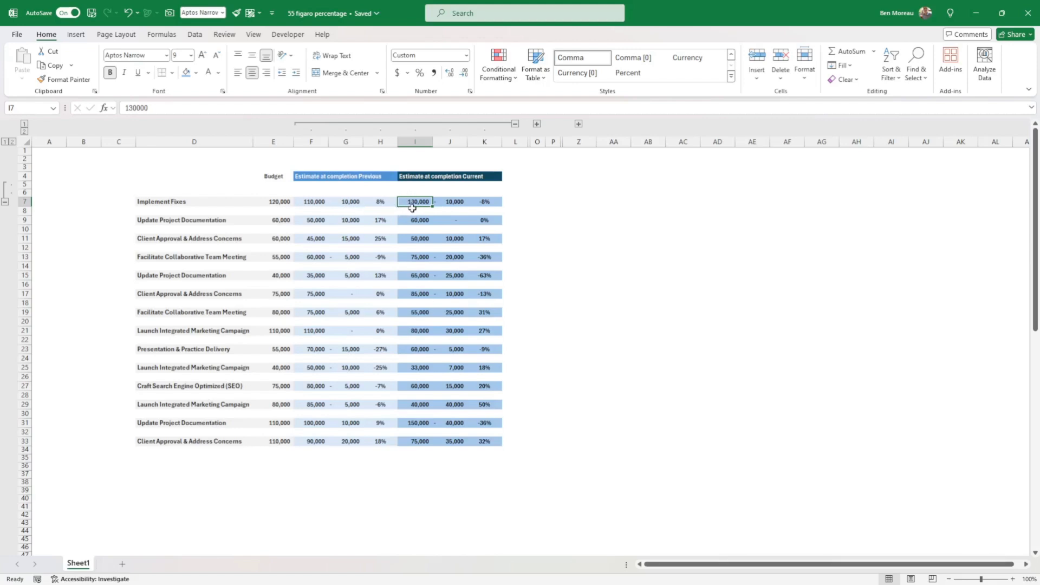
click(451, 203)
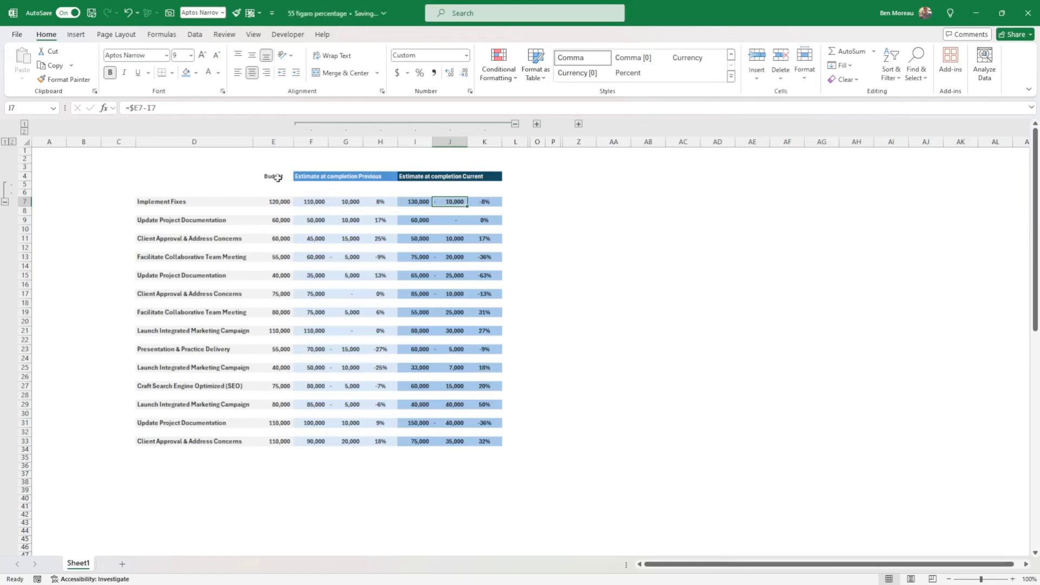
click(481, 205)
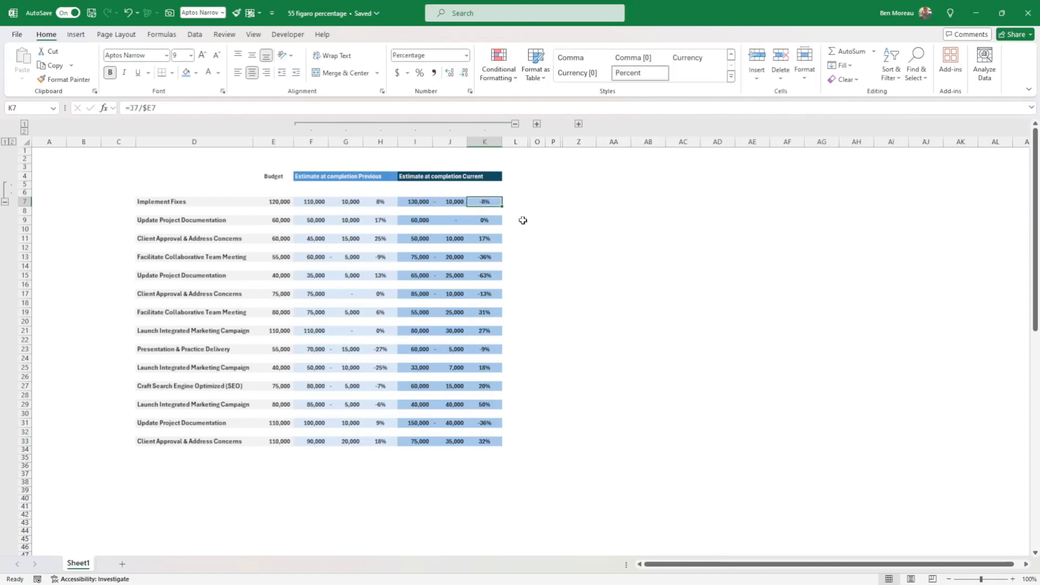
click(300, 176)
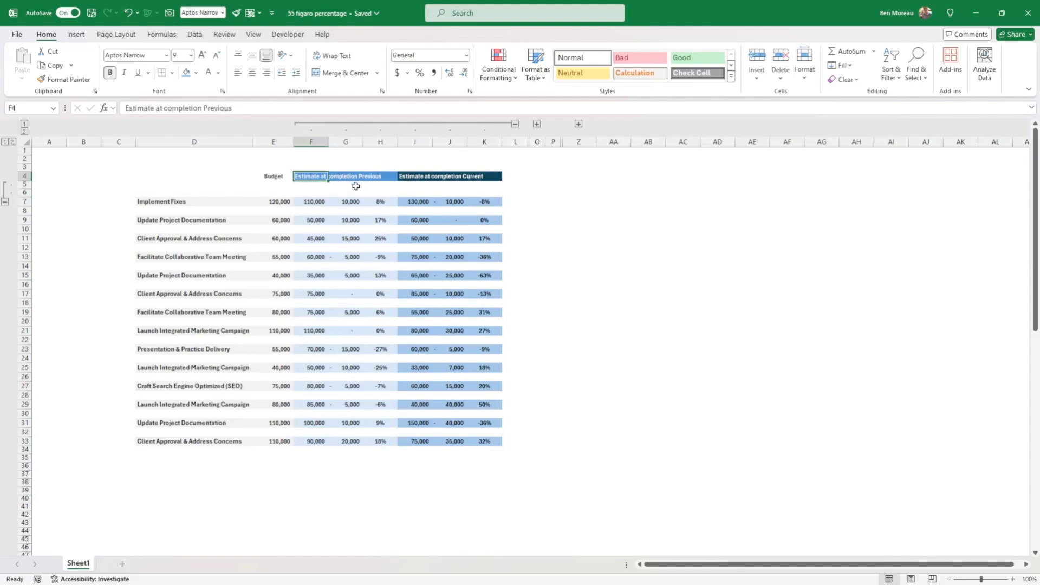
Preview the Page Layout theme Colors and the Home Fill Color choices, closing both without applying anything
click(125, 34)
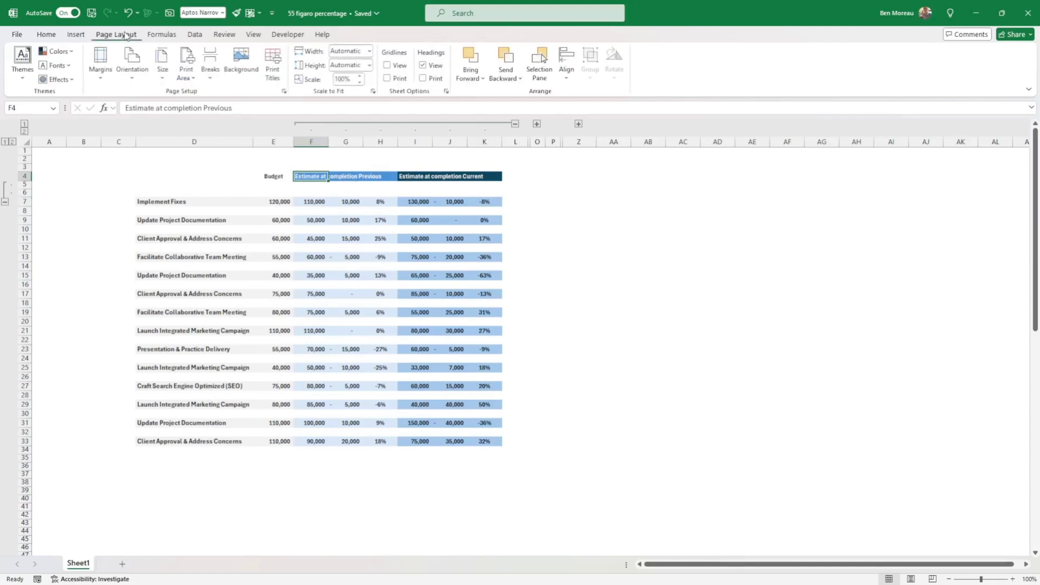
click(70, 51)
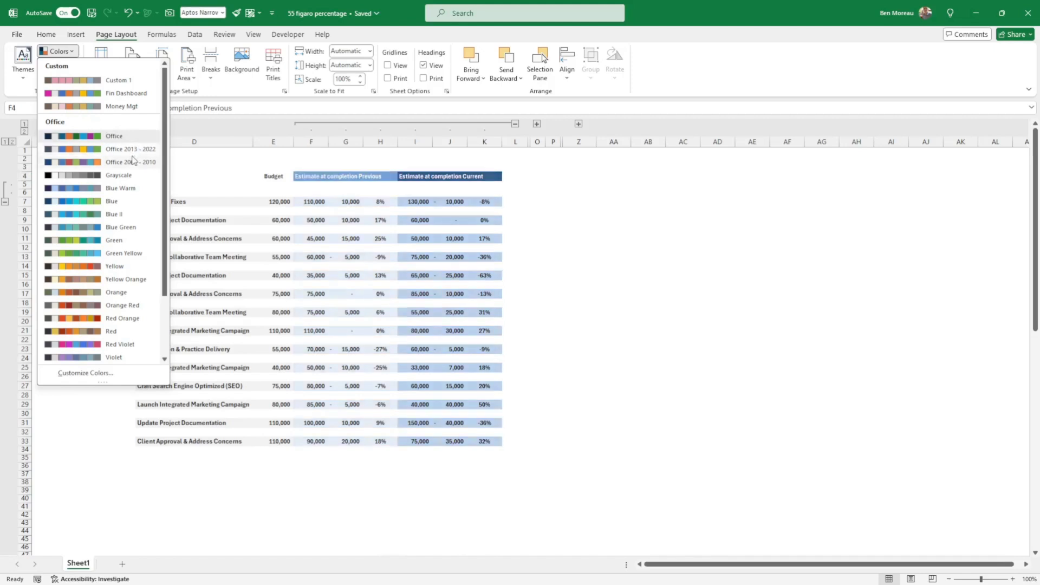
click(249, 183)
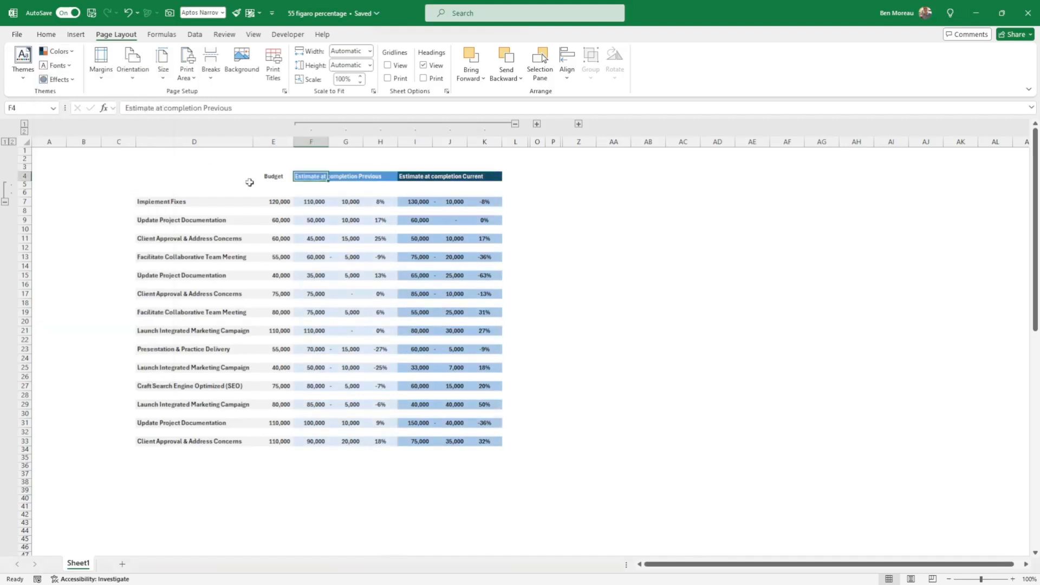
click(46, 34)
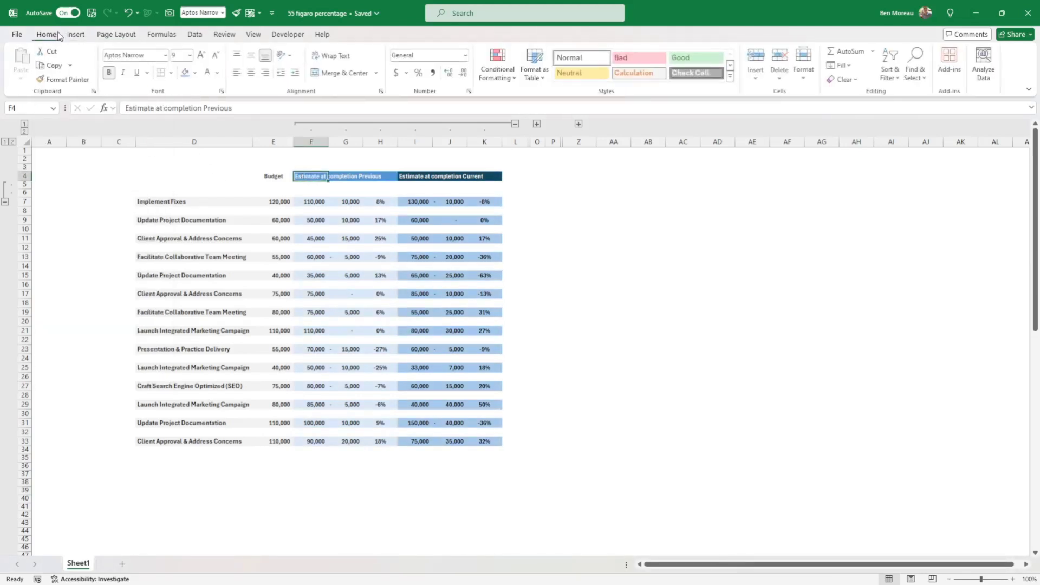
click(196, 73)
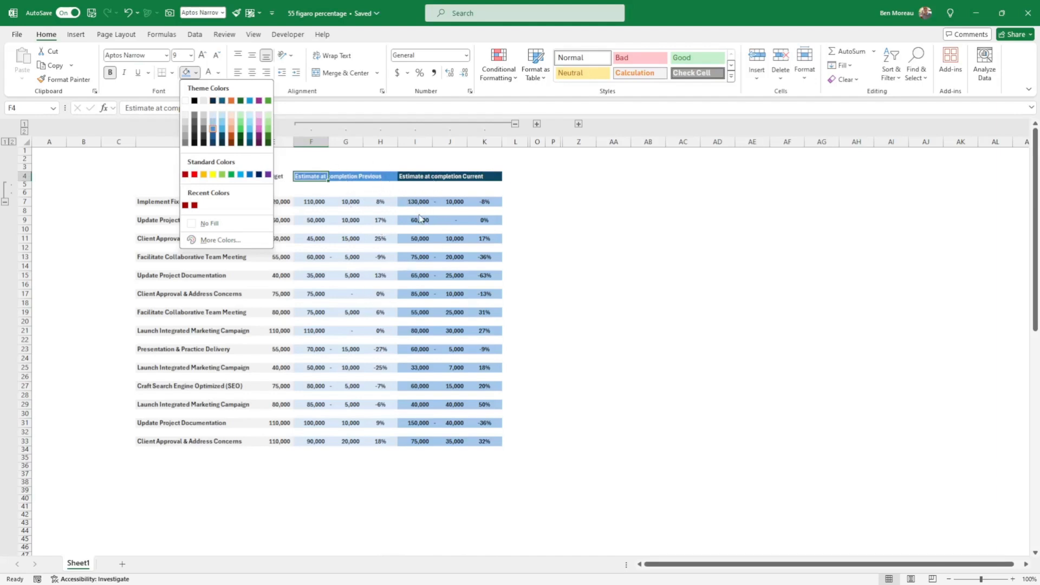
key(Escape)
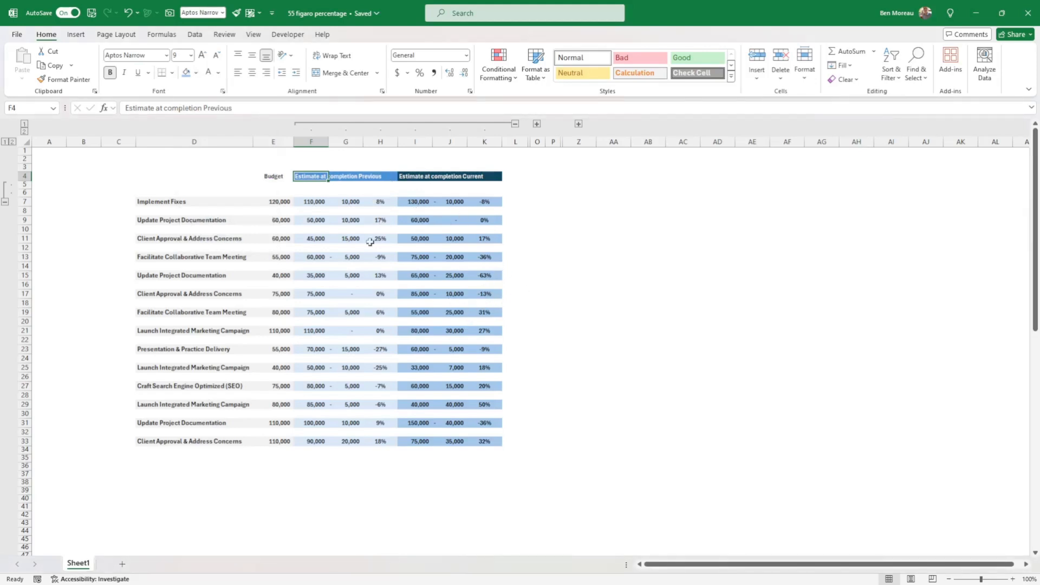
click(317, 201)
click(349, 201)
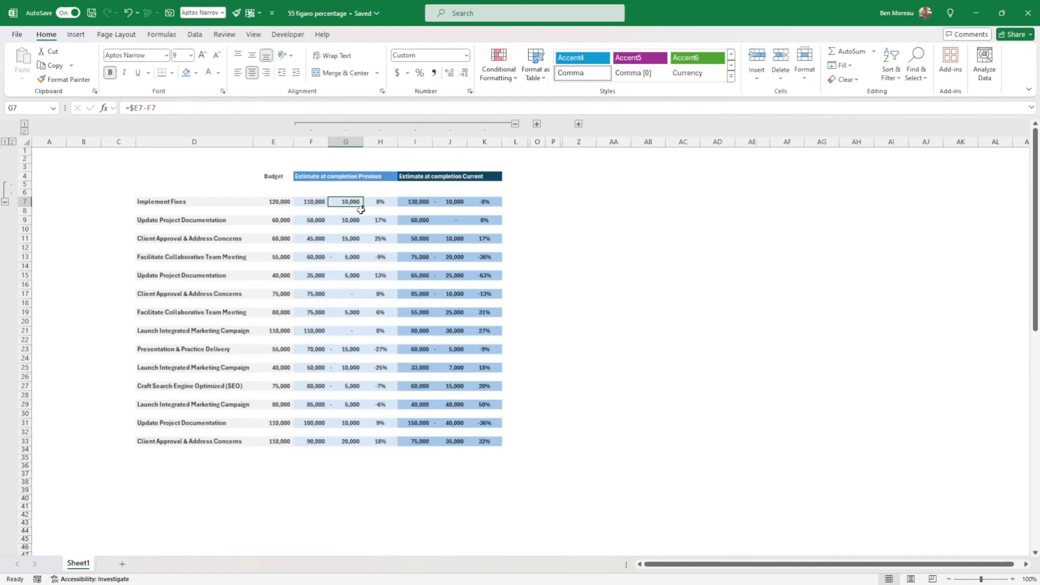
click(385, 202)
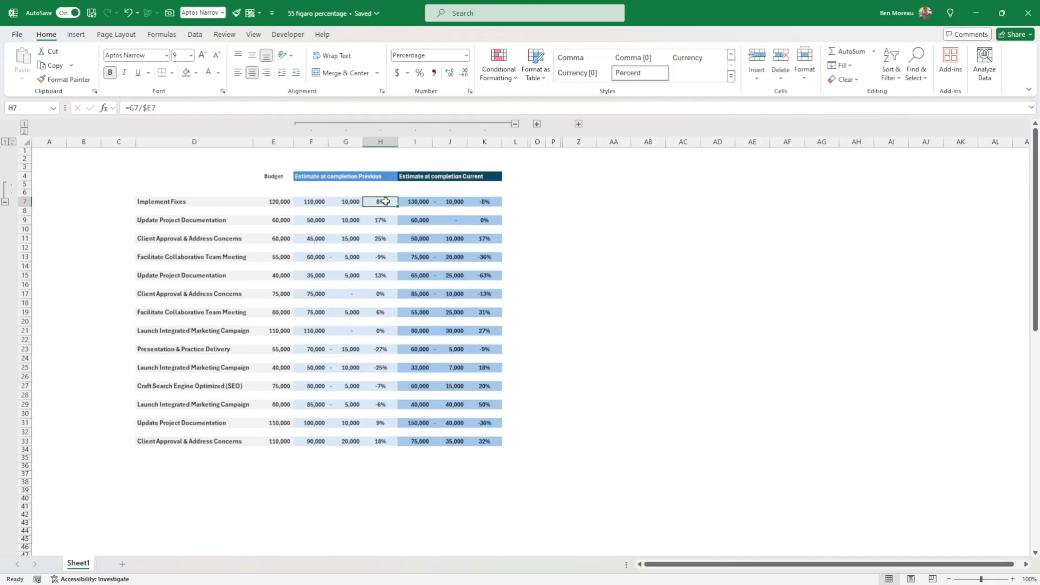
double_click(385, 201)
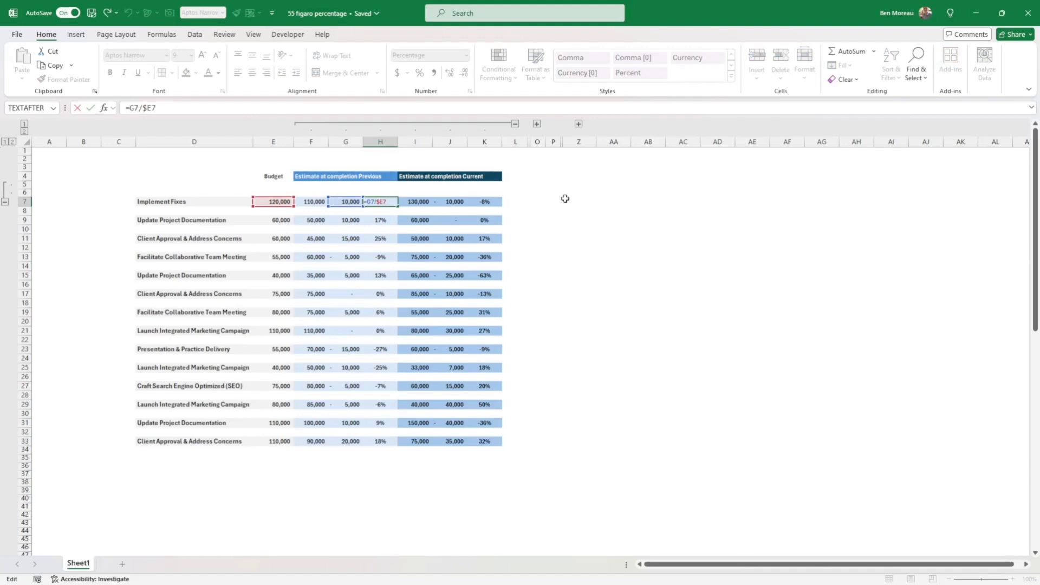
key(Return)
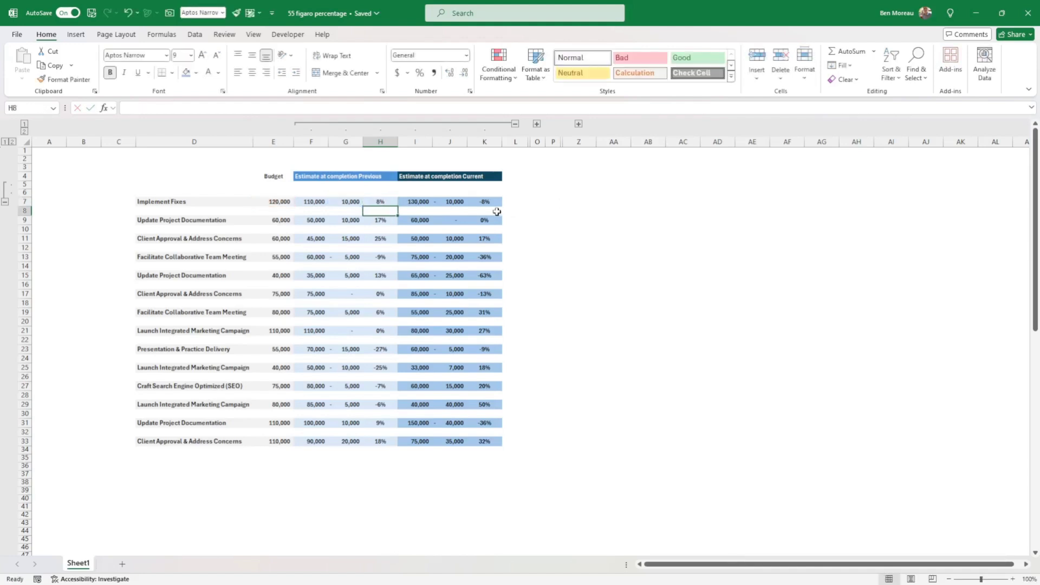
click(478, 202)
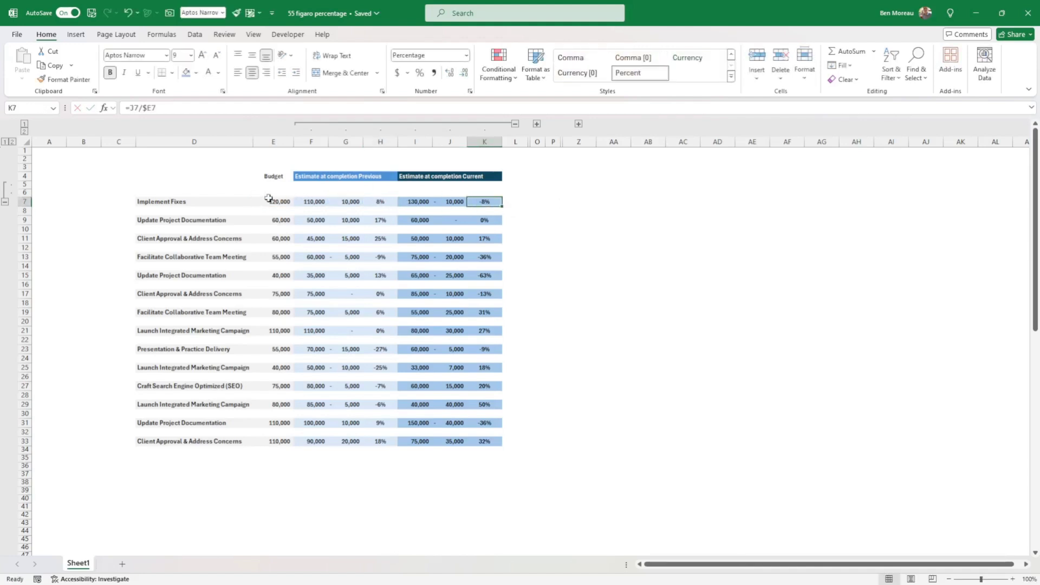
click(343, 475)
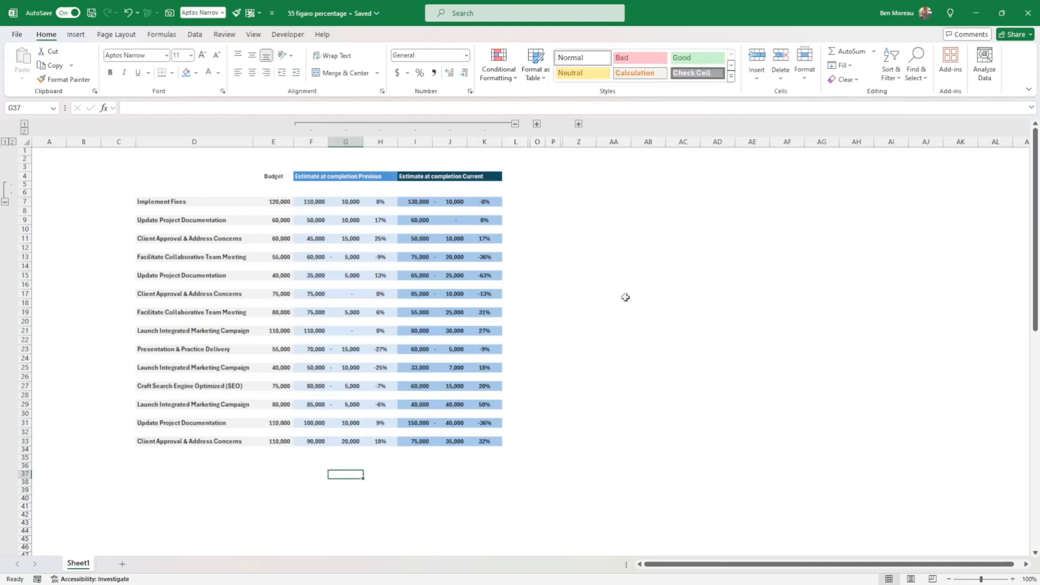
click(537, 124)
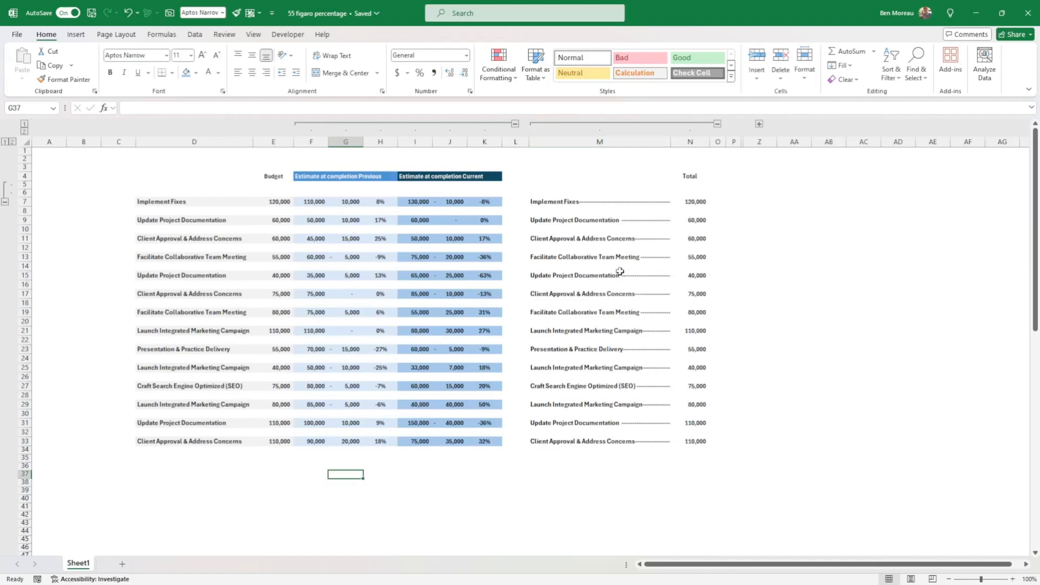
click(578, 201)
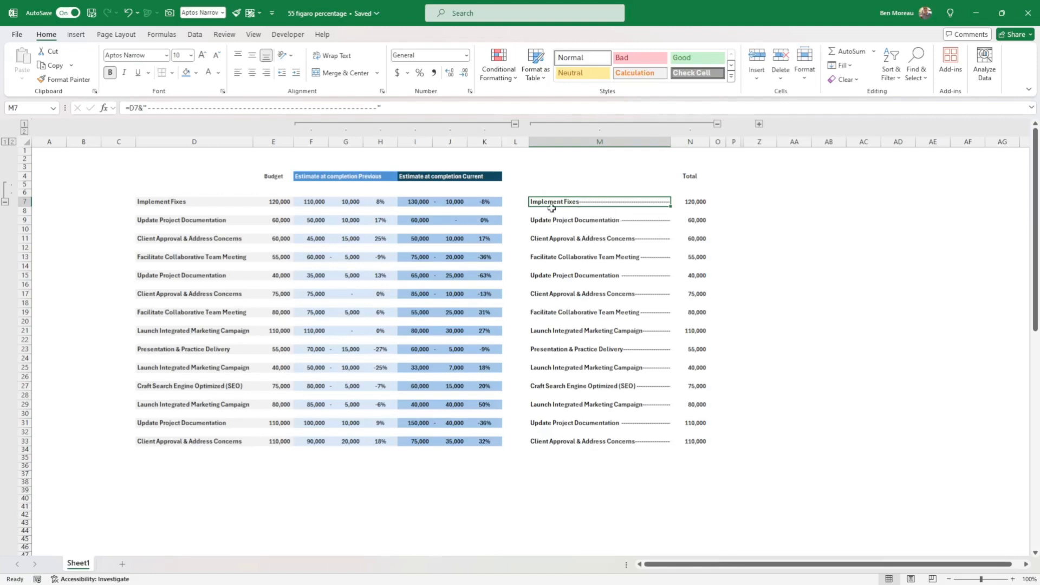
Re-enter the Implement Fixes label formula in M7, then delete and restore the N7 total
click(130, 106)
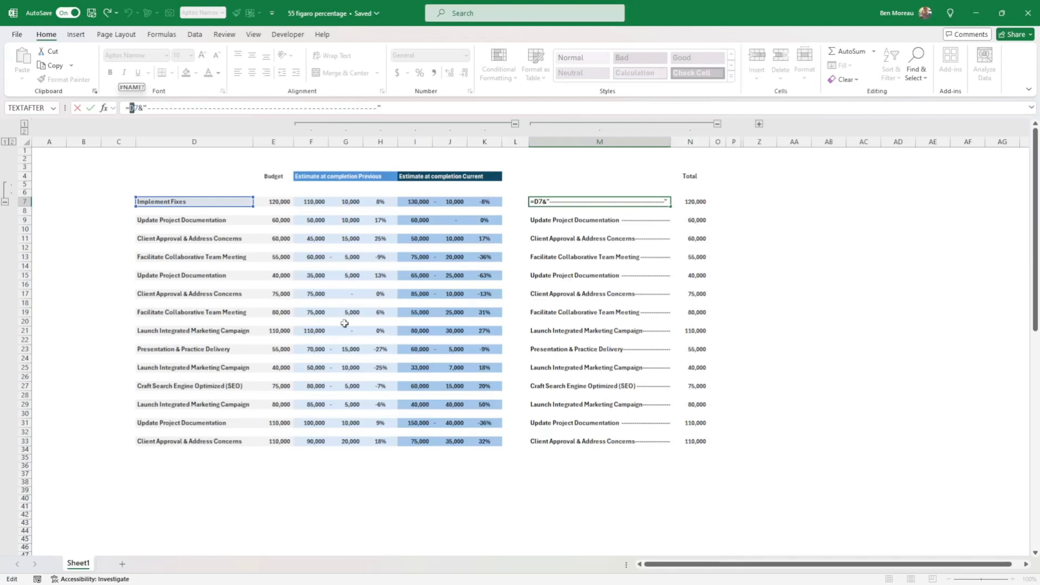
key(Return)
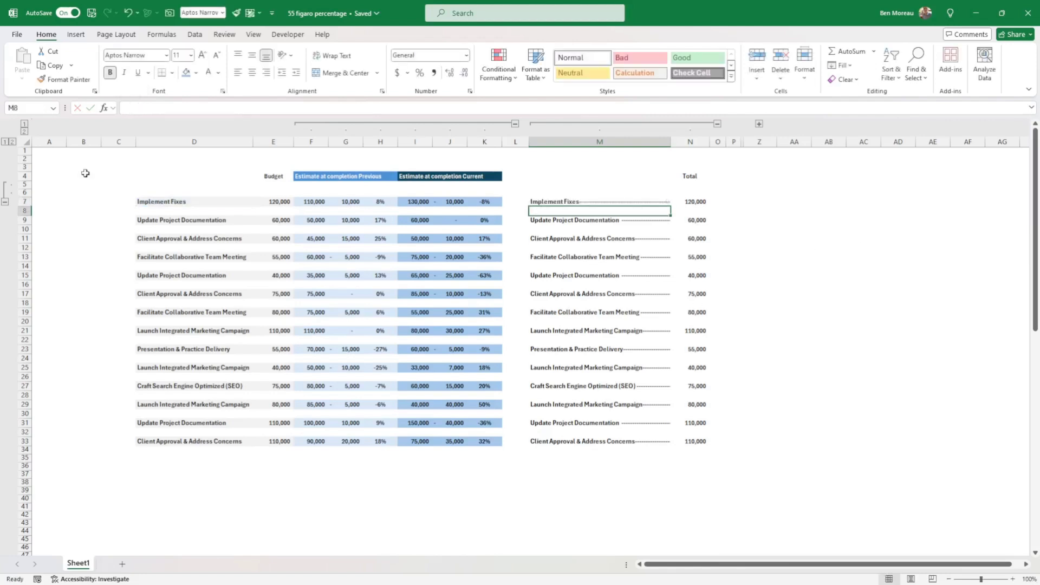
click(687, 202)
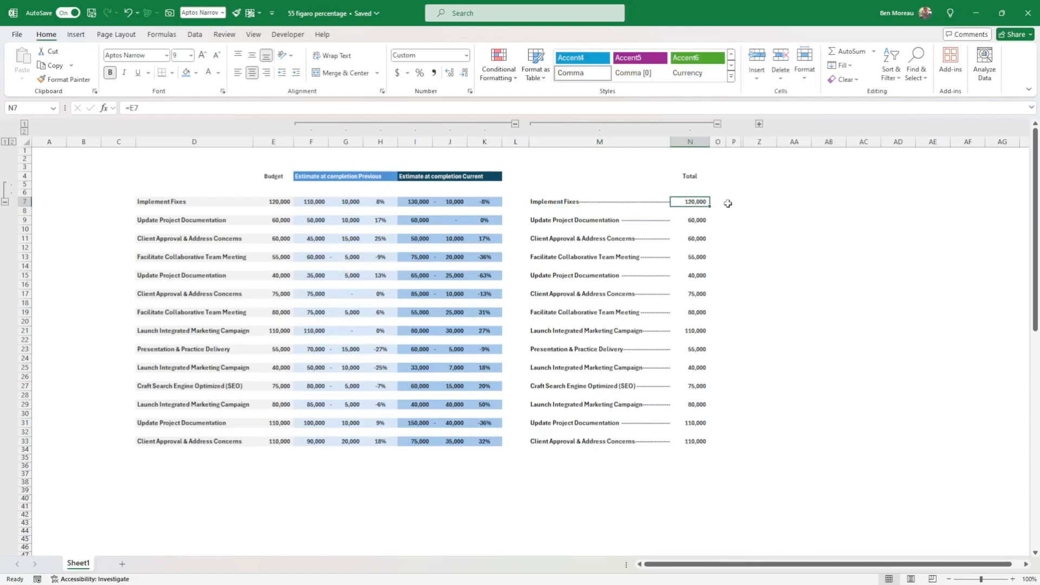
key(Delete)
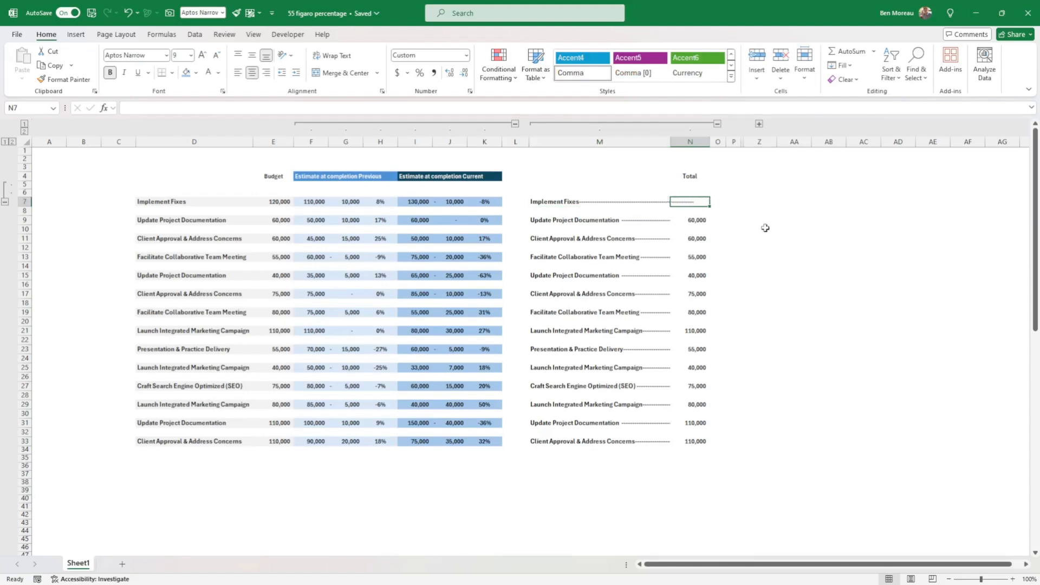
key(ctrl+z)
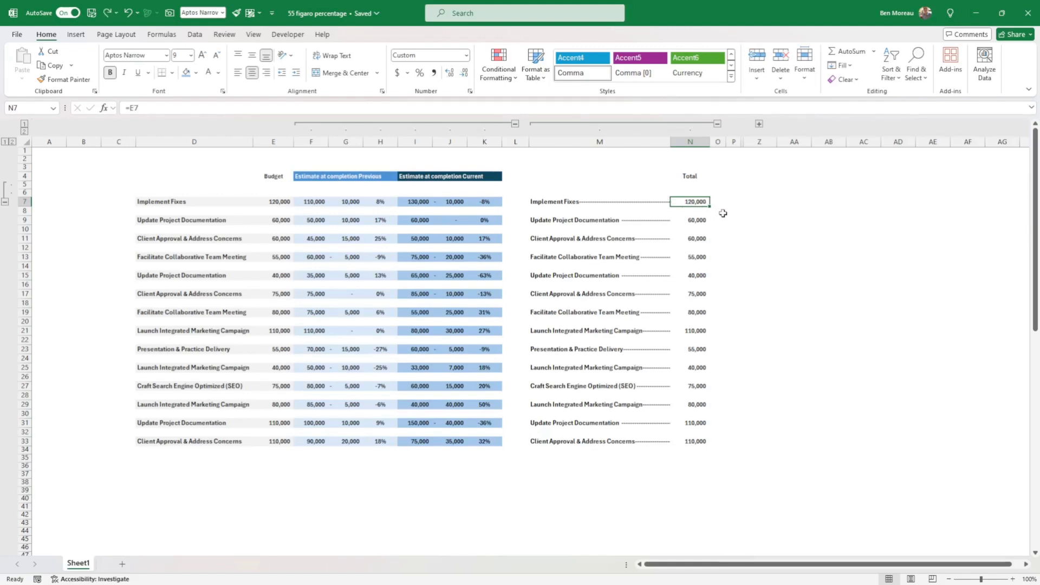
Commit the label formula again, review the label column down to row 34, and save the workbook
click(650, 201)
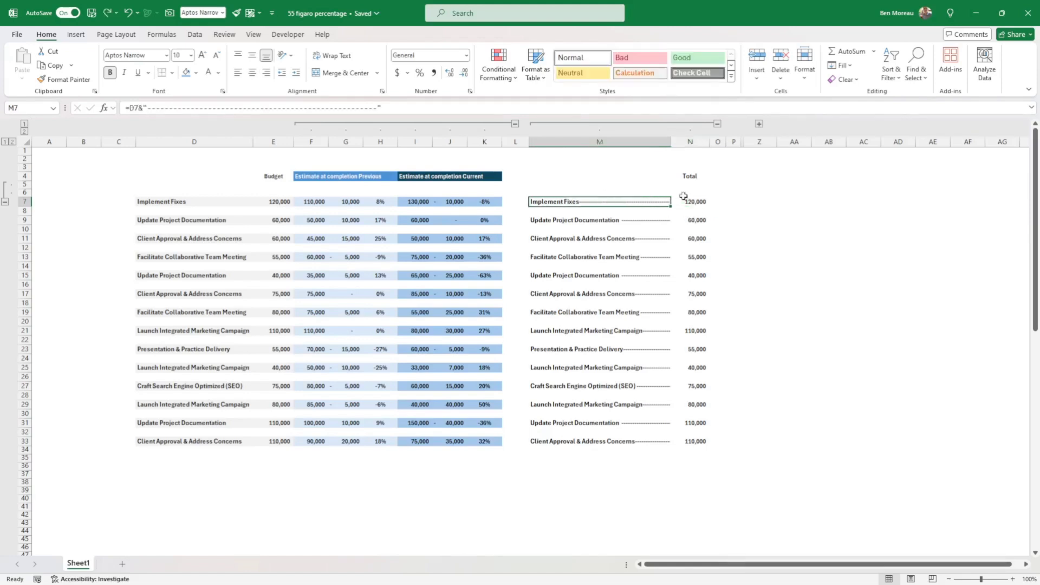
click(144, 104)
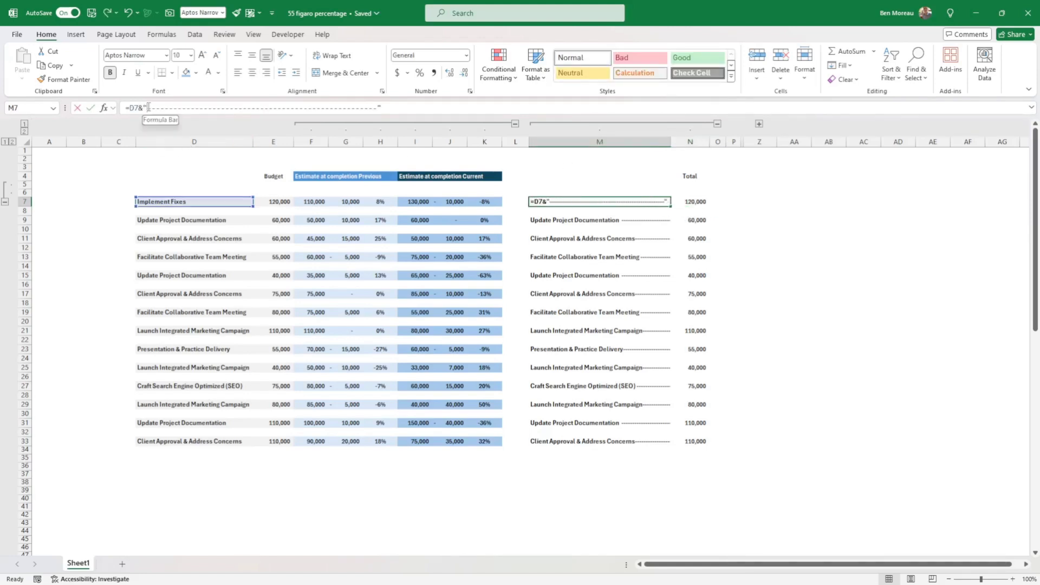
key(Return)
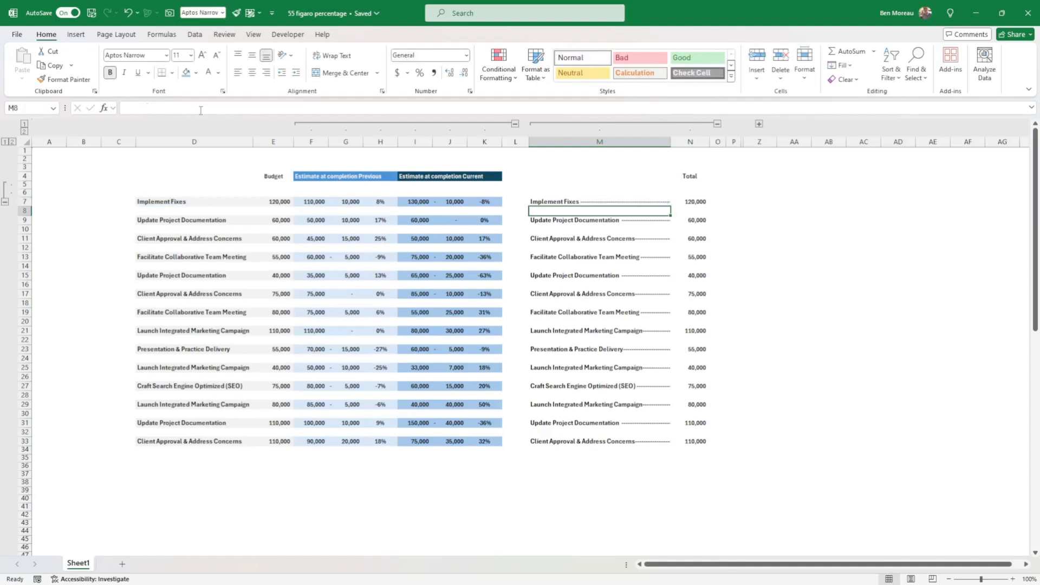
click(606, 201)
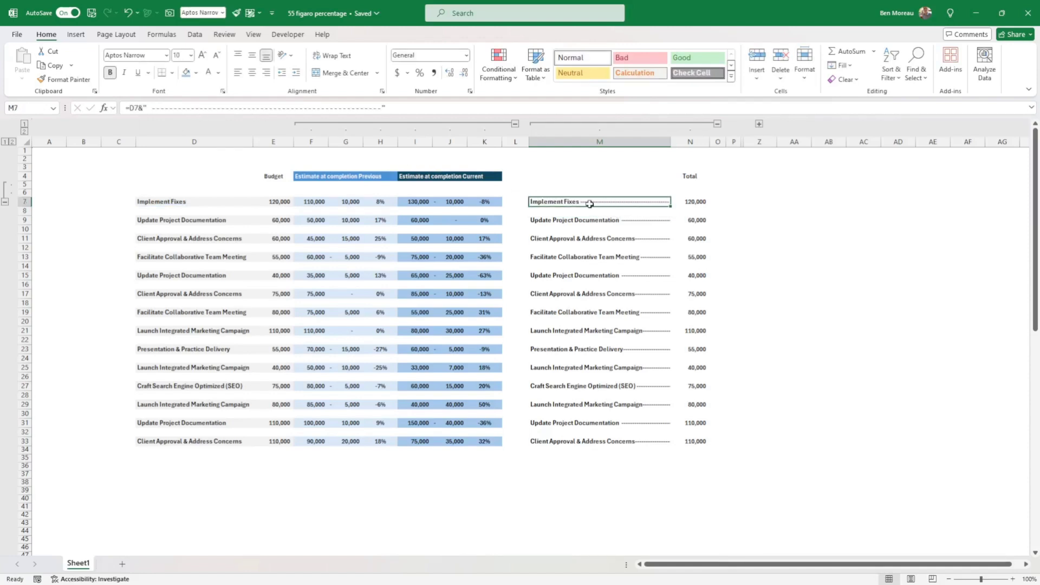
click(591, 227)
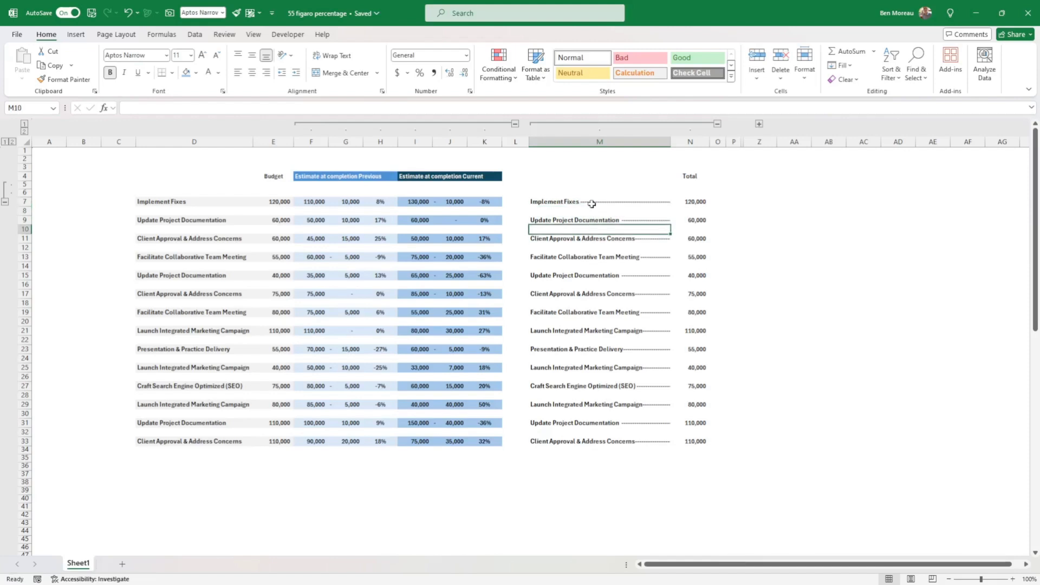
click(592, 206)
drag(592, 207, 597, 444)
click(564, 201)
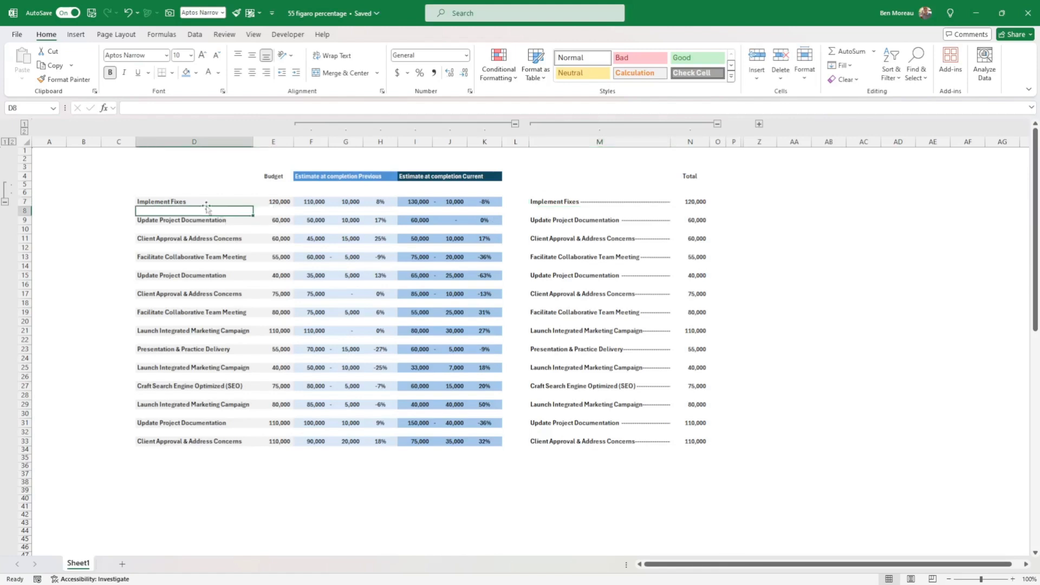
drag(182, 202, 260, 203)
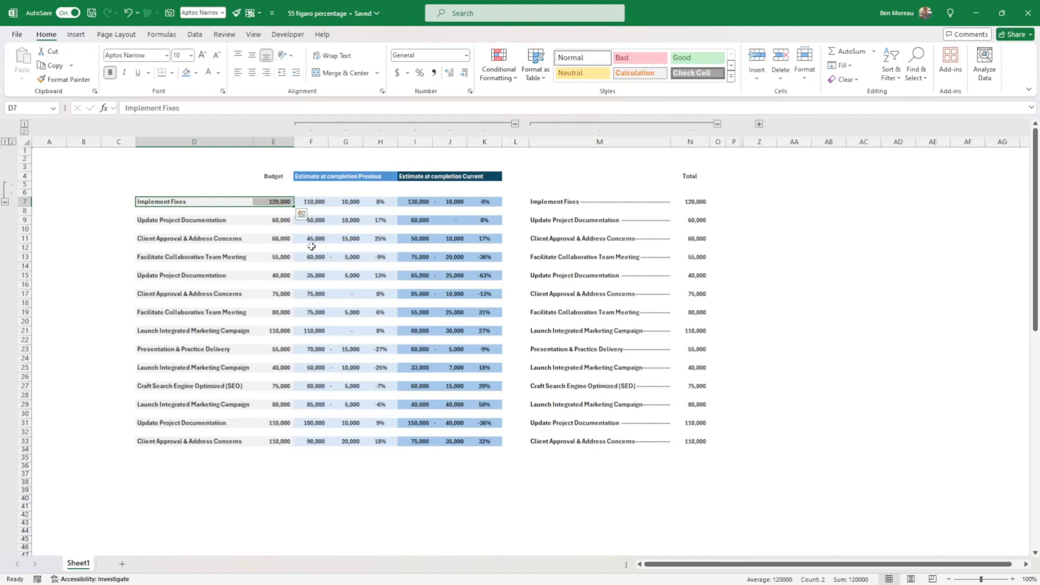
key(ctrl+s)
Check the dotted labels and Implement Fixes total, then select columns D through K
click(570, 205)
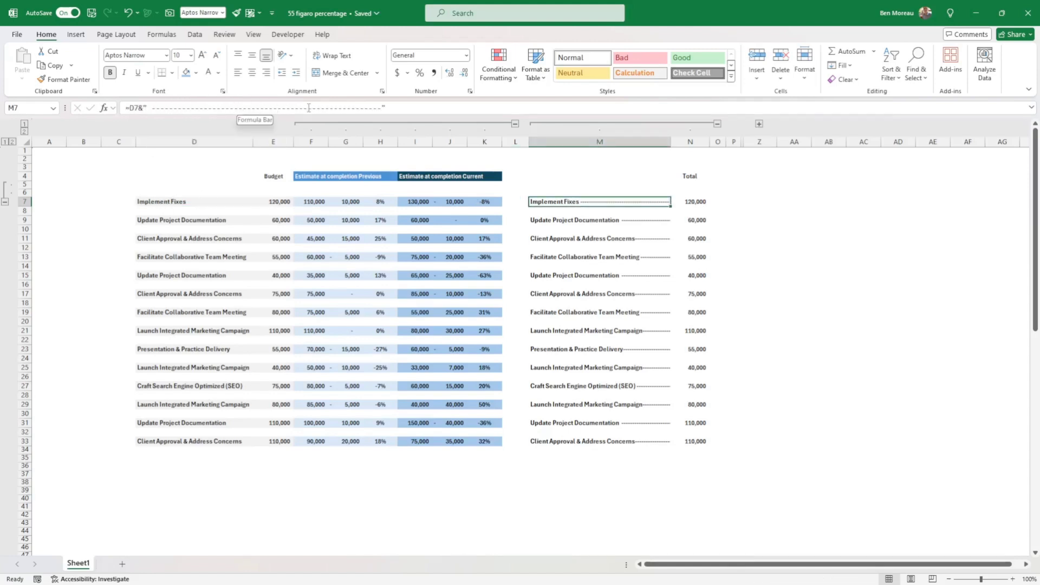
click(571, 219)
click(703, 202)
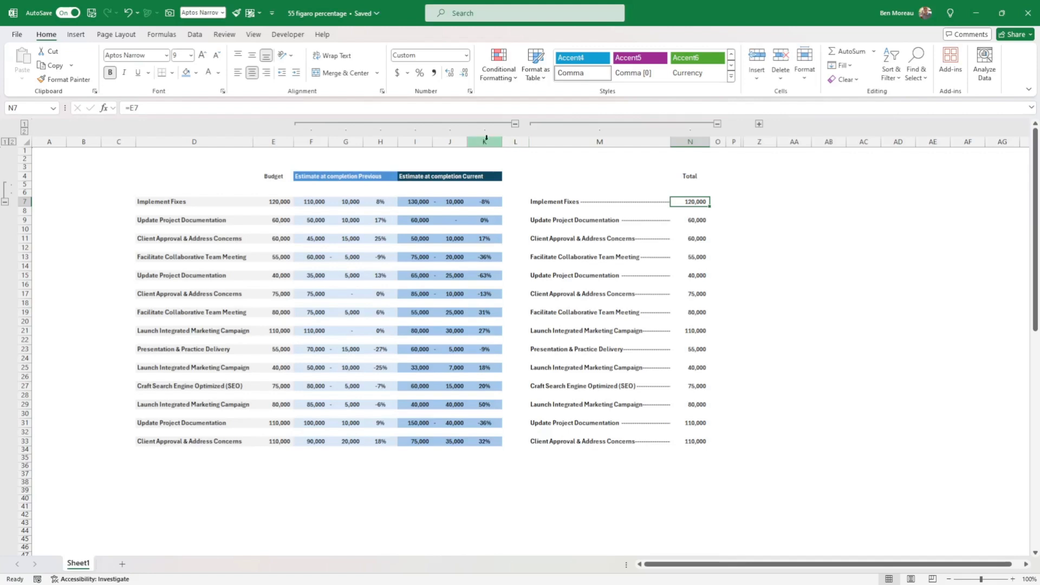
drag(484, 141, 192, 149)
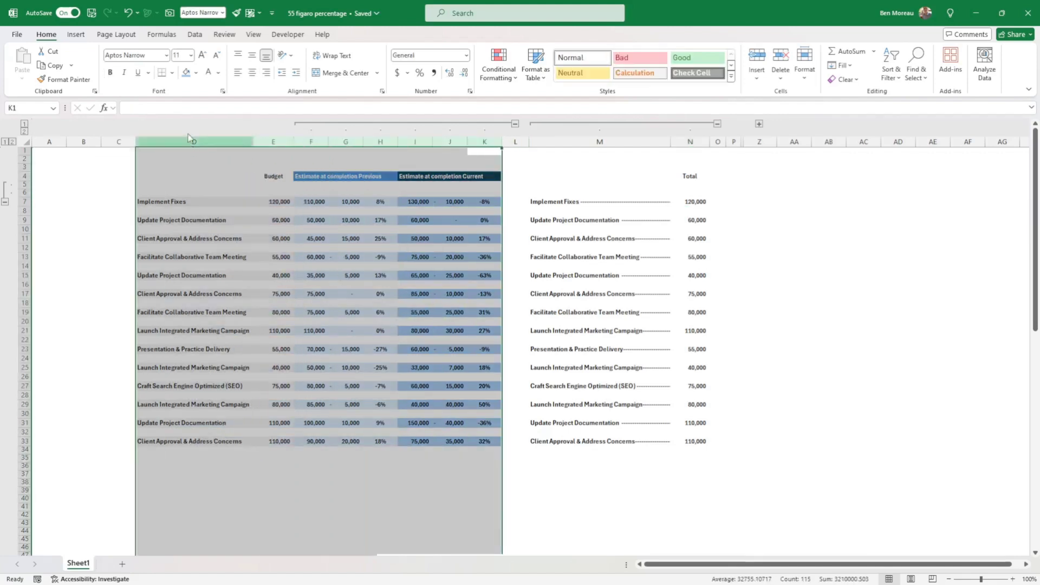
Group columns D through K, toggle the outline collapse and expand, and check the Implement Fixes values
click(193, 35)
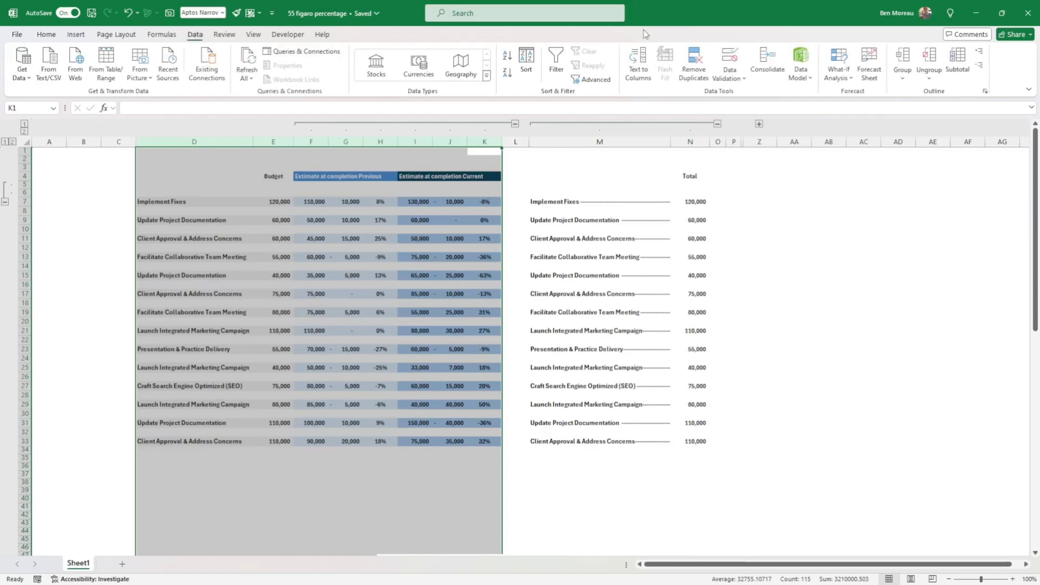
click(902, 59)
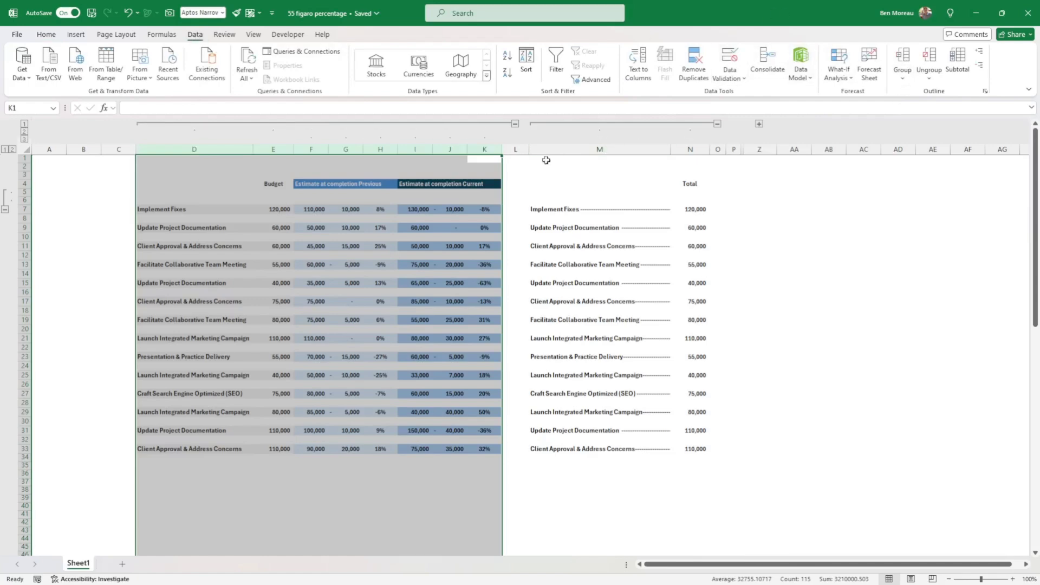
click(514, 125)
click(636, 245)
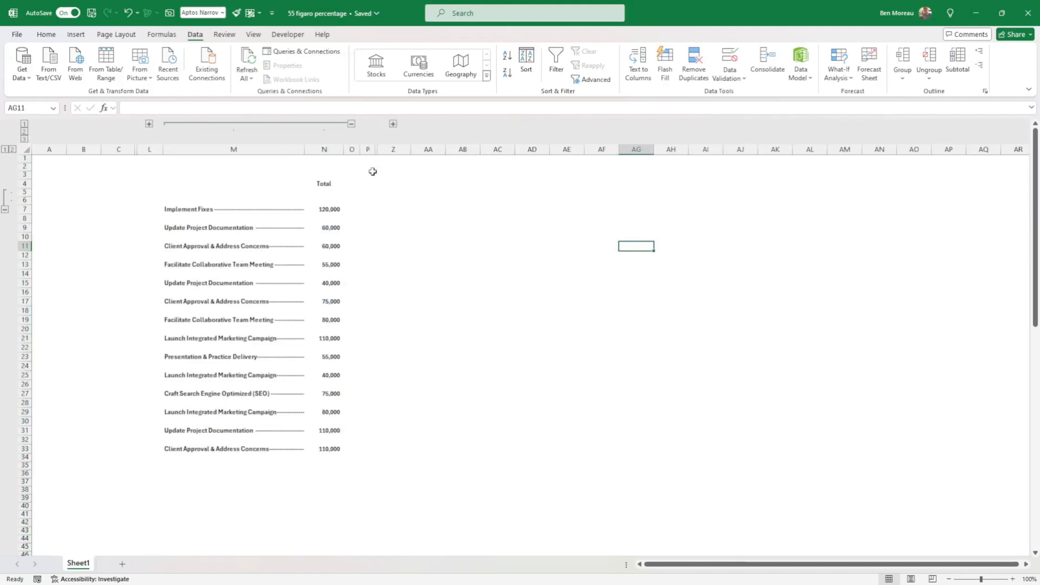
click(149, 125)
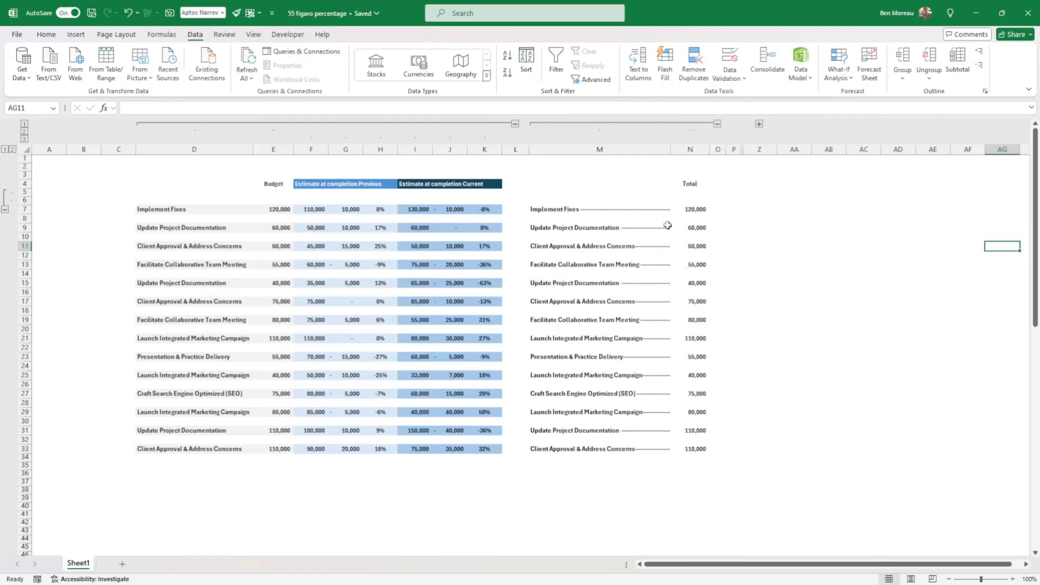
click(690, 209)
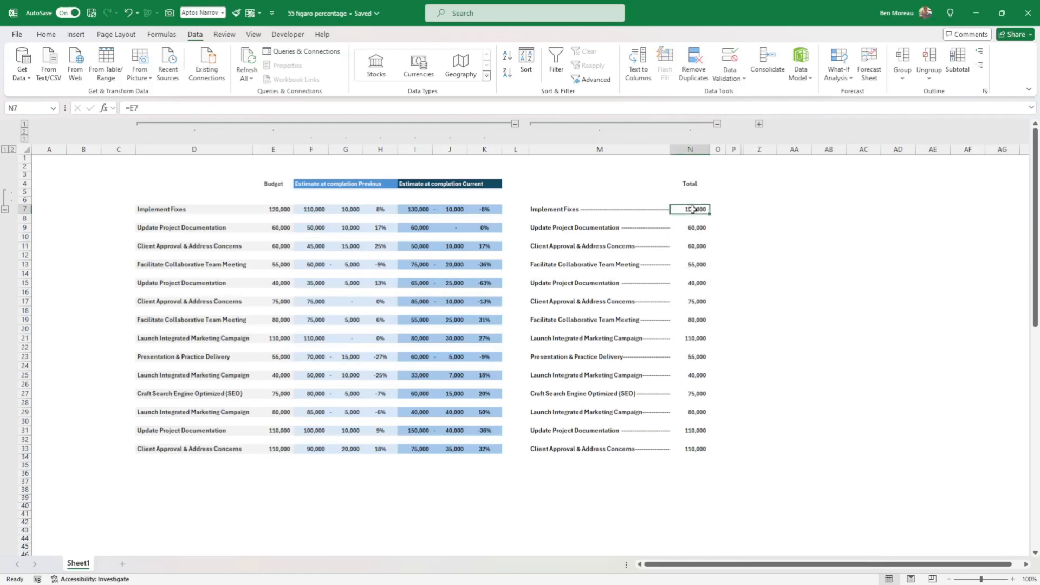
click(274, 209)
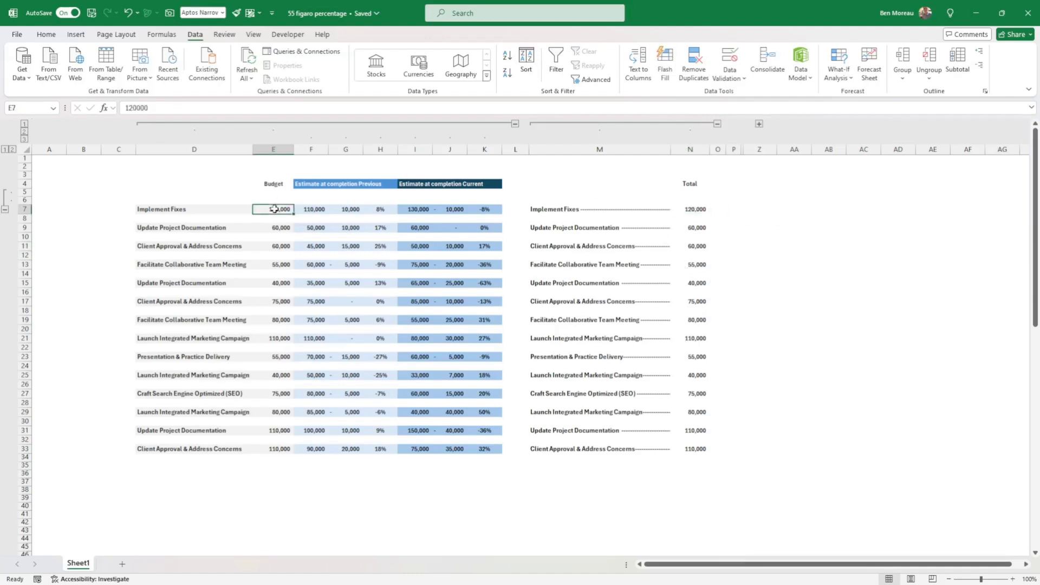
click(279, 184)
click(692, 209)
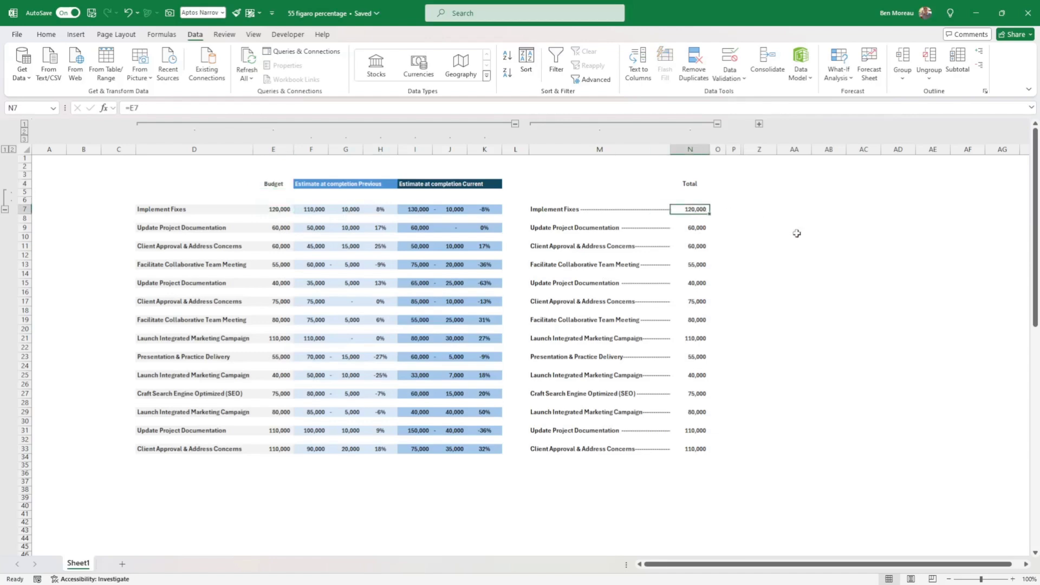
Expand and re-collapse the Q–Y chart columns, then widen column AB
click(758, 124)
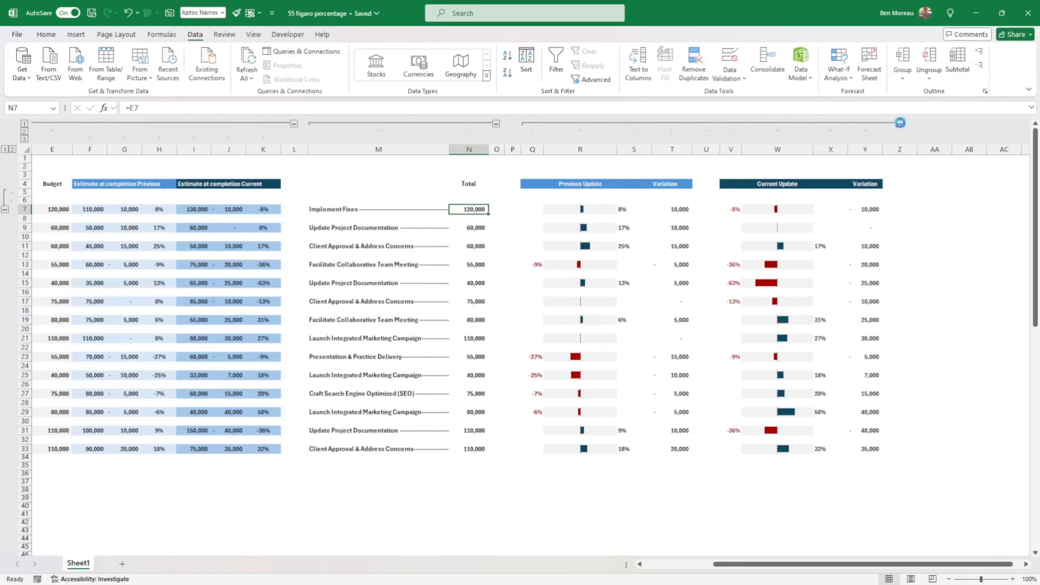
click(899, 124)
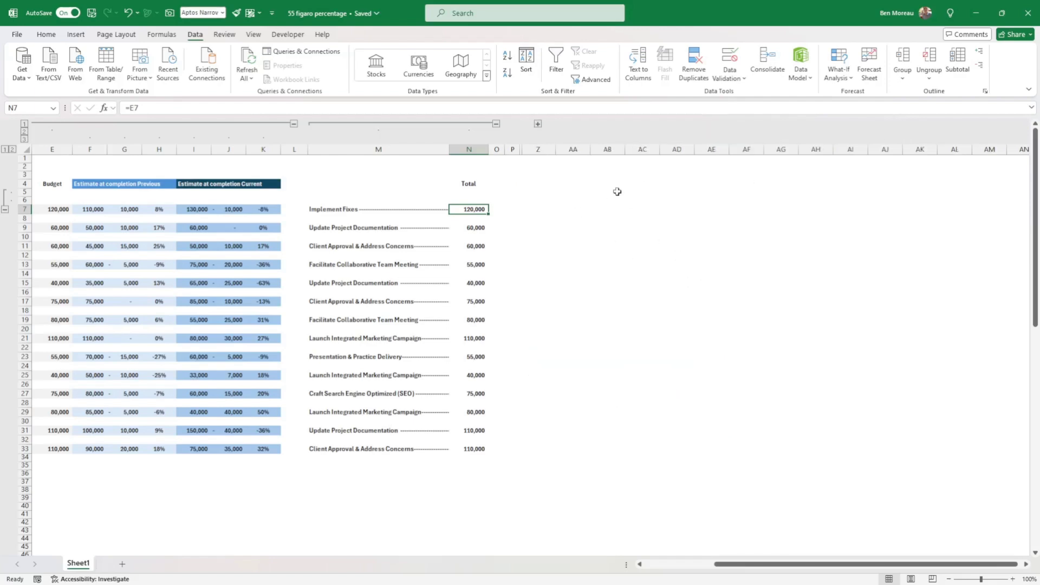
click(605, 211)
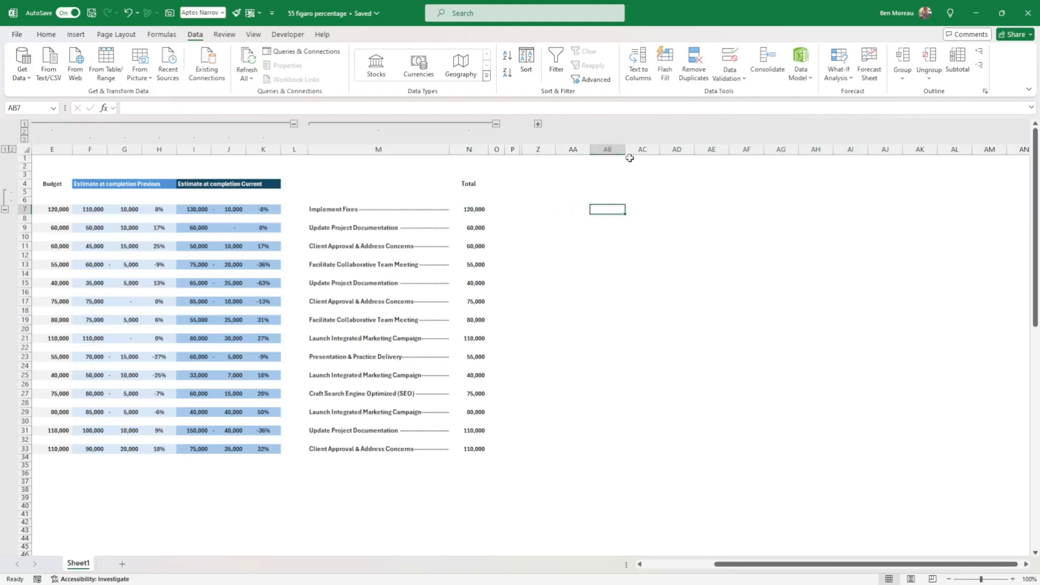
drag(625, 151, 642, 153)
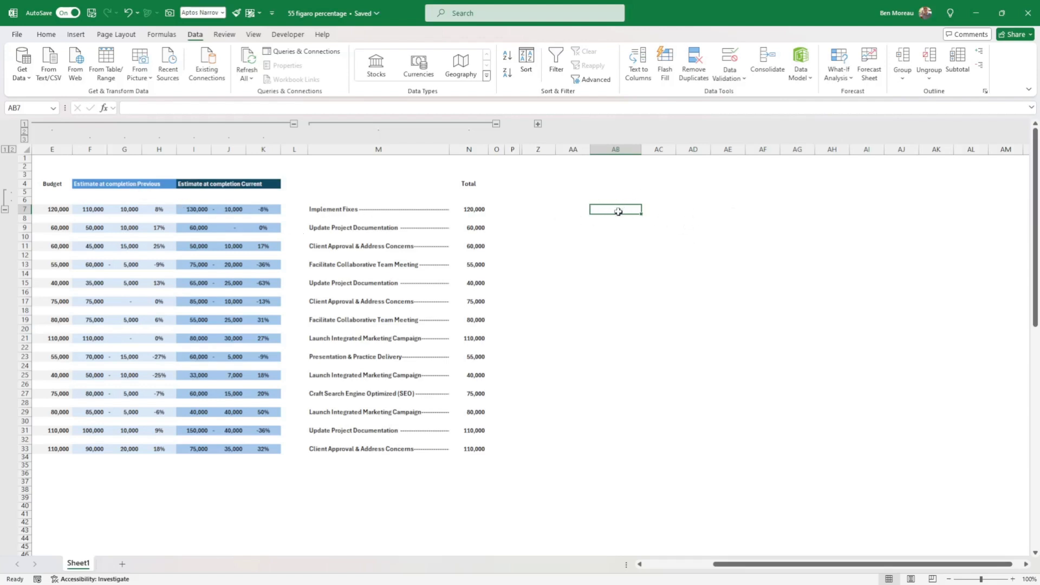
Enter =H7 in AB7 and fill it down to AB33
text(=)
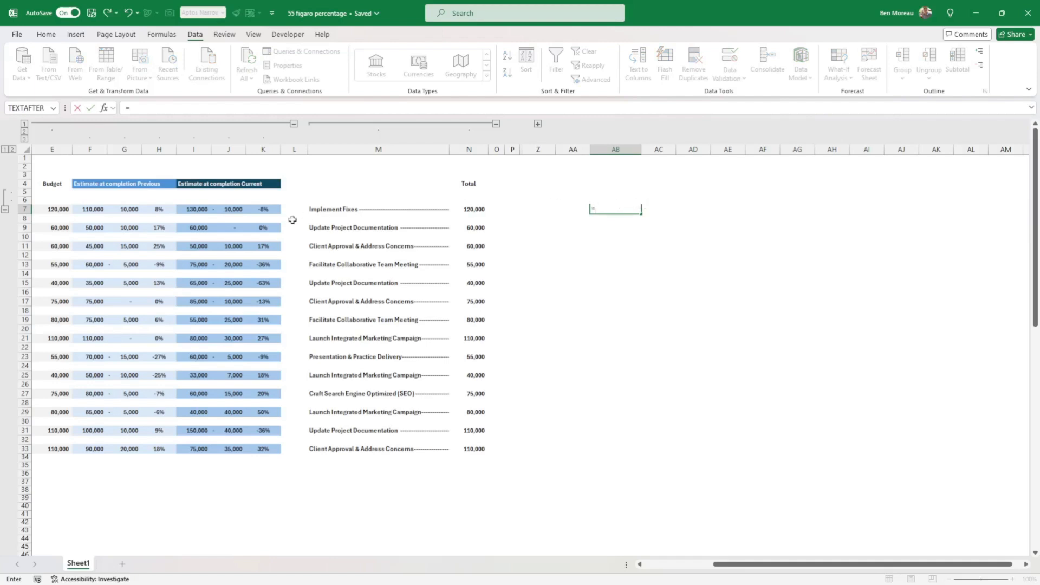
click(157, 209)
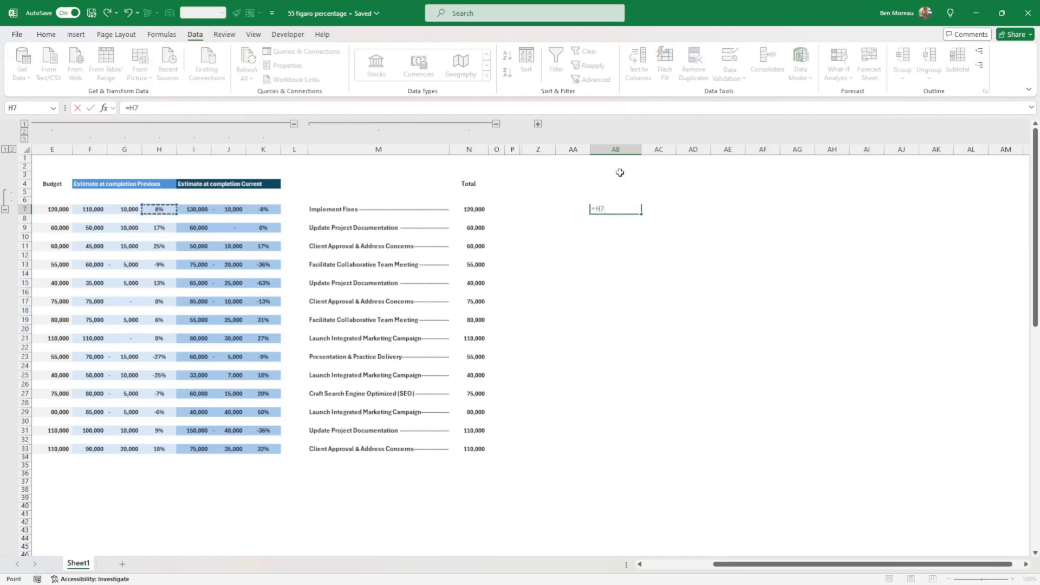
key(Return)
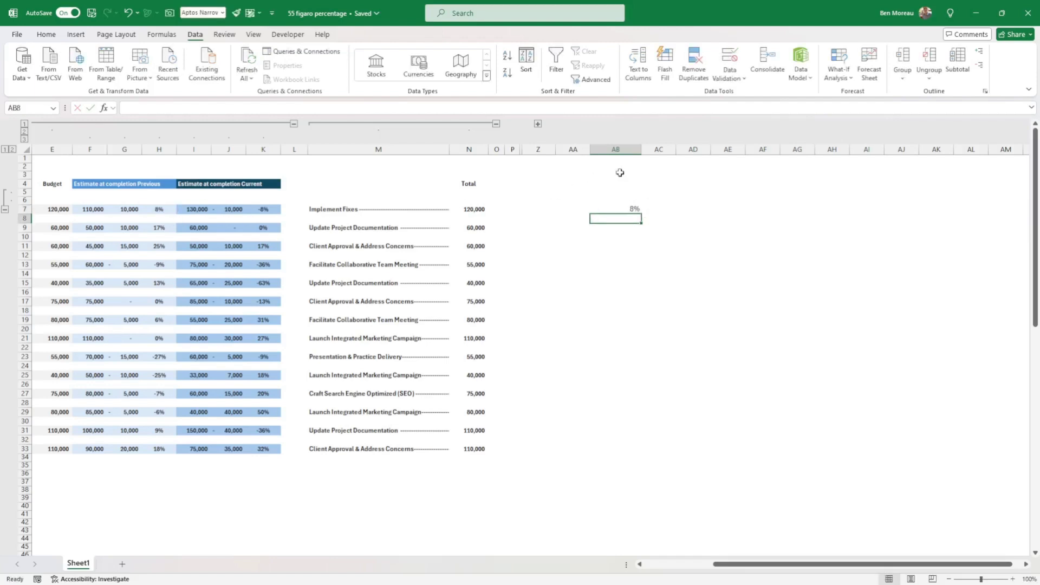
click(625, 209)
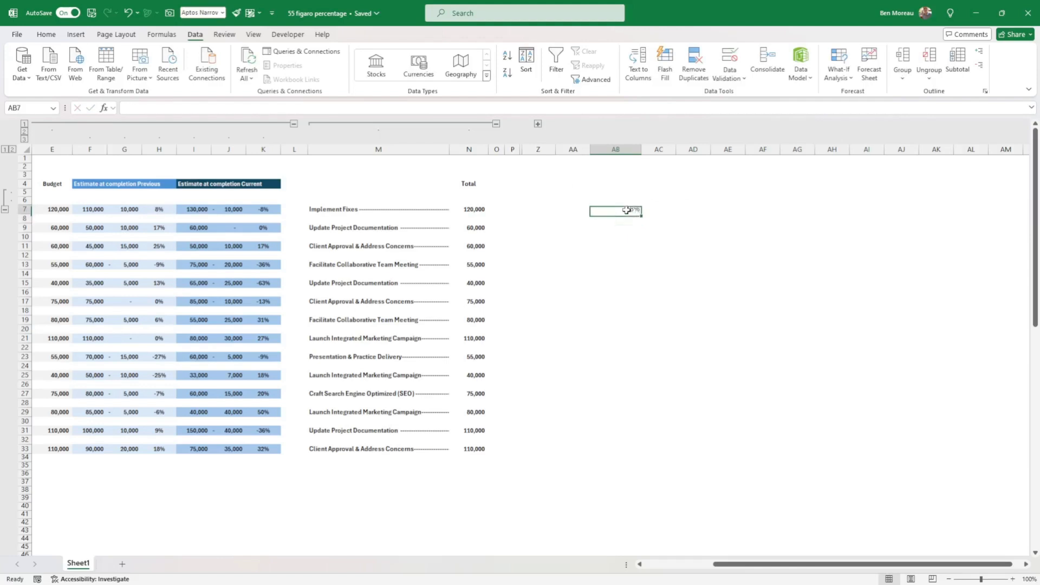
drag(642, 214, 644, 453)
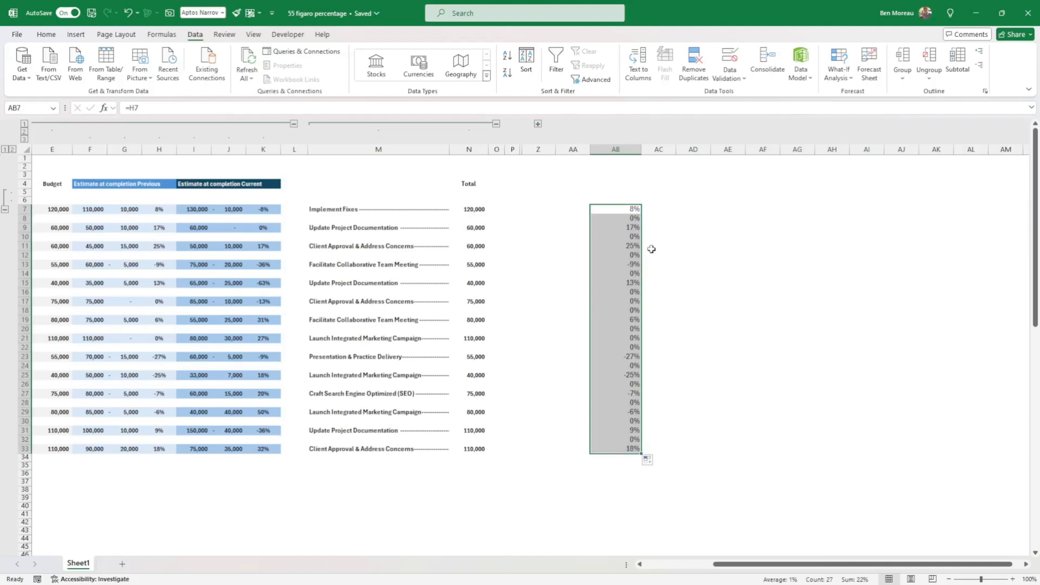
Clear the zero values in AB8, AB10 and AB12, then reselect AB7:AB33
click(685, 226)
click(612, 218)
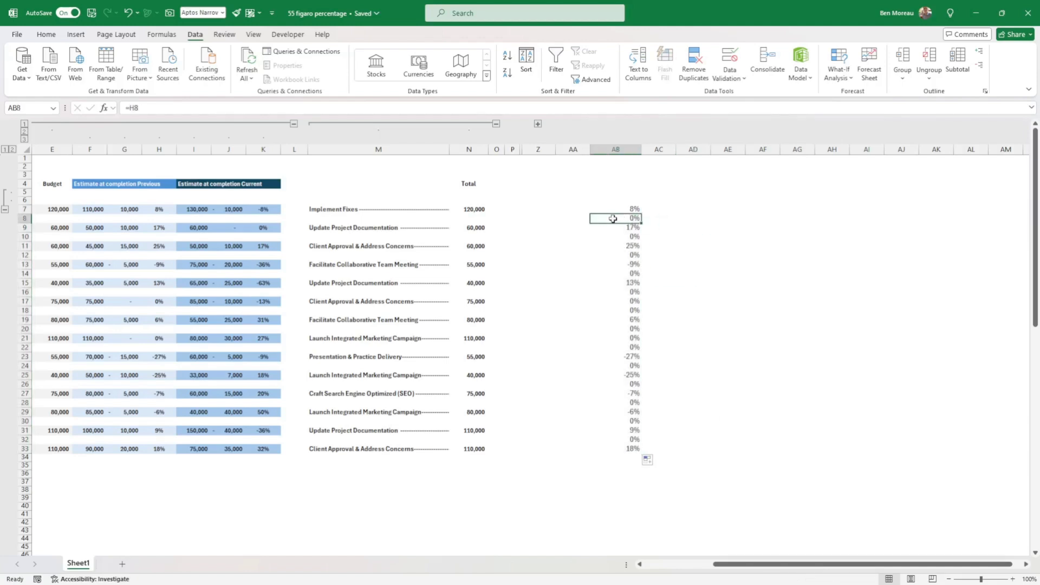
key(Delete)
click(628, 237)
key(Delete)
click(633, 255)
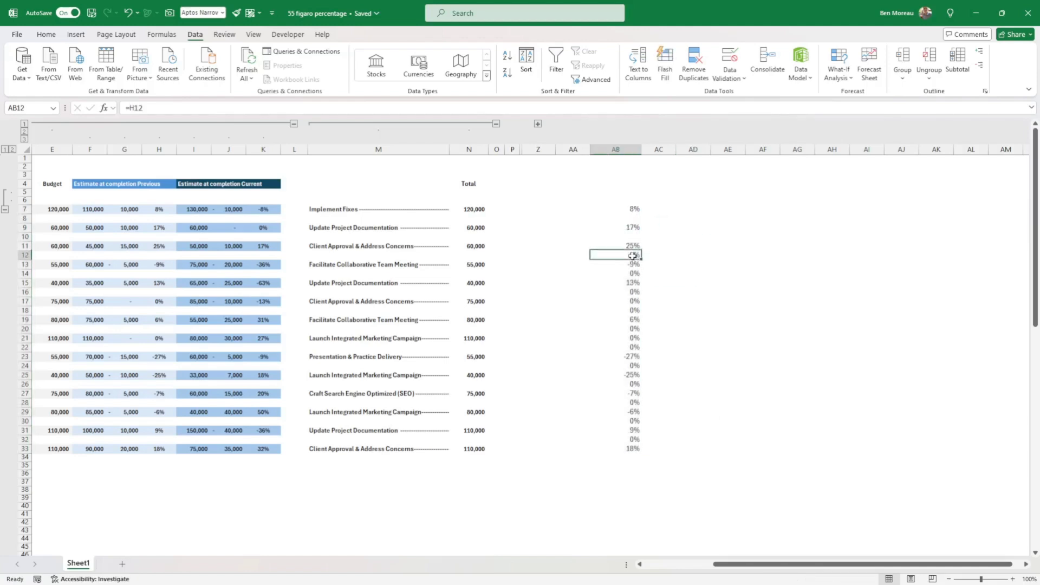
key(Delete)
drag(625, 212, 639, 447)
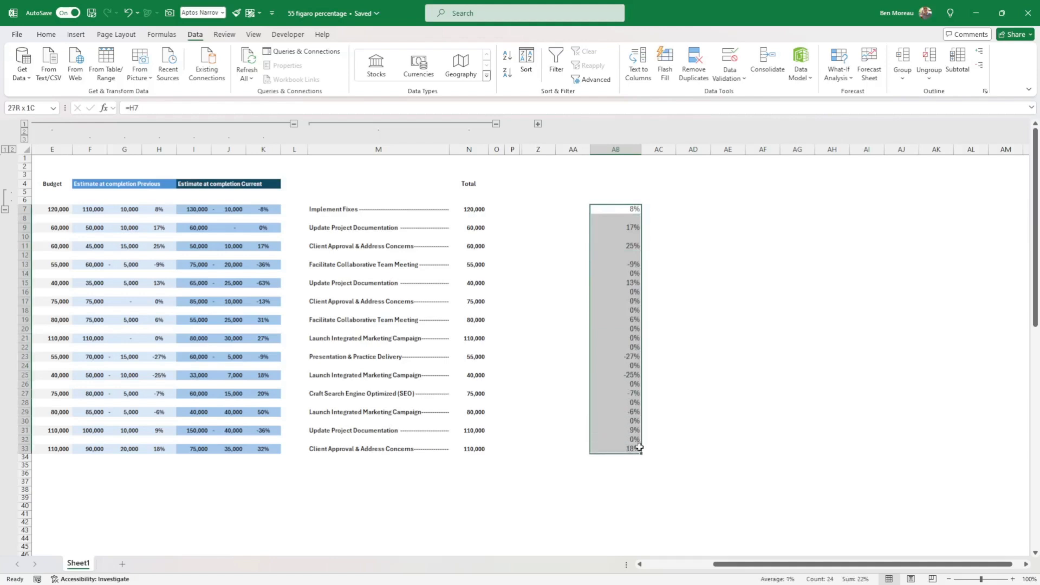
Give AB7:AB33 the custom number format 0%;-0%; so zeros are hidden
right_click(620, 415)
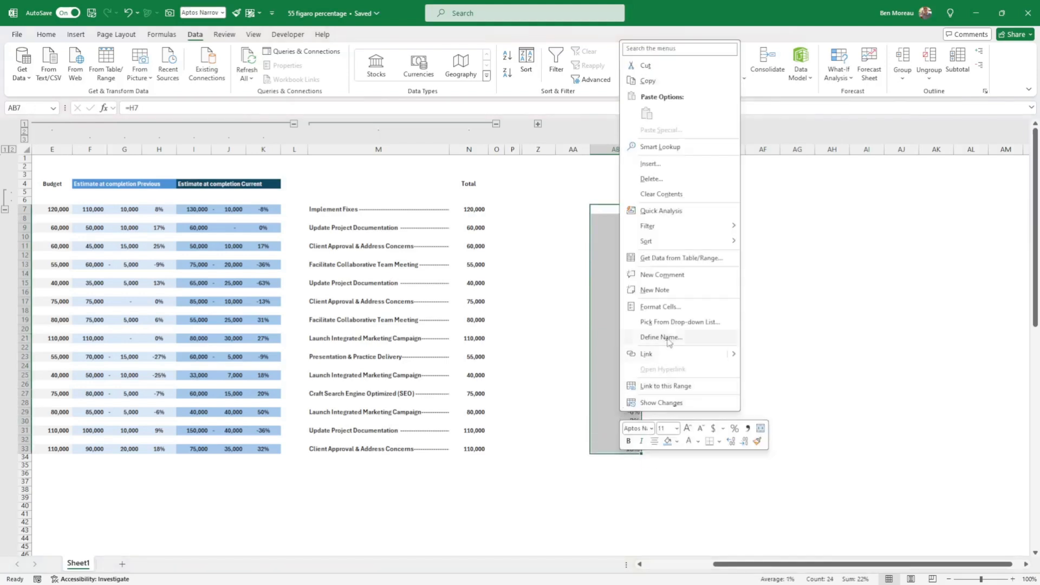
click(656, 310)
click(545, 298)
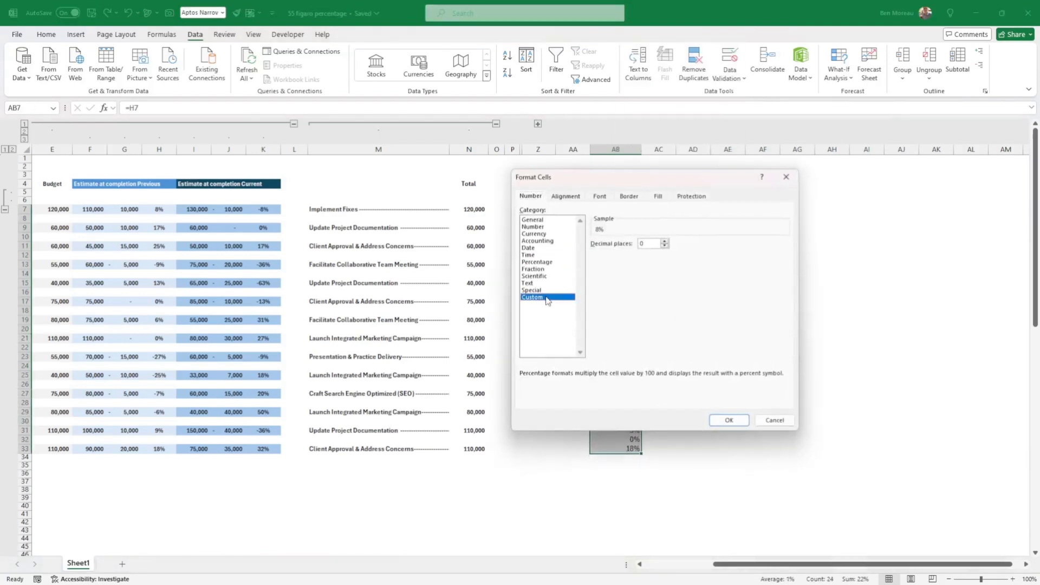
drag(611, 252, 583, 252)
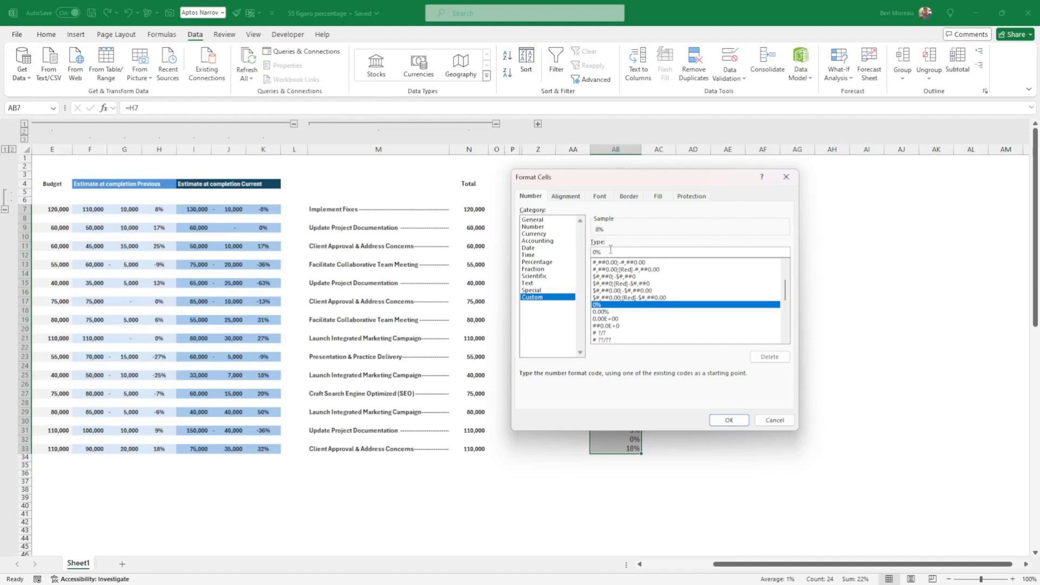
text(;-0%;;)
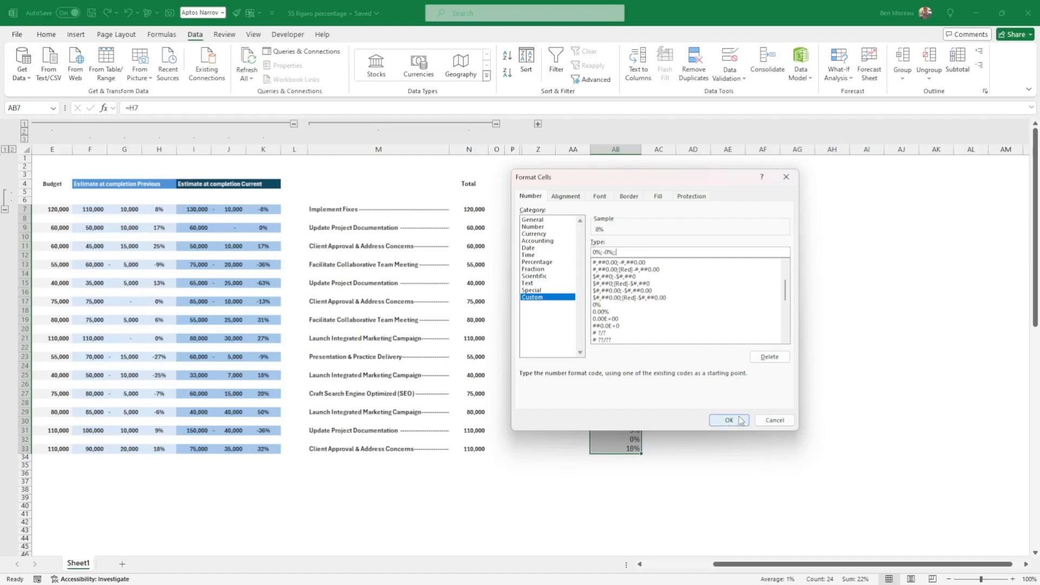
click(729, 420)
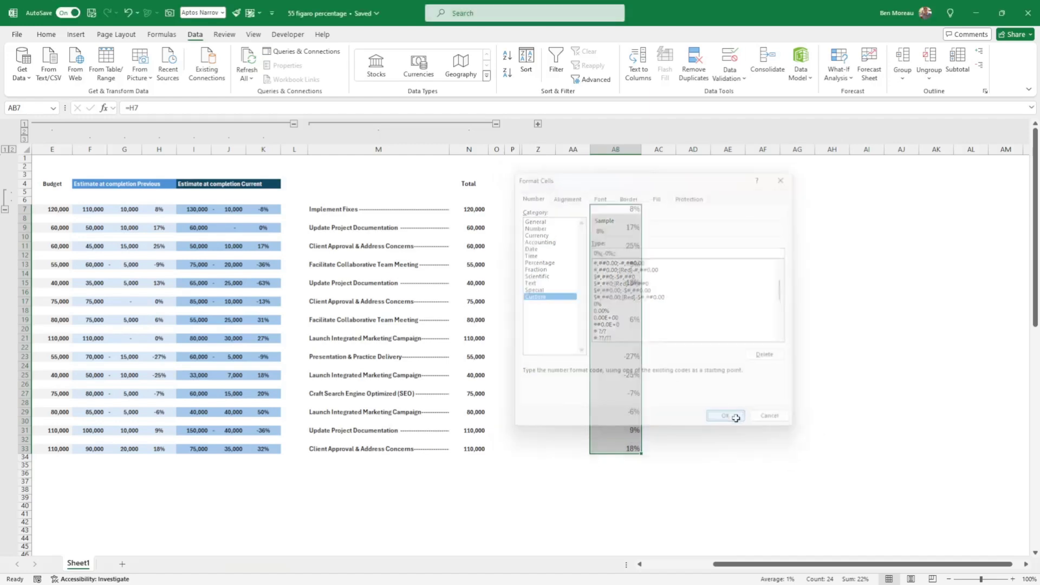
Reopen Format Cells on AB7:AB33 to confirm the custom format, then reselect the range
drag(637, 211, 628, 450)
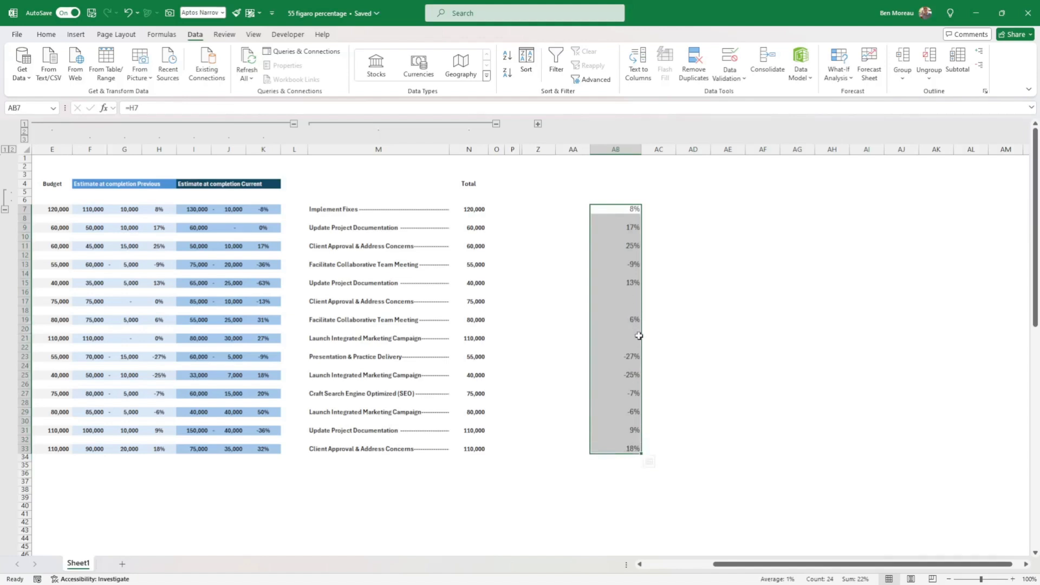
right_click(621, 327)
click(672, 479)
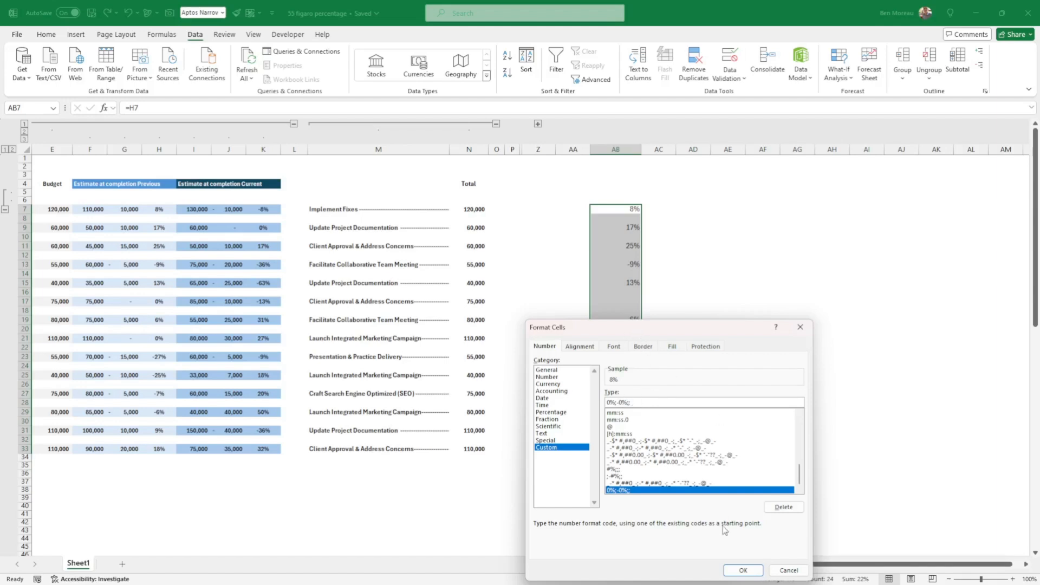
click(743, 570)
click(701, 347)
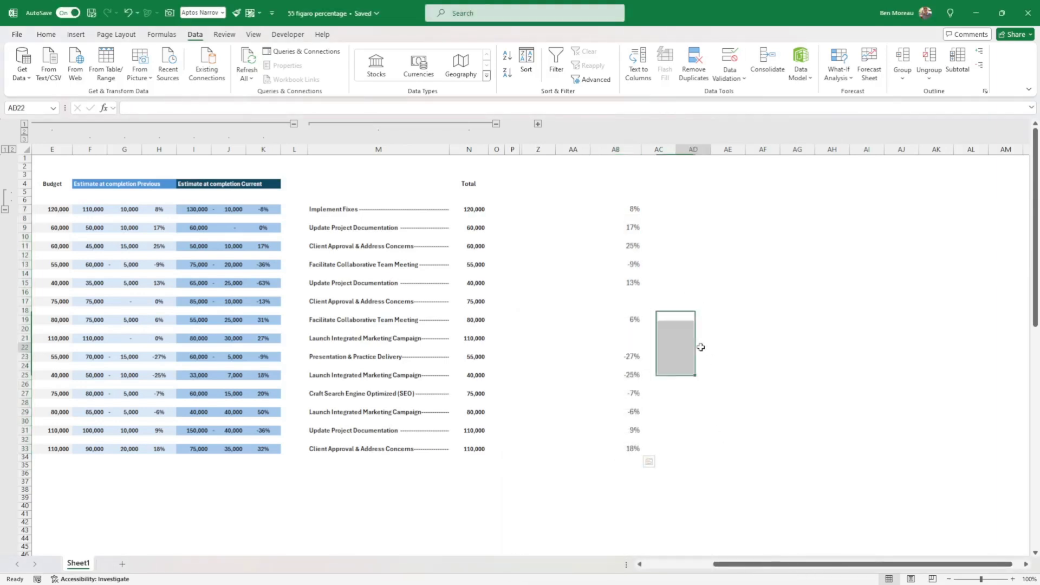
click(634, 209)
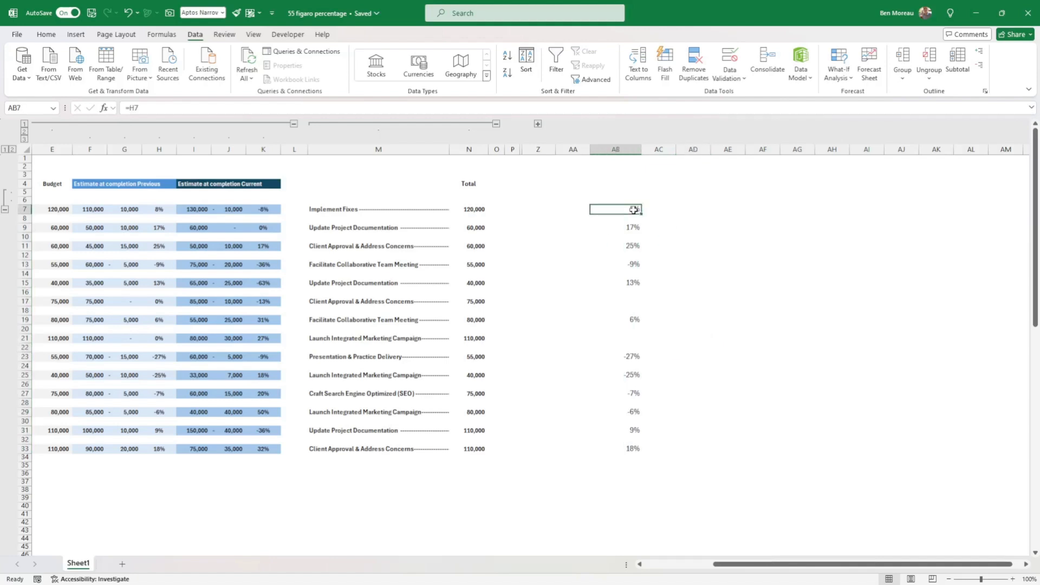
drag(634, 210, 633, 449)
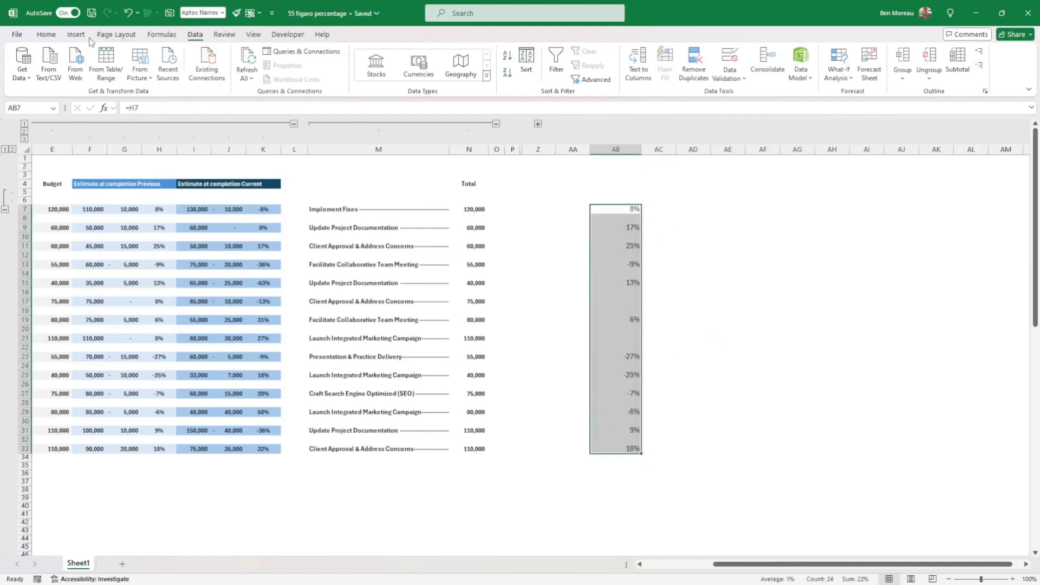
Make the AB percentages bold at font size 9
click(48, 36)
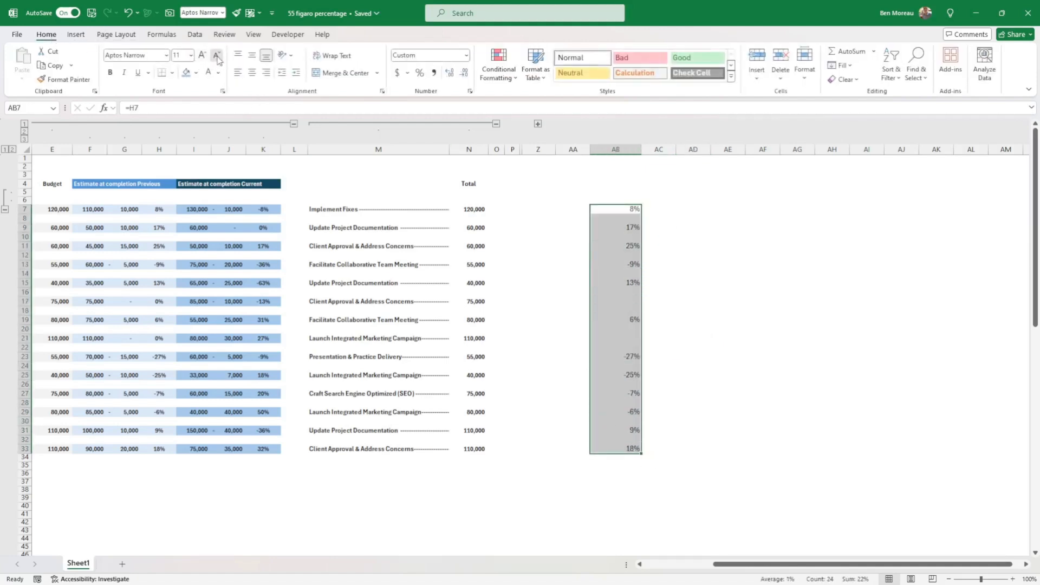
click(217, 56)
click(217, 56)
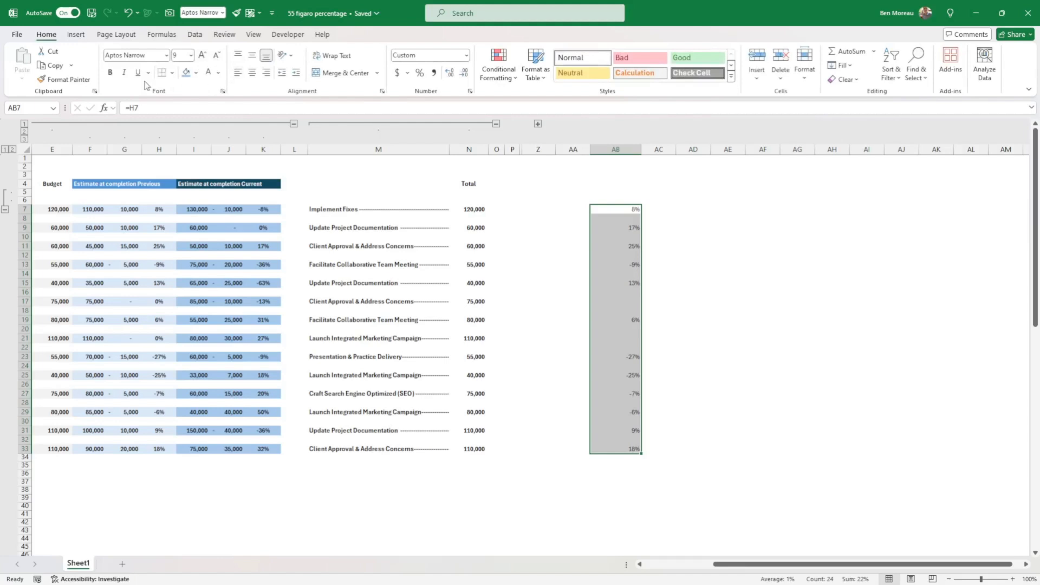
click(110, 72)
Add Solid Fill Blue Data Bars to the AB percentages
click(504, 81)
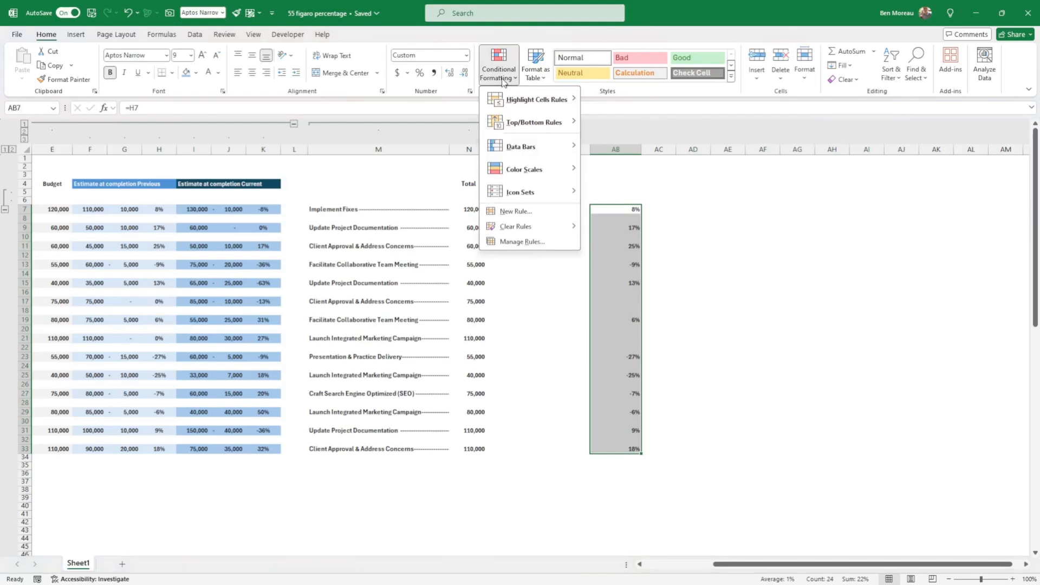
mouse_move(570, 146)
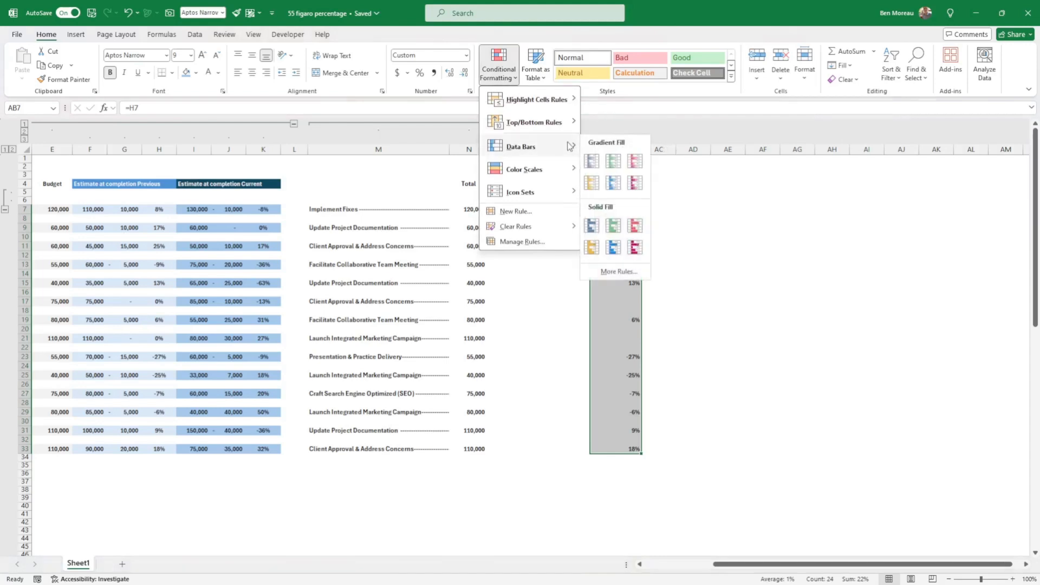
click(592, 228)
click(655, 237)
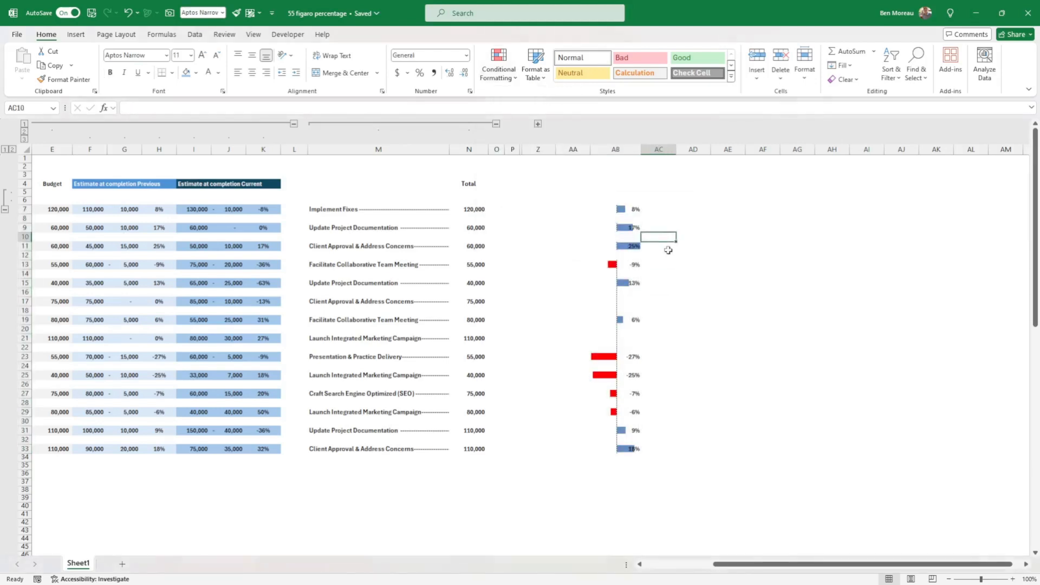
drag(626, 210, 624, 450)
click(677, 448)
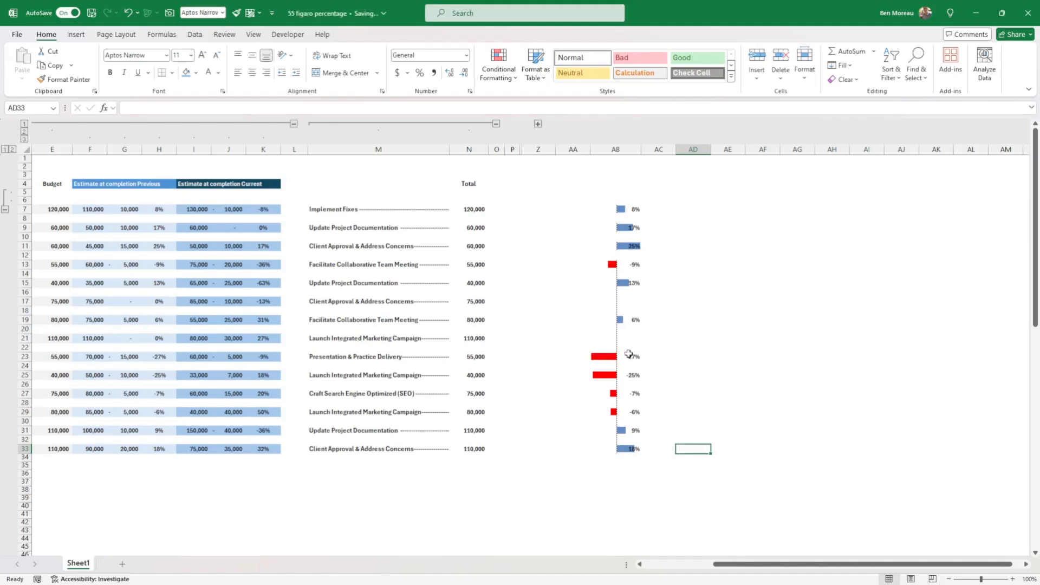
click(607, 357)
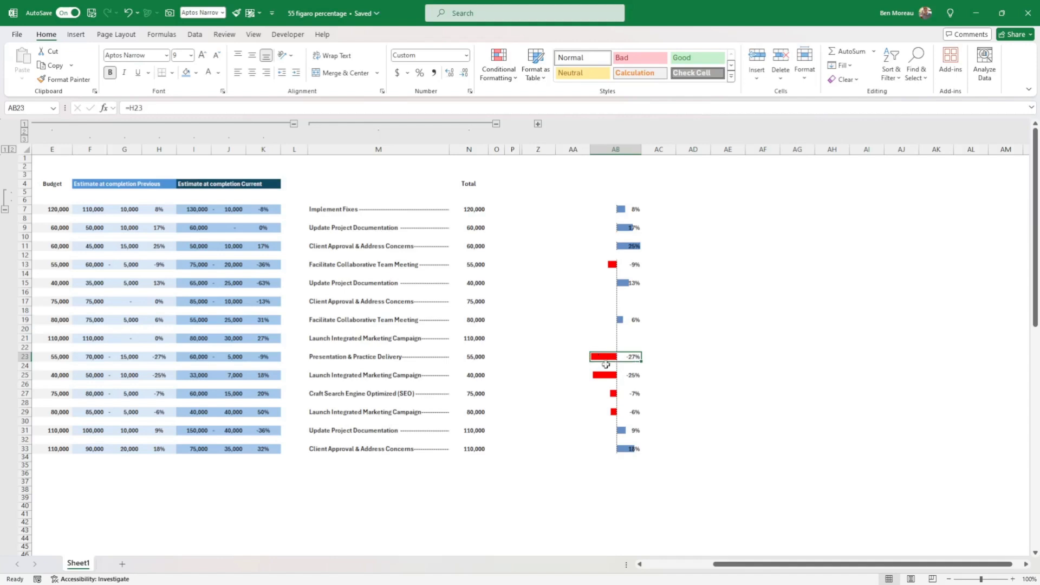
click(631, 264)
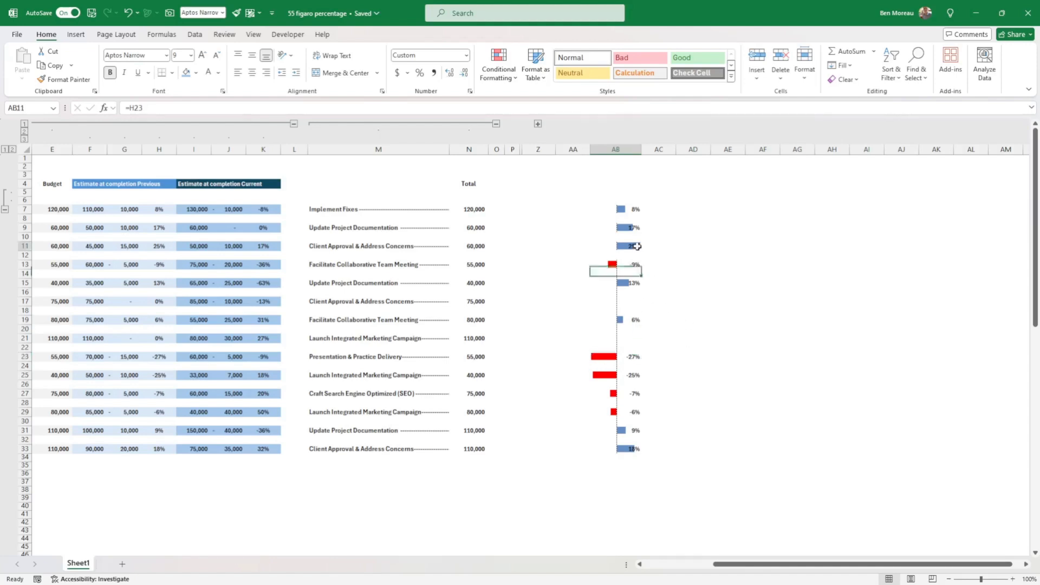
click(633, 246)
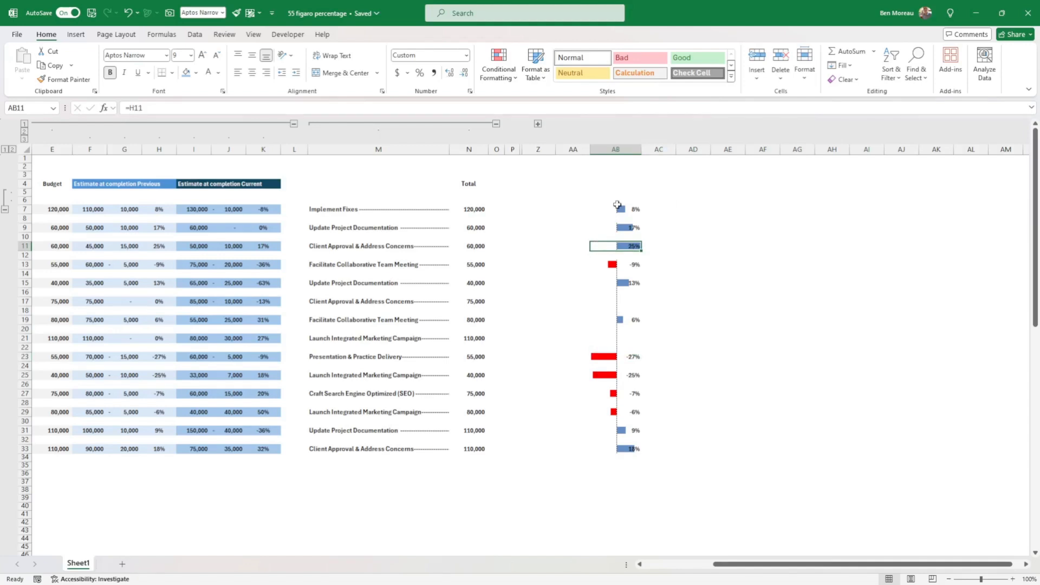
drag(617, 204, 622, 450)
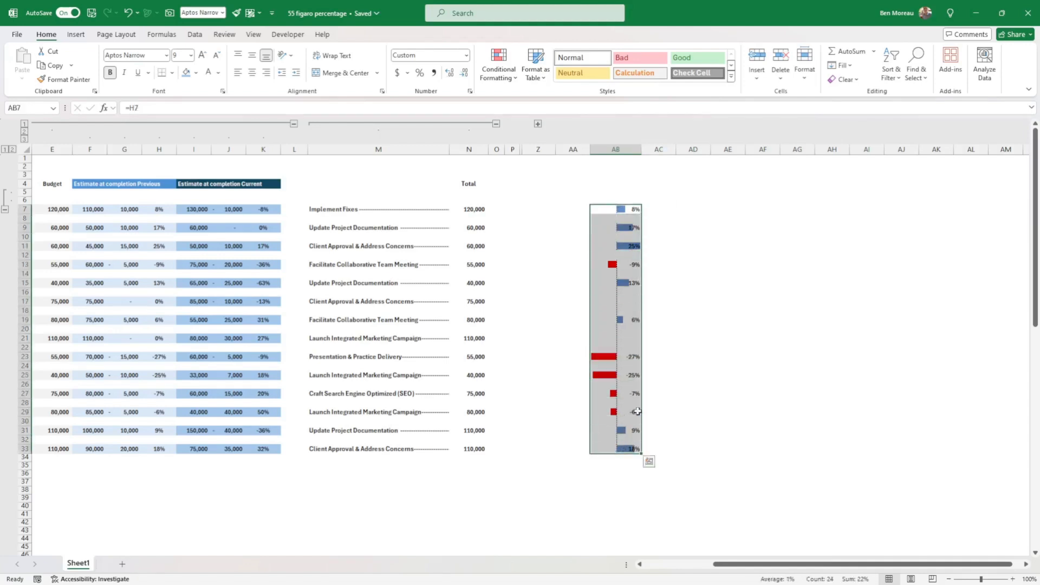
Open the column AB Data Bar rule for editing from Manage Rules
click(498, 71)
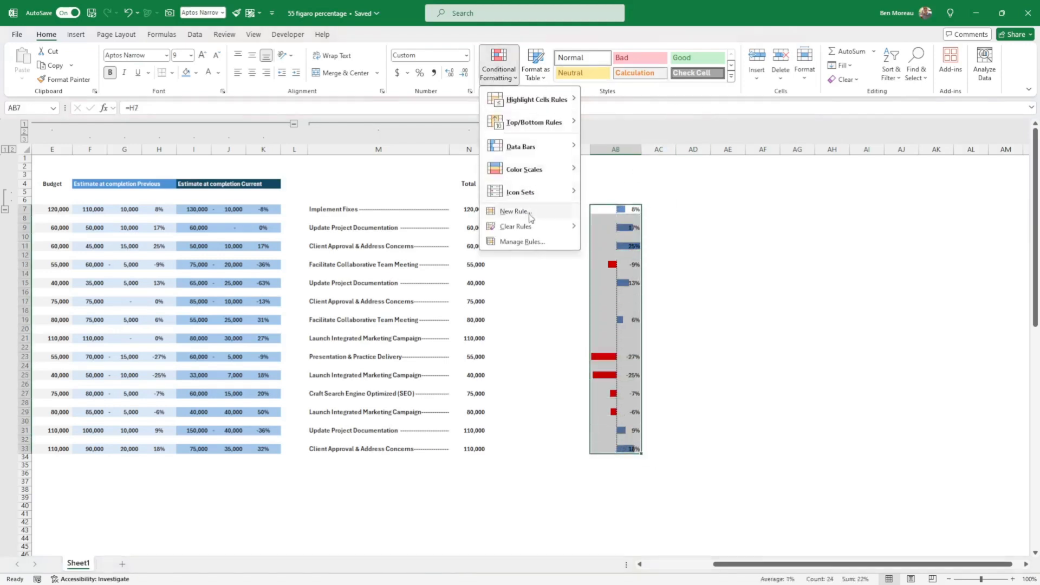
click(521, 241)
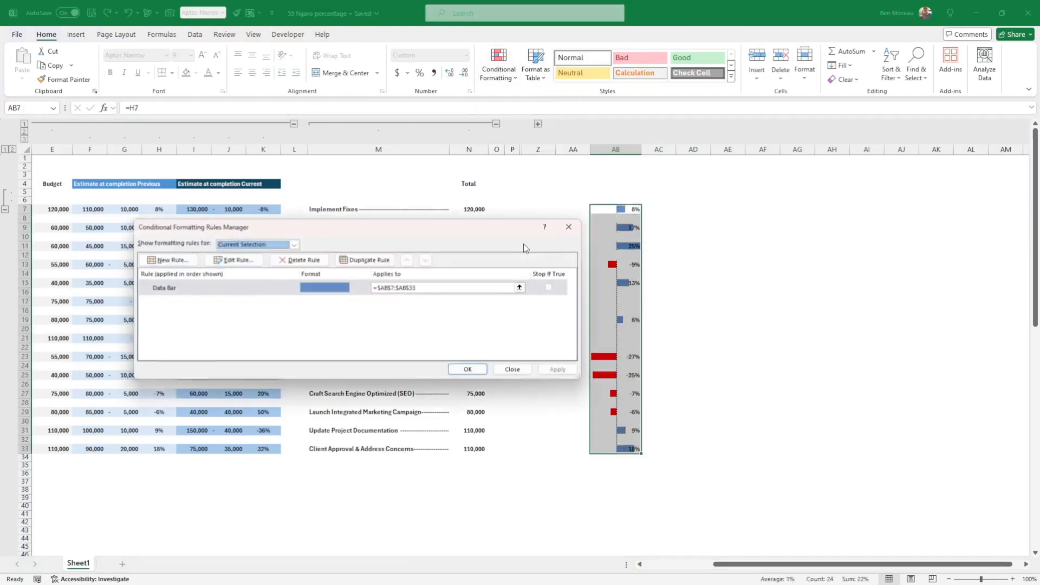
double_click(334, 288)
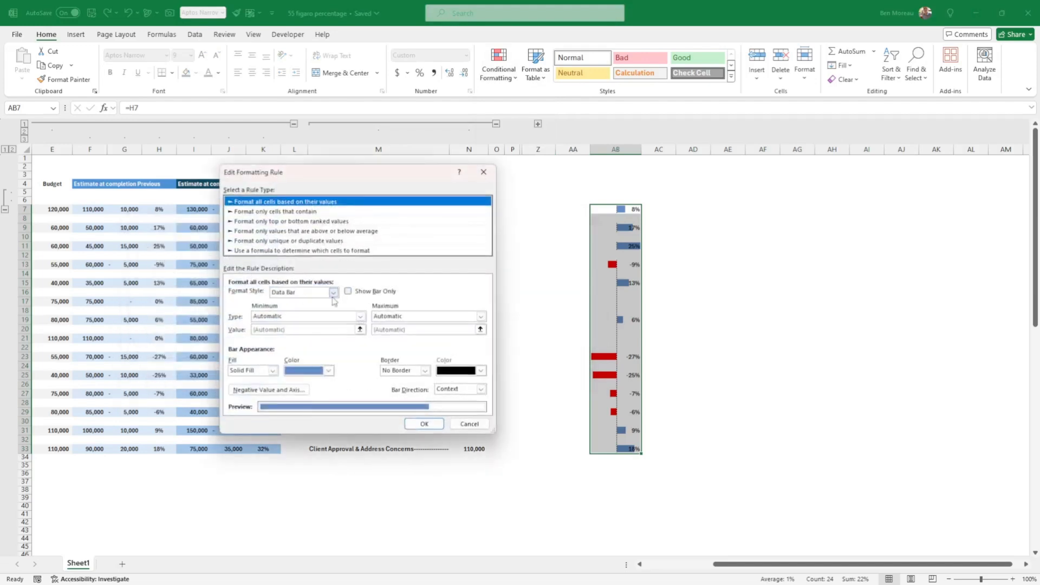
Set the bar Minimum to Number -1, Maximum to Number 1, and the bar colour to dark blue
click(296, 317)
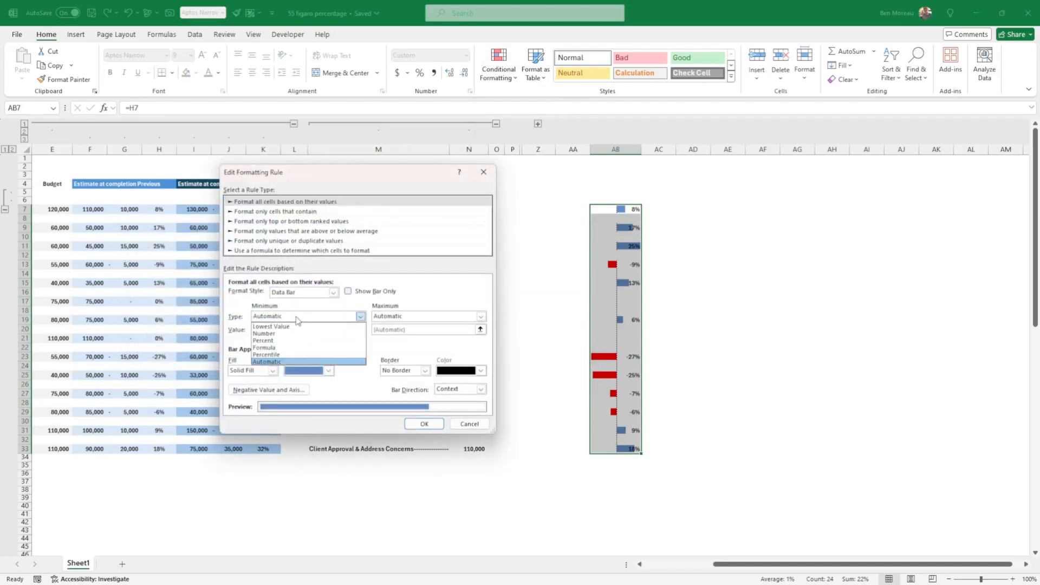
click(274, 334)
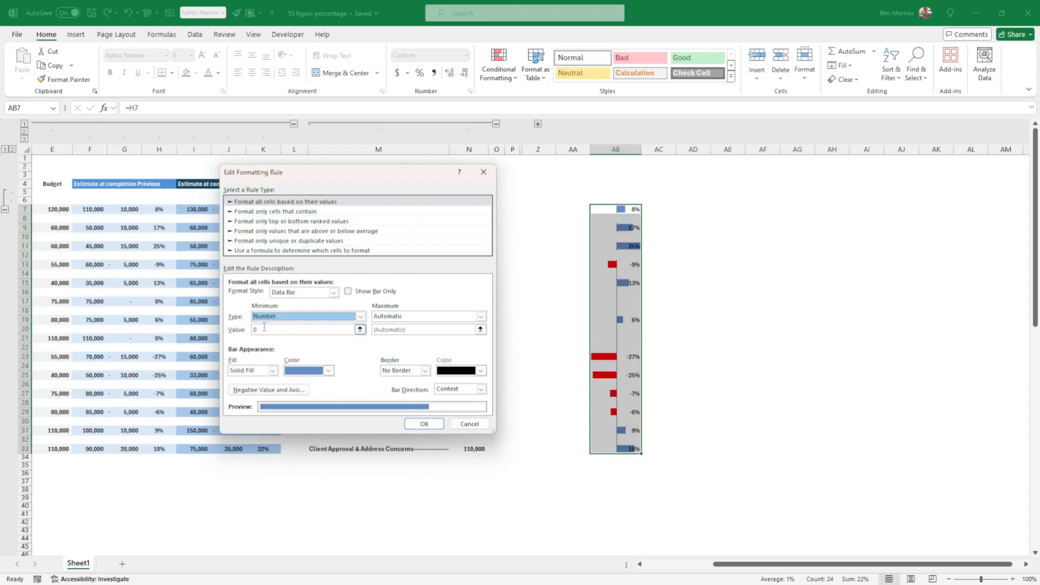
click(252, 329)
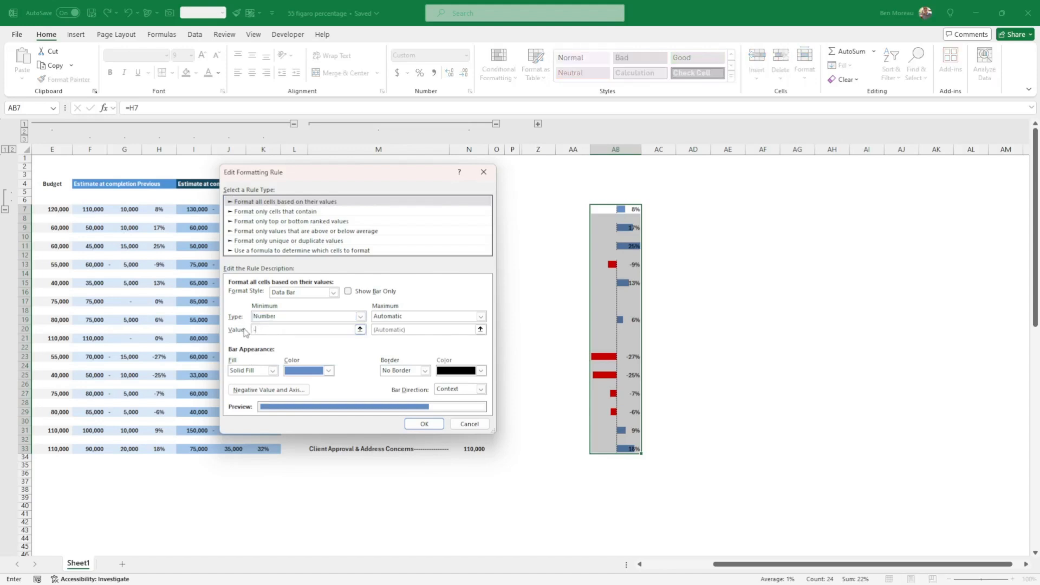
text(-1)
click(480, 316)
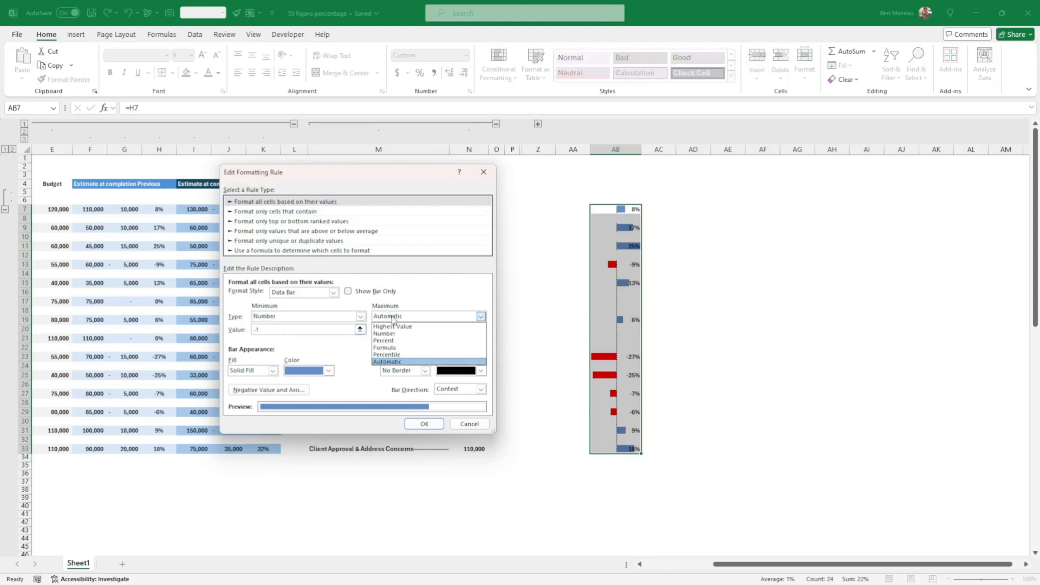
click(394, 333)
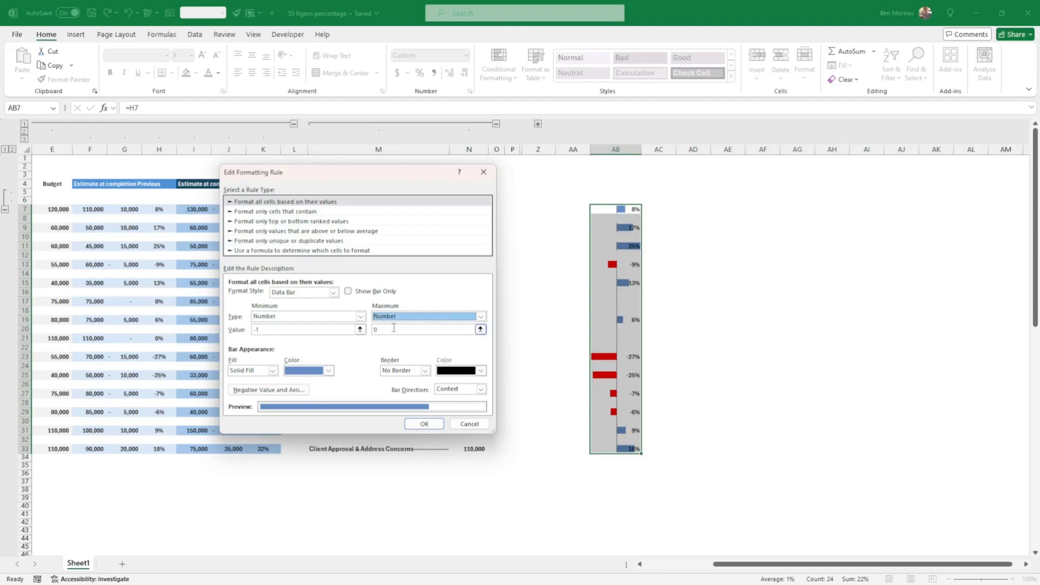
click(394, 328)
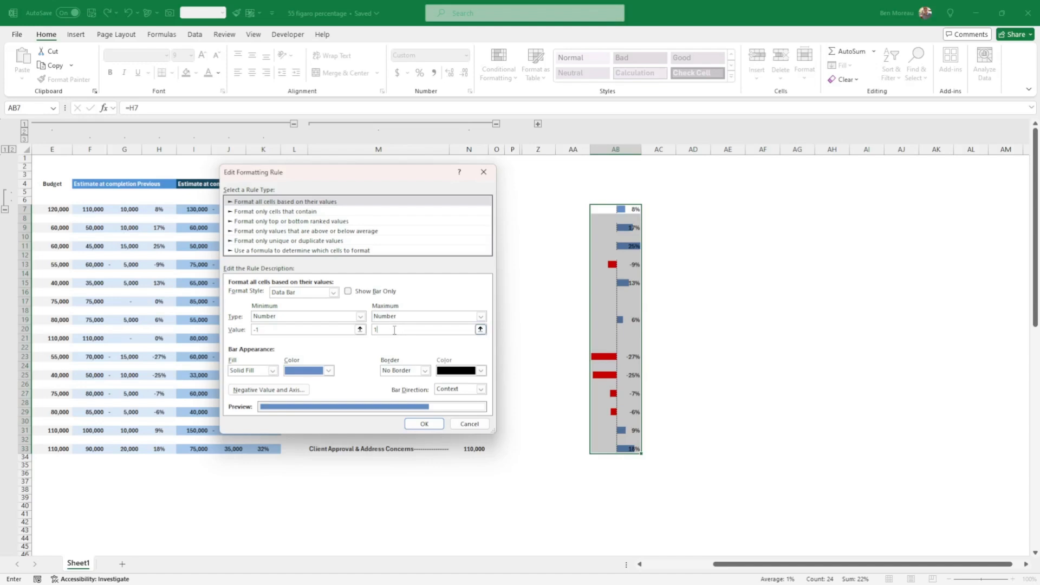
click(329, 371)
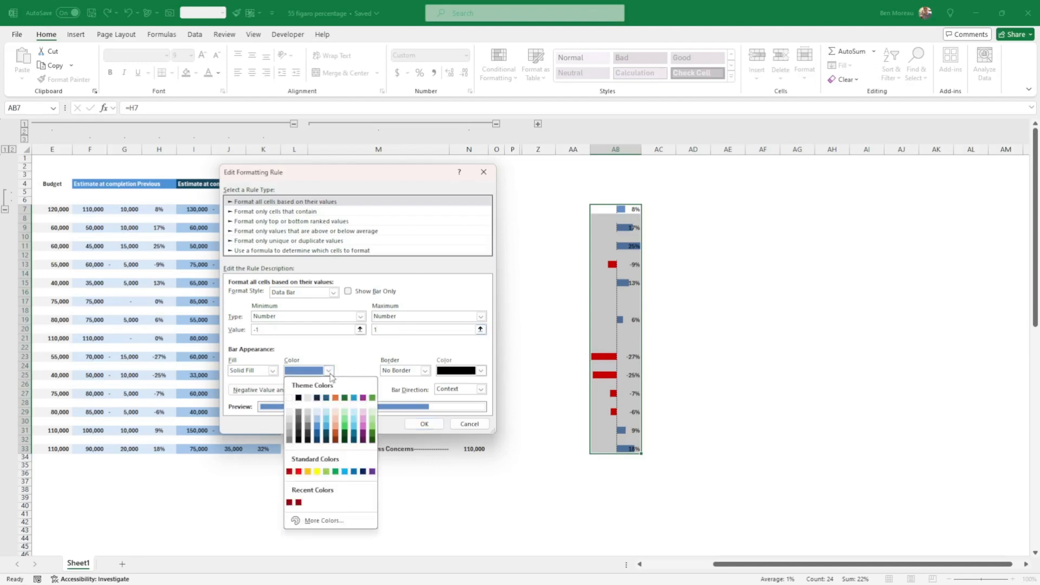
click(324, 434)
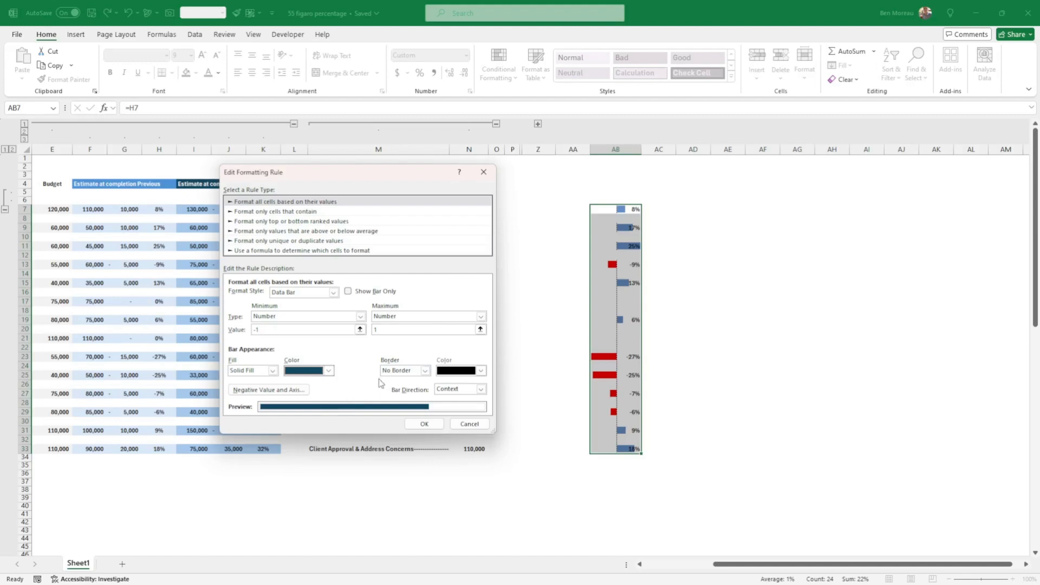
Set the negative bar fill to a custom darker red (#A20000) and confirm the negative value settings
click(267, 390)
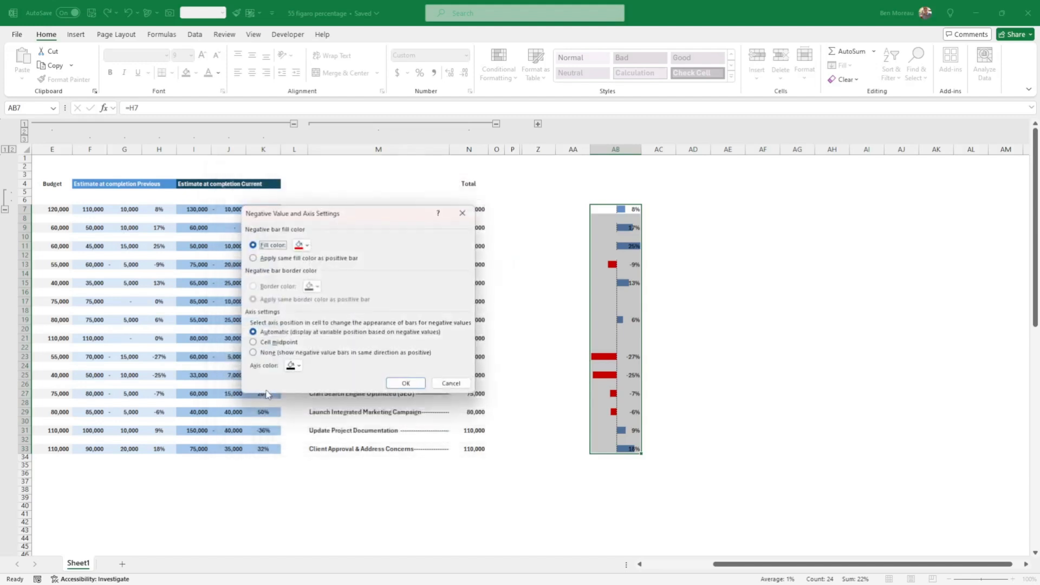
click(308, 246)
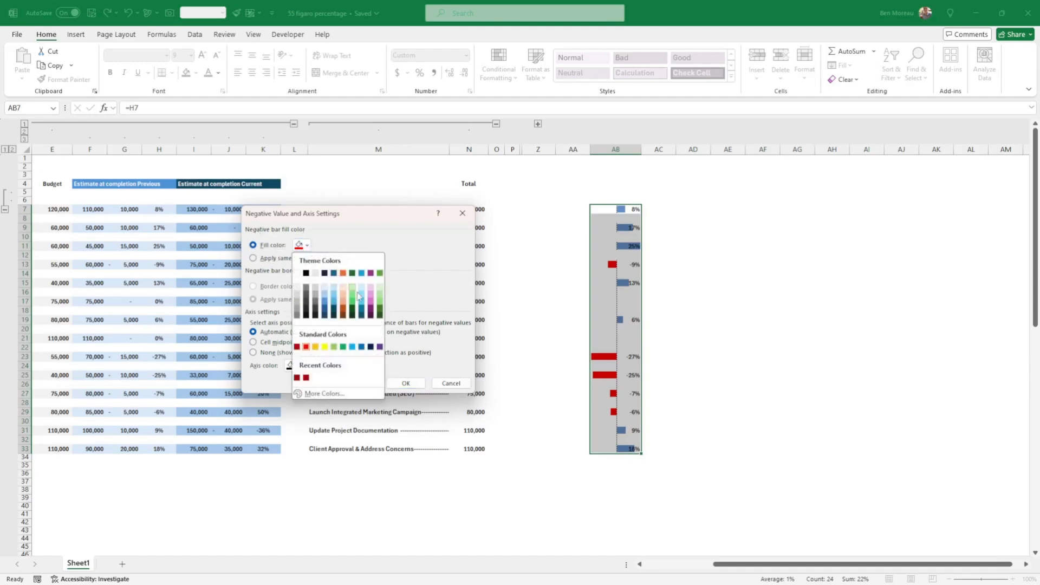
click(297, 347)
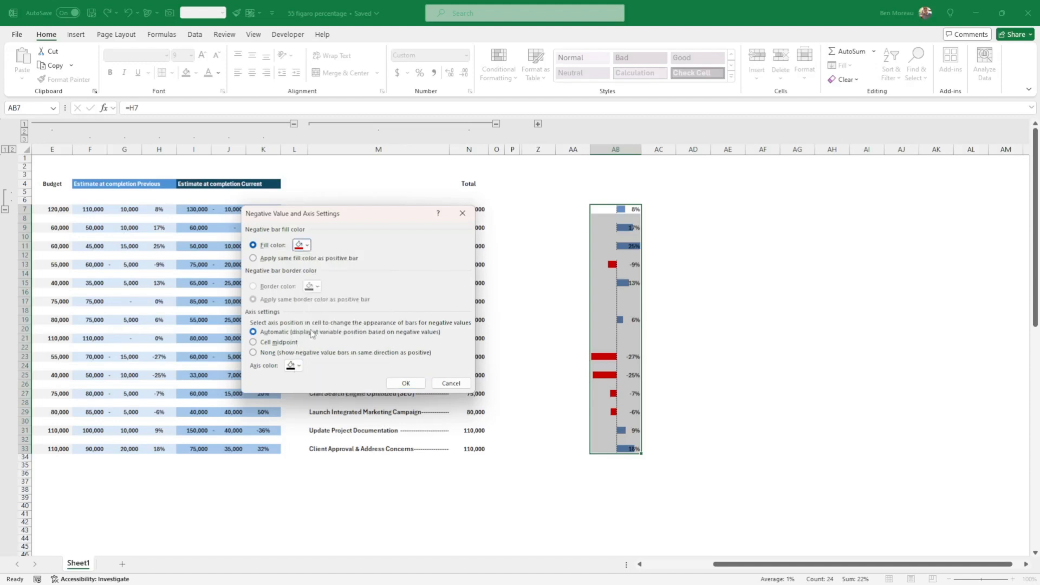
click(306, 245)
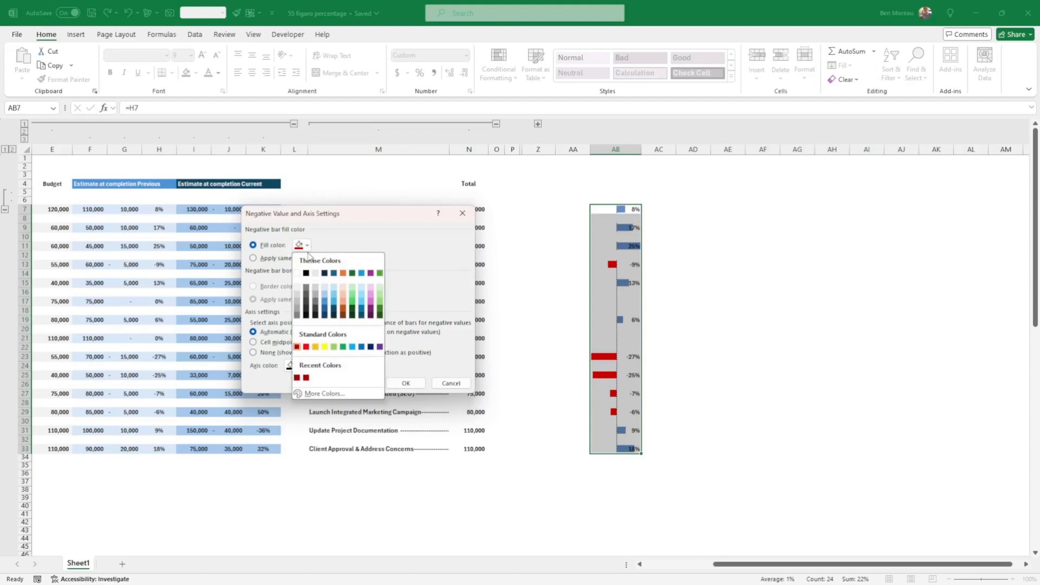
click(325, 394)
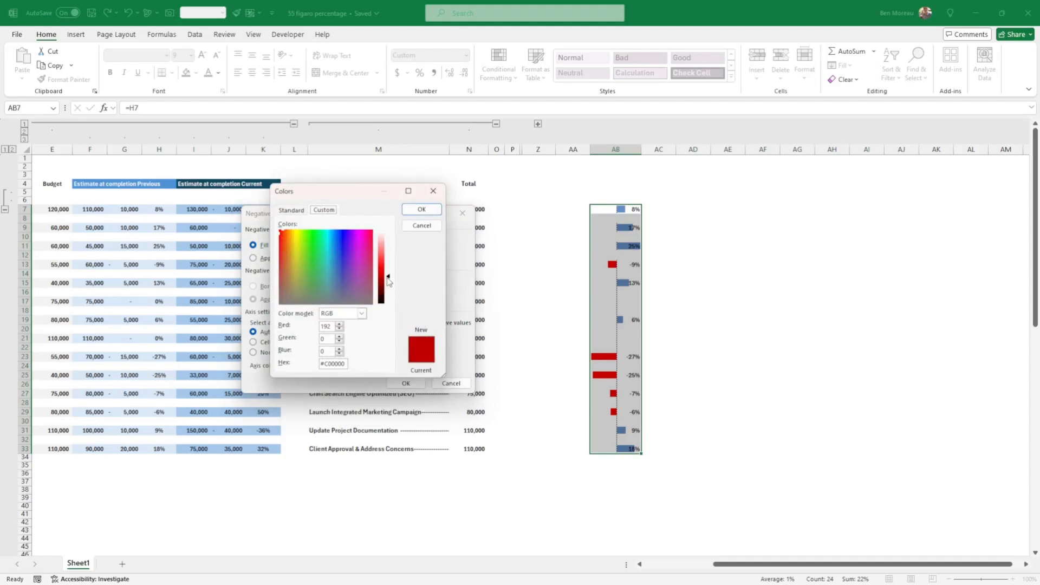
click(389, 280)
drag(391, 279, 391, 280)
click(422, 210)
click(405, 382)
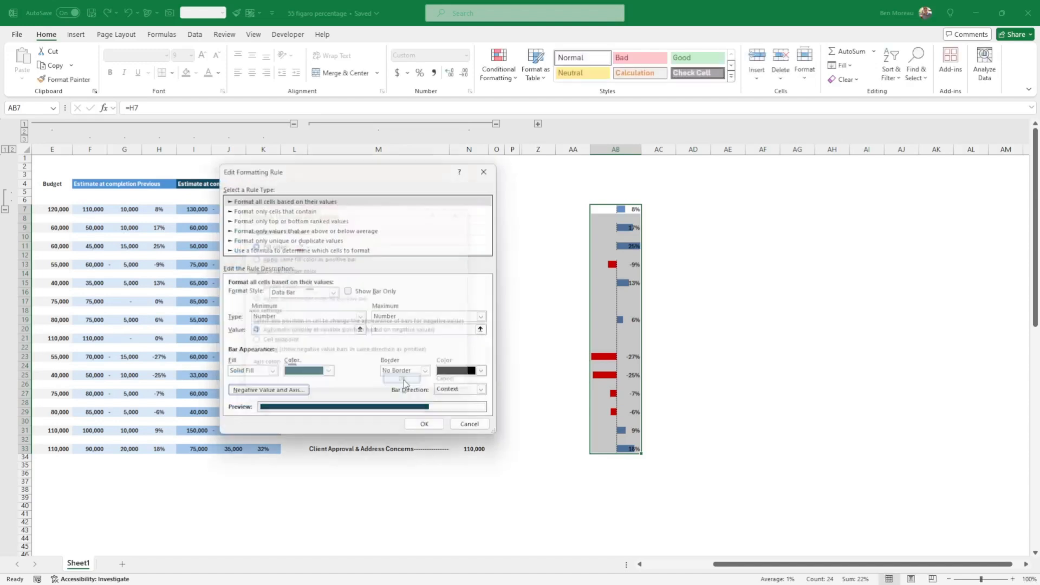
Apply the edited dark teal/dark red data bar rule, scaled -1 to 1, and widen column AB
click(427, 426)
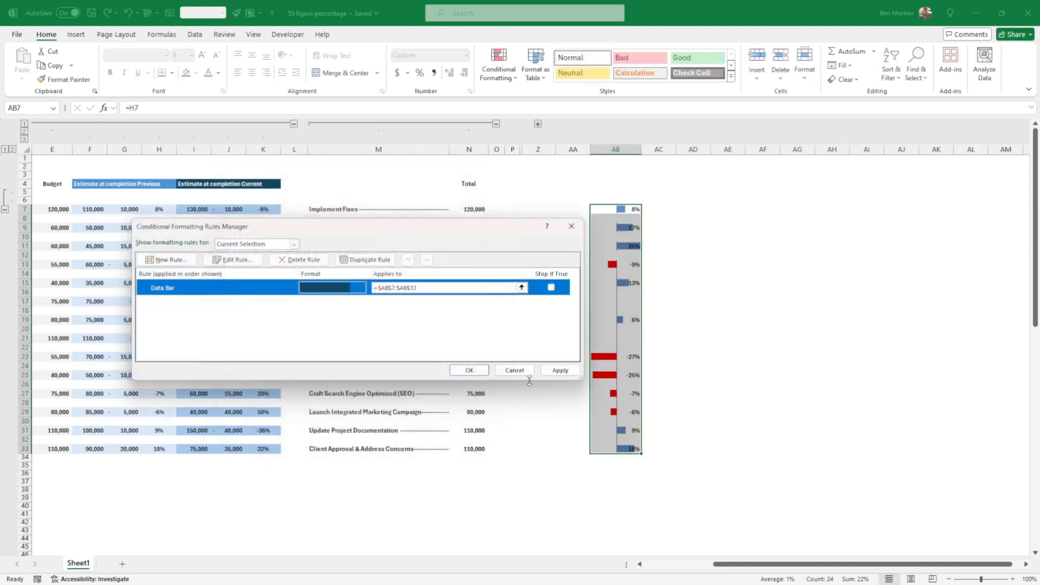
click(560, 371)
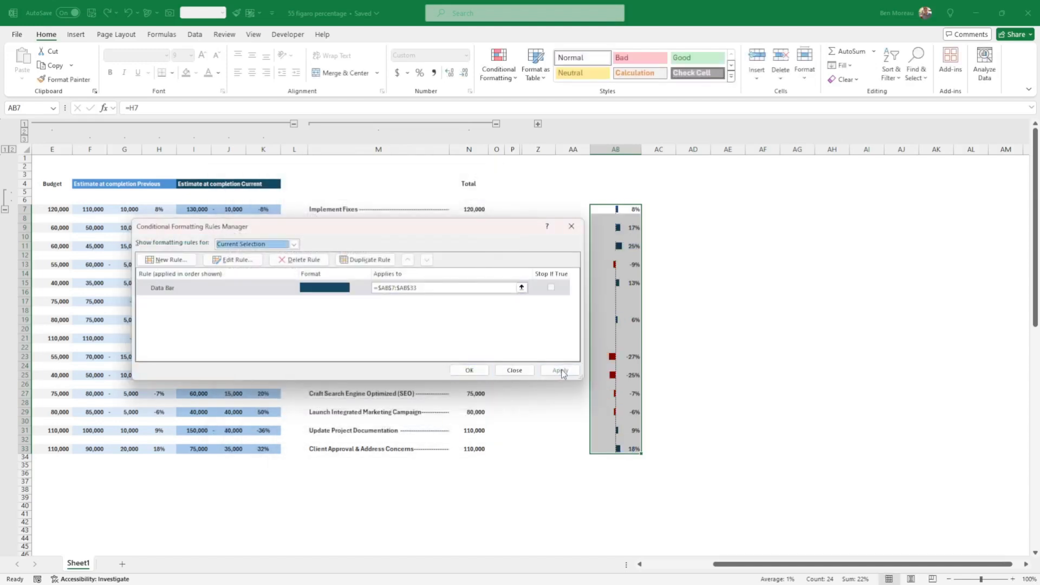
click(469, 370)
click(718, 347)
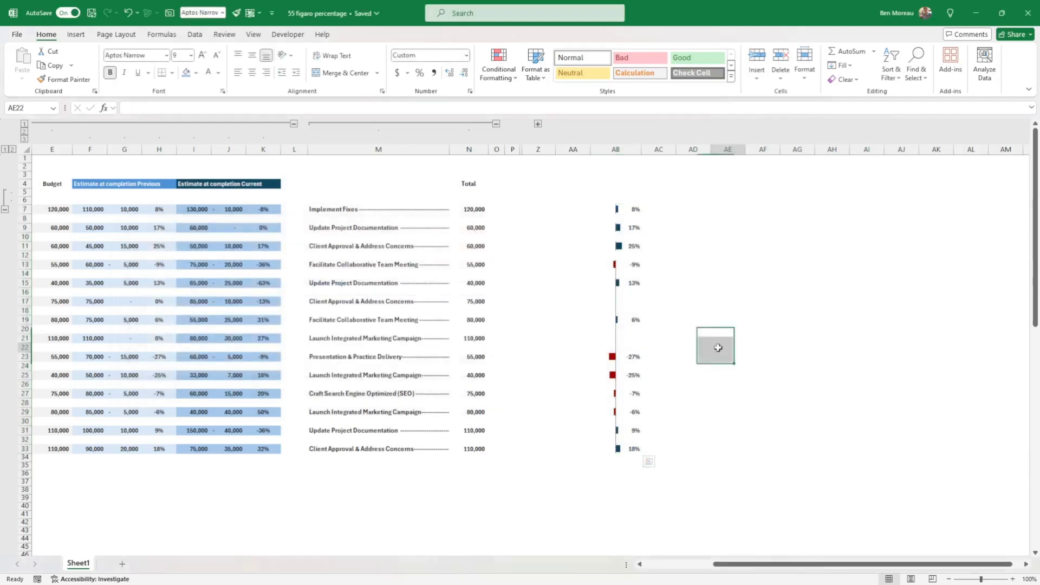
drag(642, 153, 658, 156)
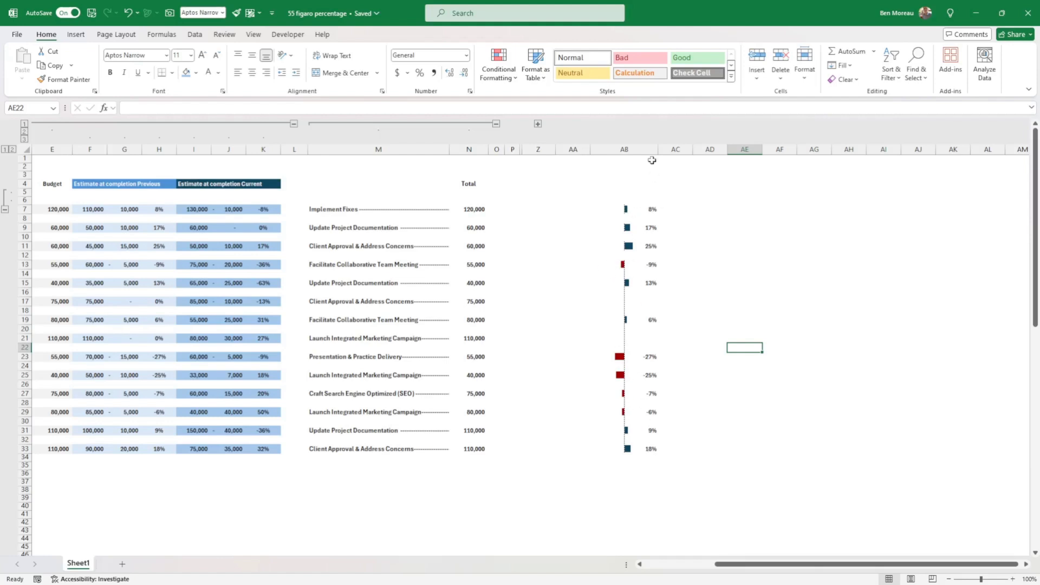
Check the bar formulas in AB7 and AB11, then select AB7:AB33
click(629, 209)
click(636, 244)
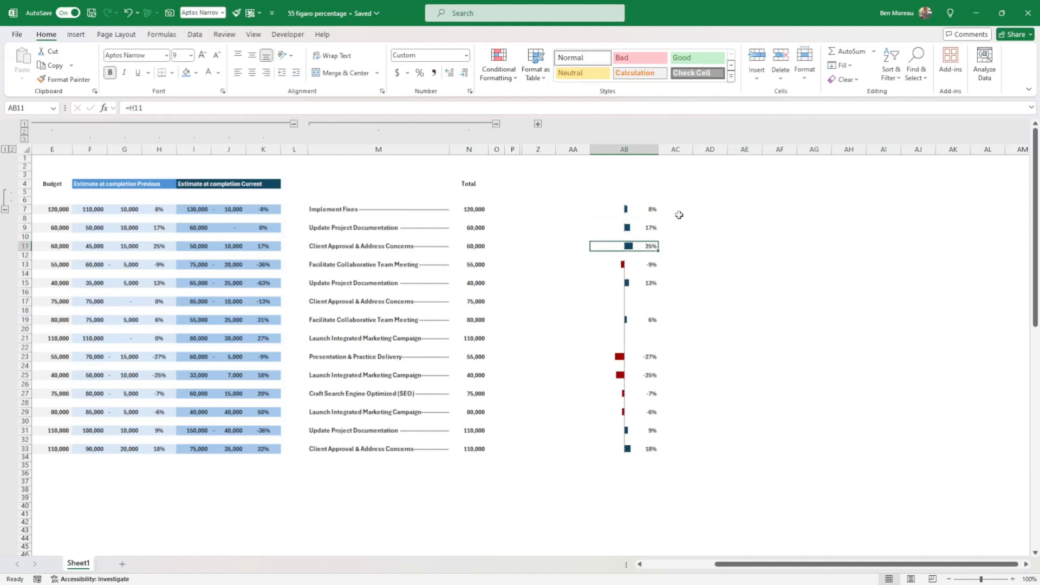
click(628, 208)
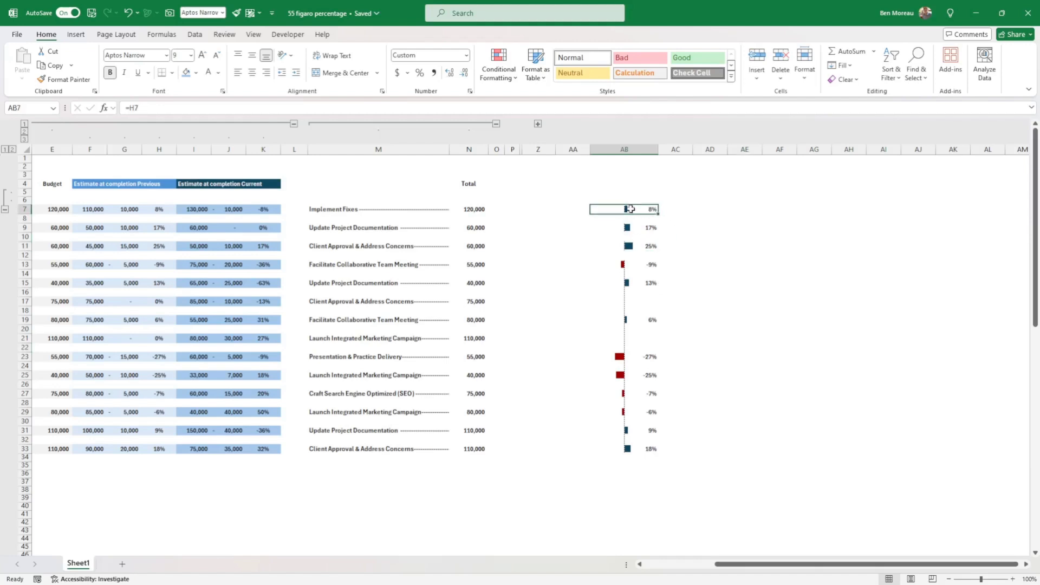
drag(630, 210, 628, 451)
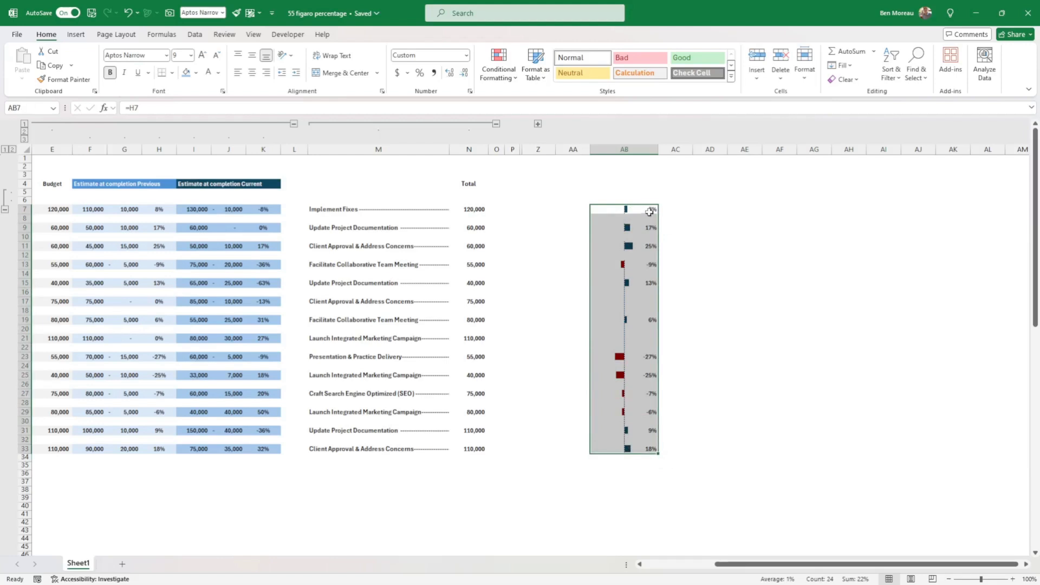
Edit the AB7:AB33 Data Bar rule to Show Bar Only, hiding the percentages
click(510, 77)
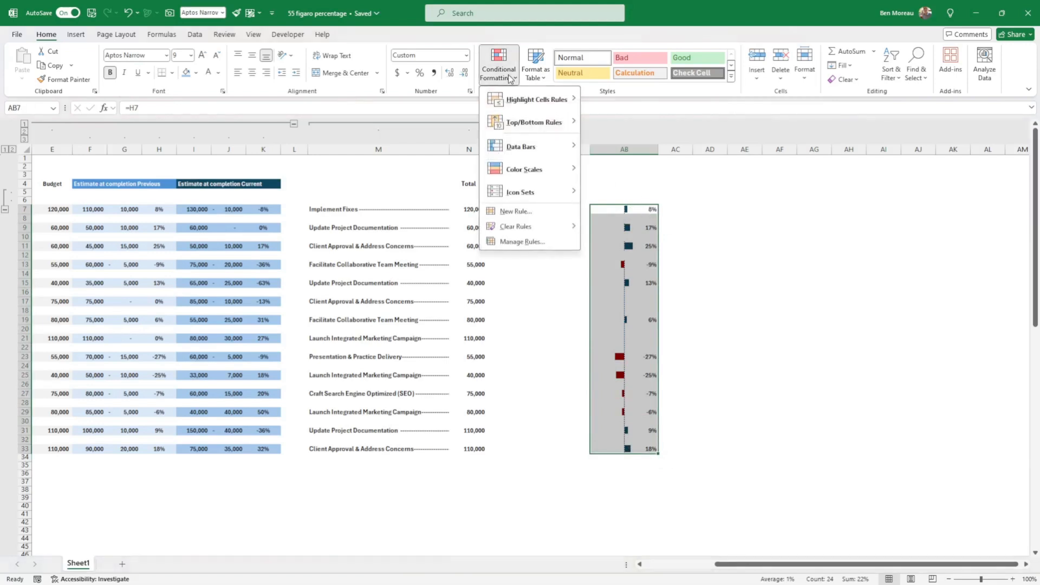
click(524, 242)
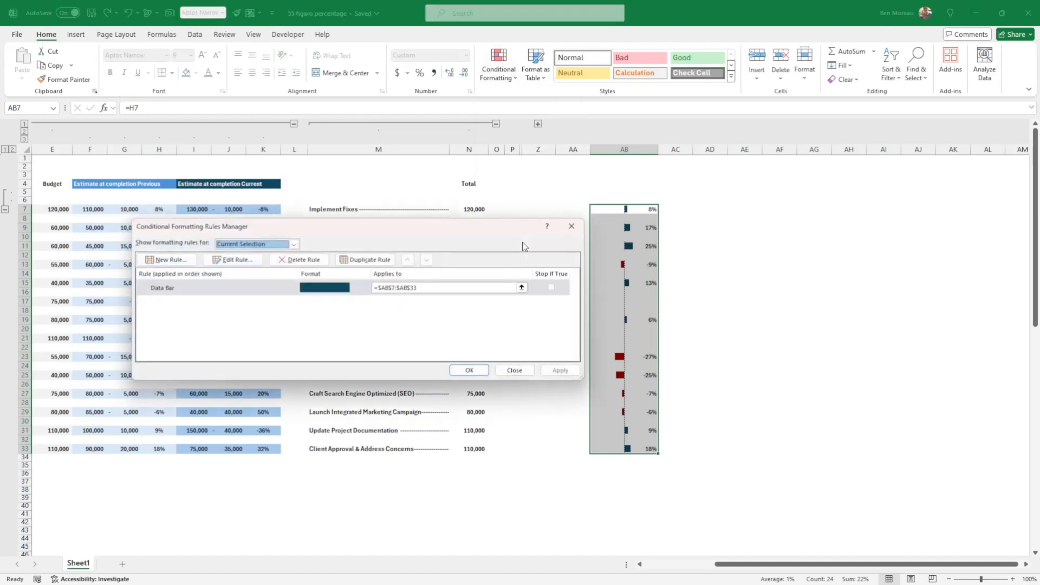
click(315, 291)
click(233, 261)
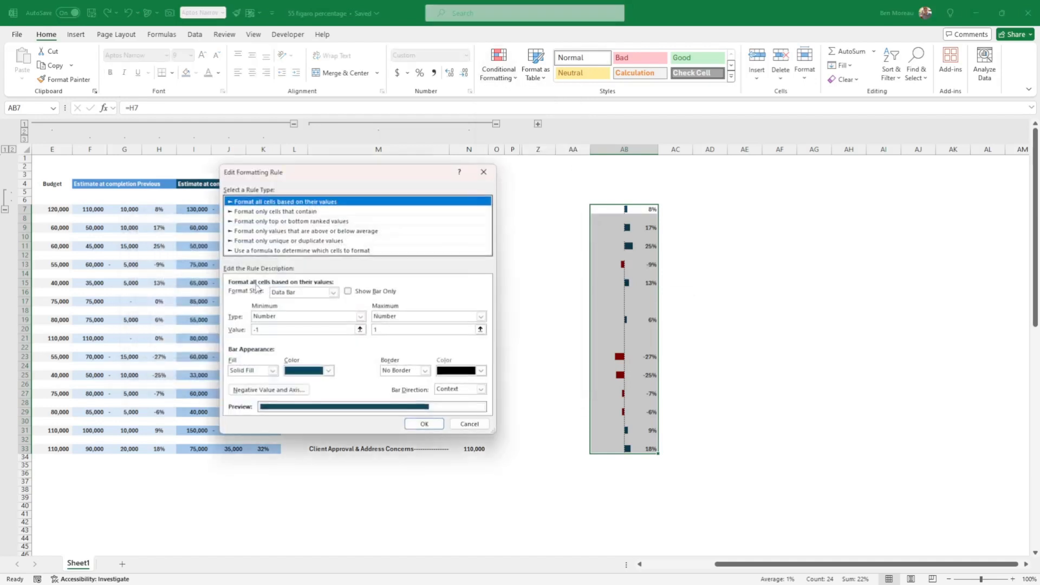
click(348, 292)
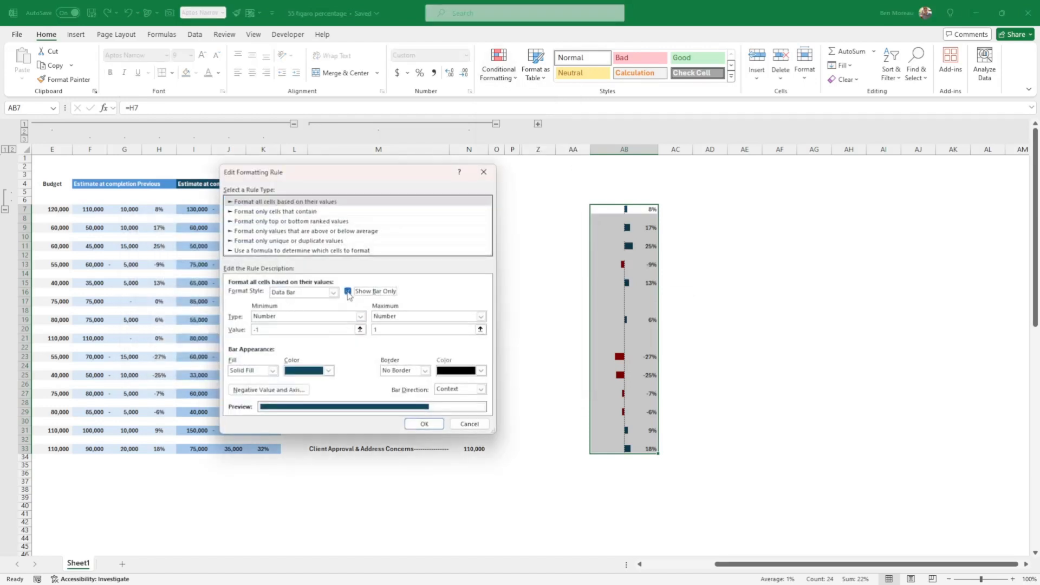
click(425, 424)
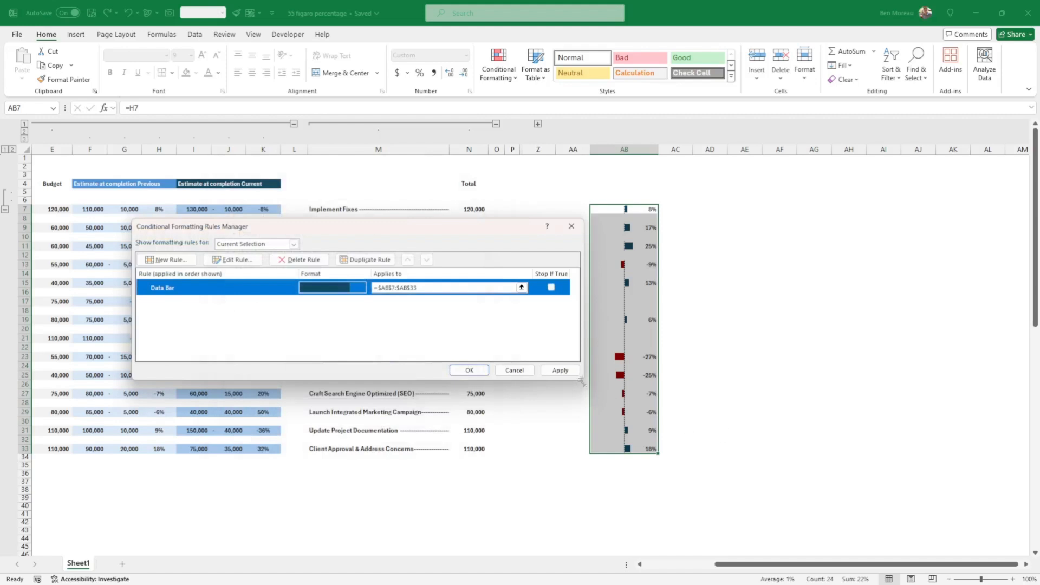
click(469, 370)
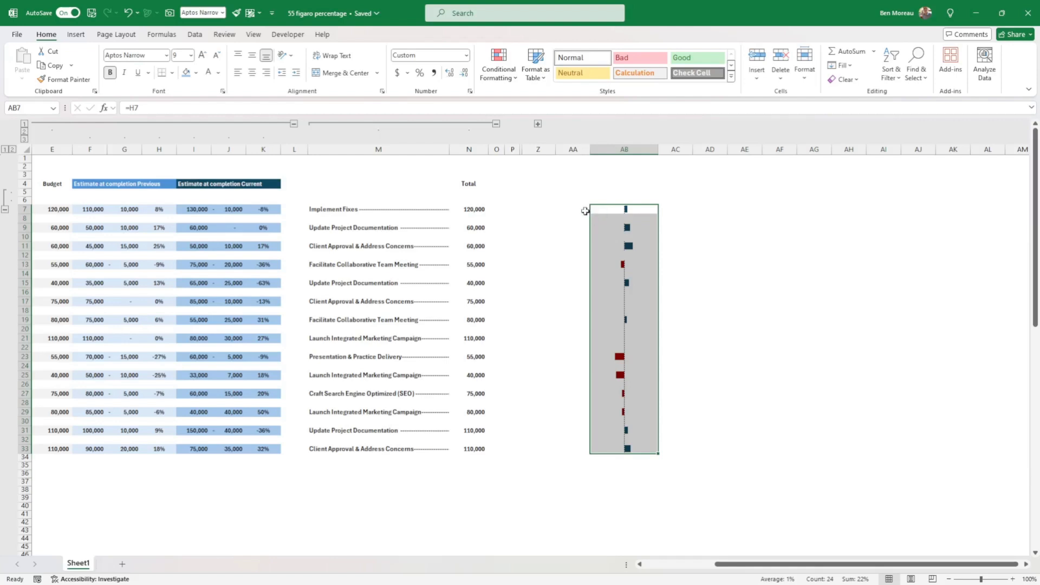
click(582, 210)
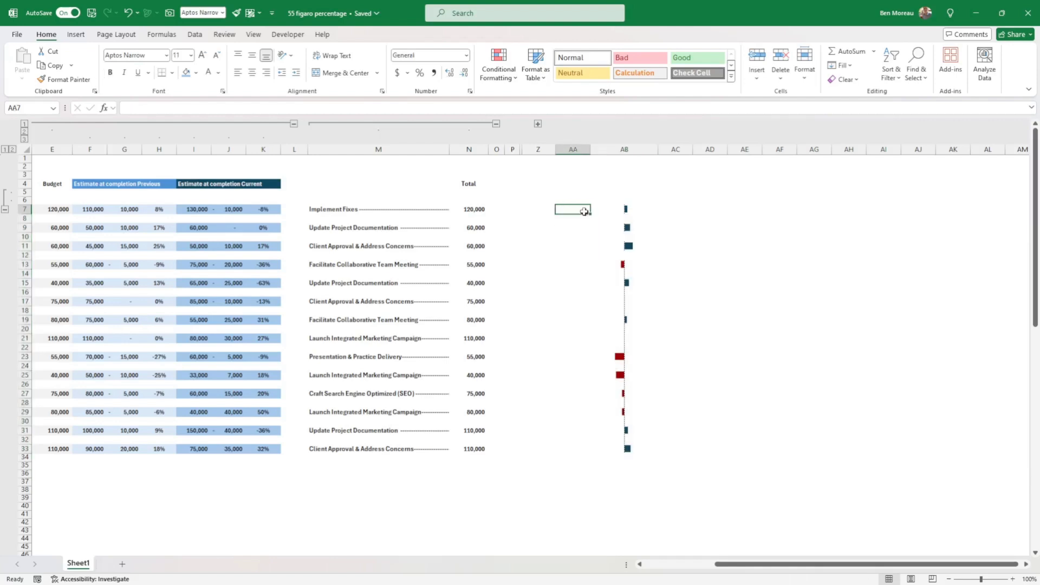
Enter =IF(H7<0,H7,0) in AA7 and copy the cell
click(666, 213)
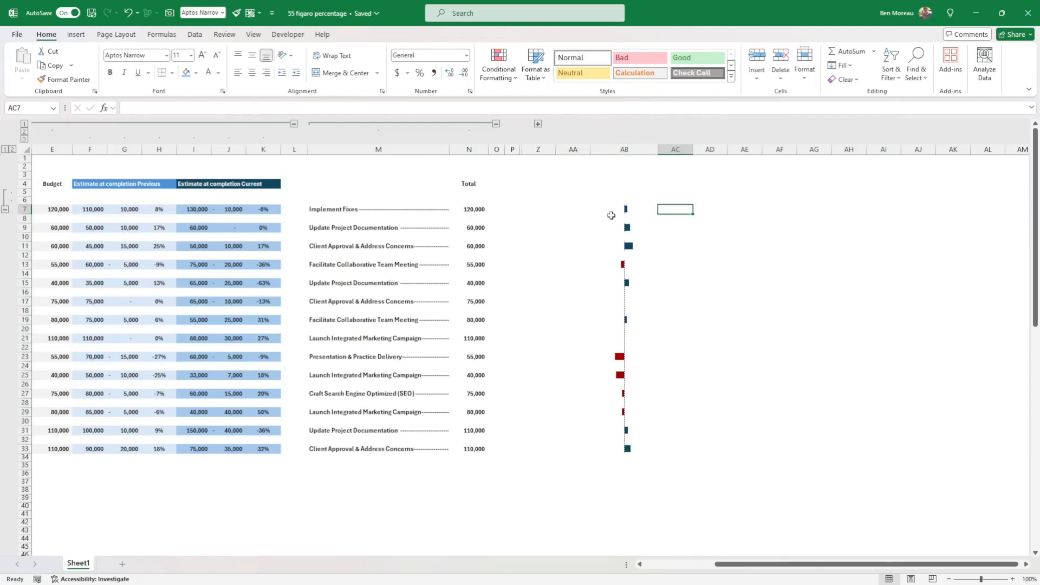
click(584, 207)
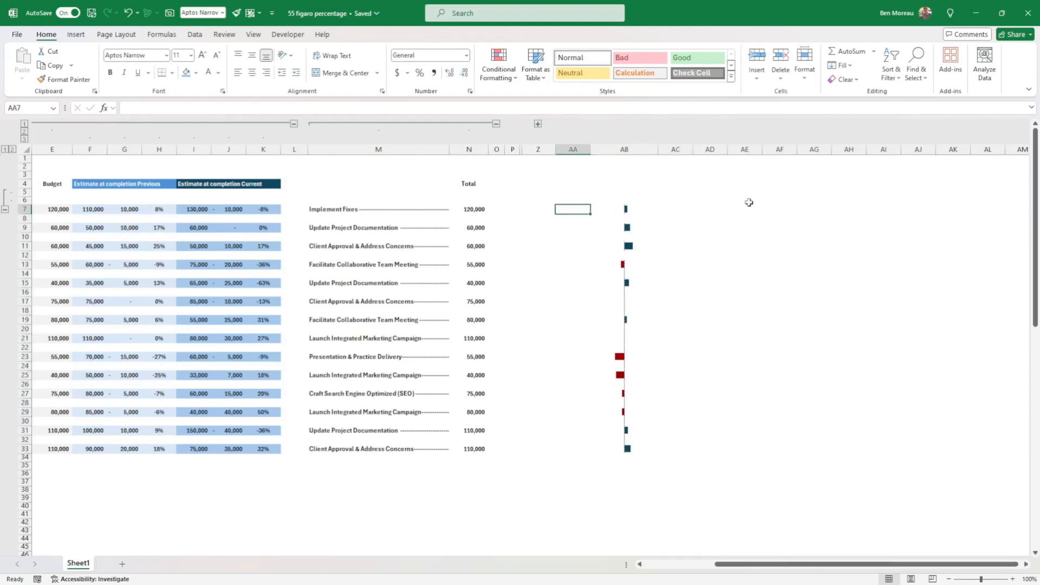
text(=)
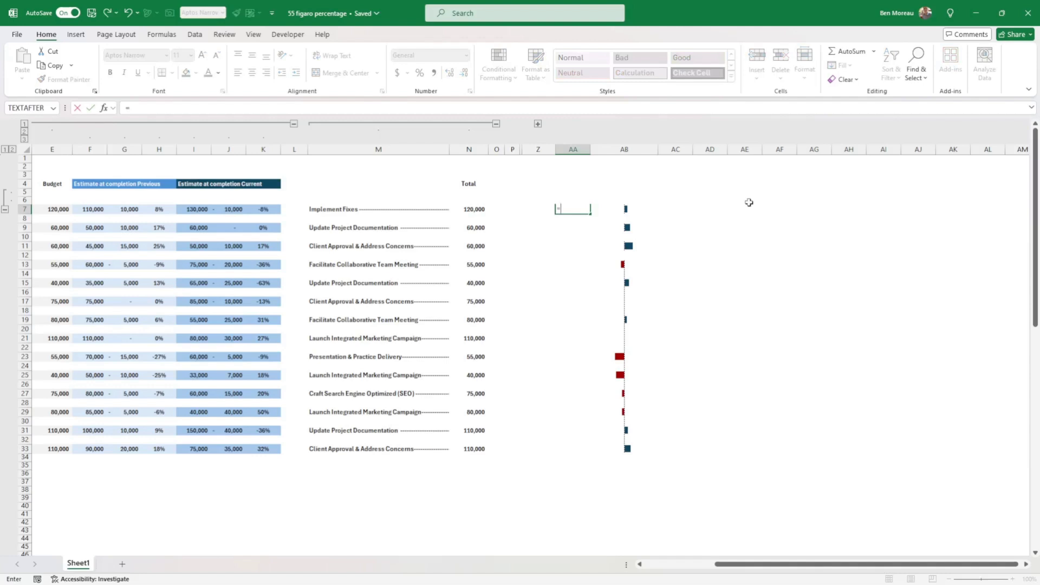
text(if()
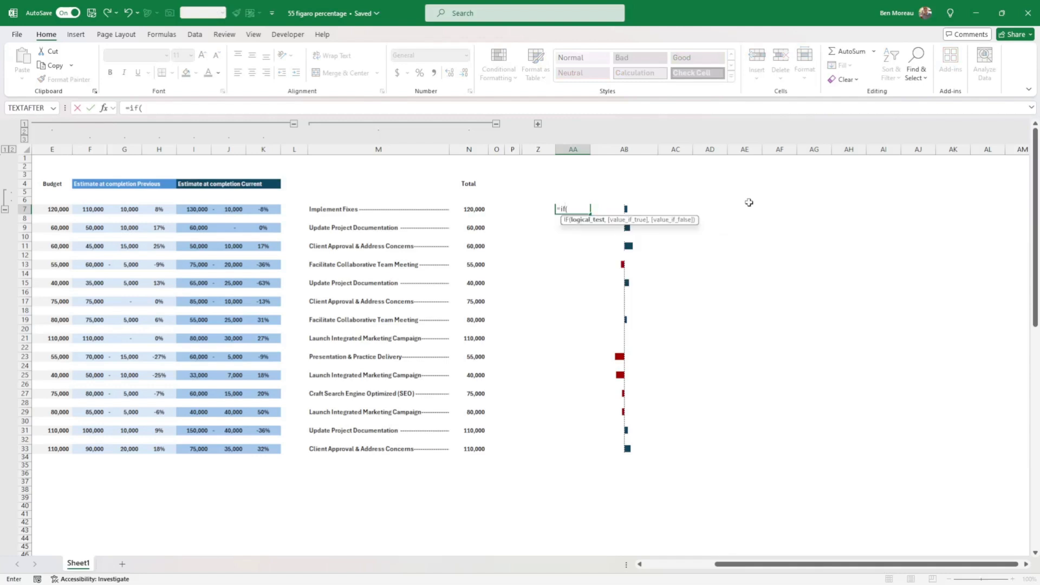
key(Left)
key(Left)
key(Left)
key(Left)
key(Left)
key(Left)
key(Left)
key(Left)
key(Left)
key(Left)
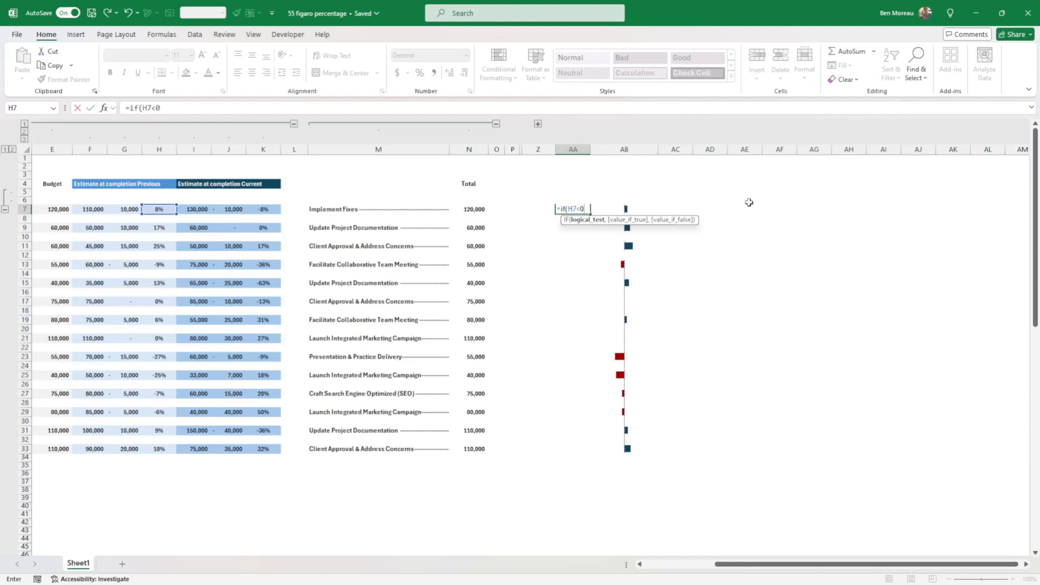
text(,)
click(159, 209)
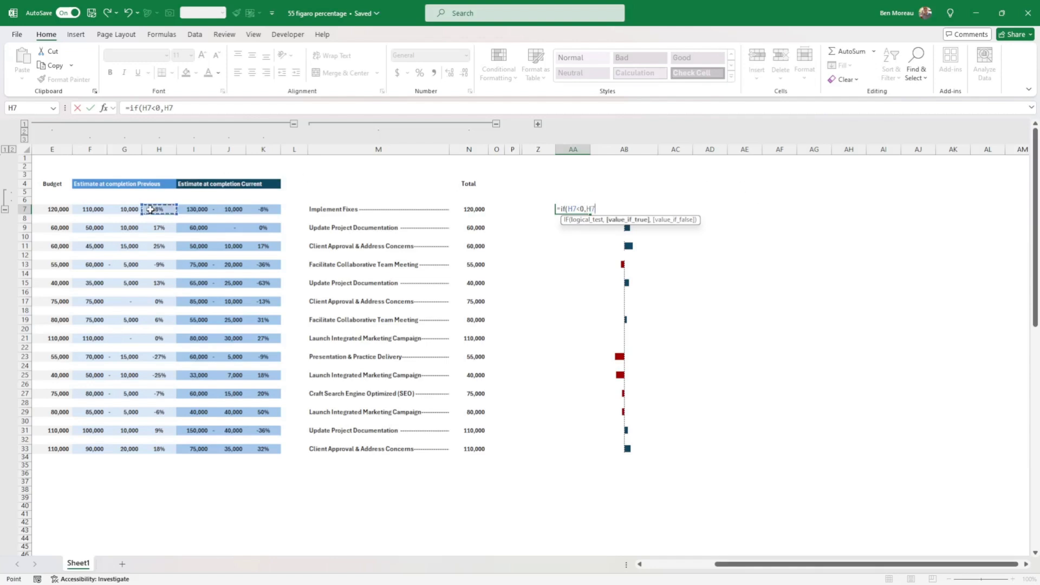
text(,)
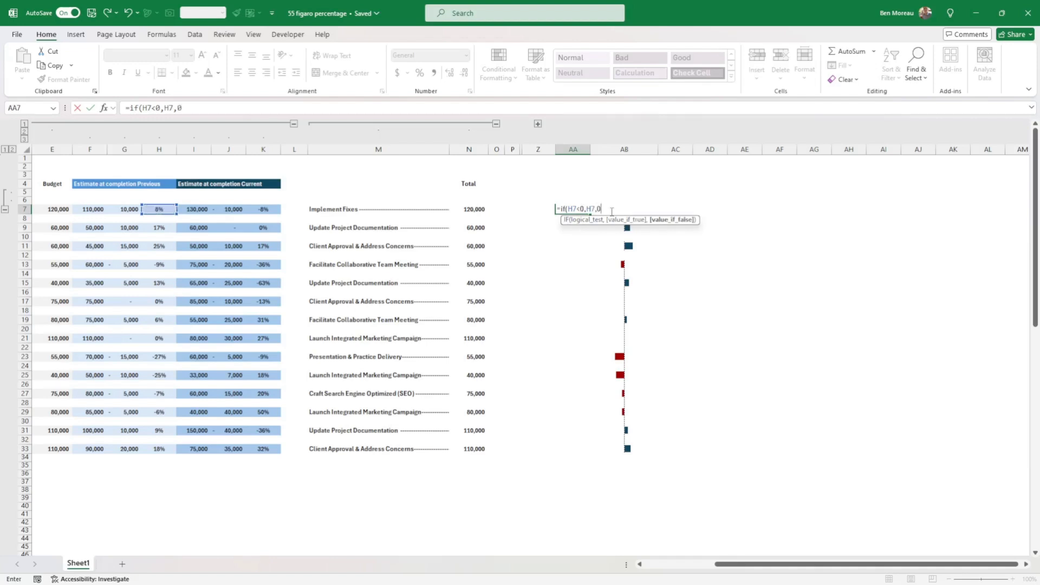
text(0)
key(Return)
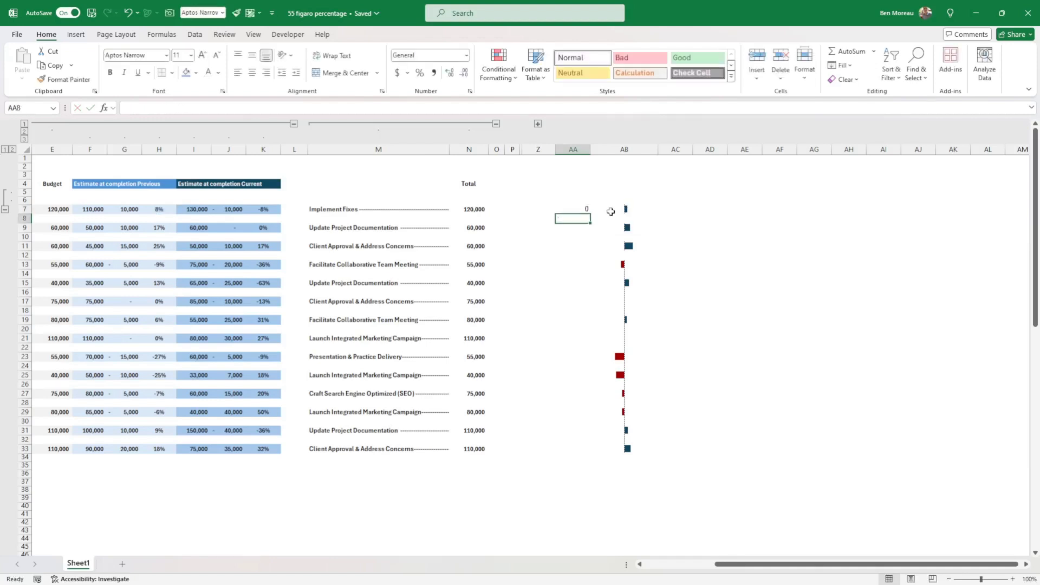
key(Up)
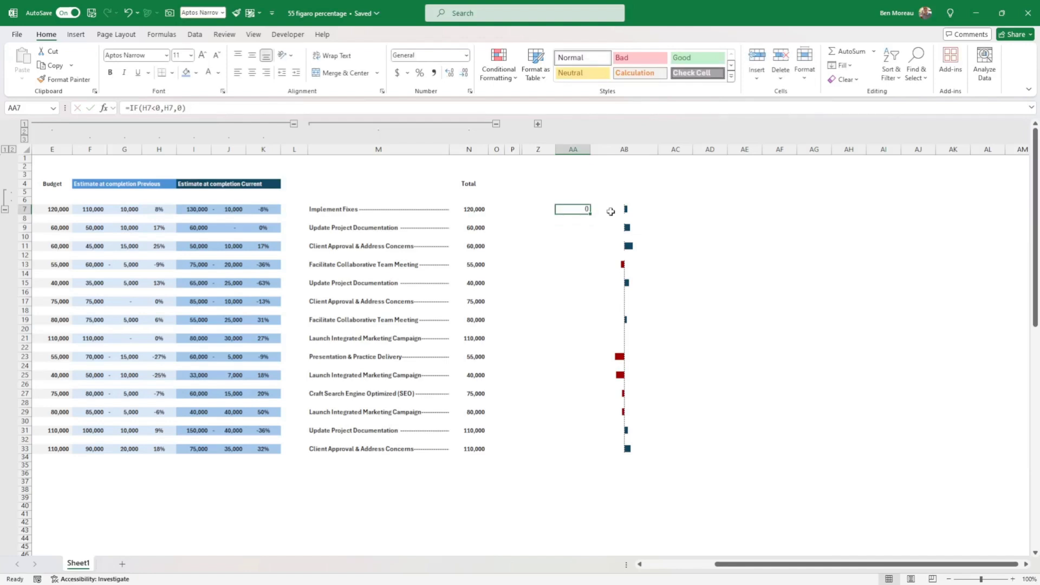
key(ctrl+c)
Paste the negatives-only formula into AA9 and fill it down to AA33
click(574, 226)
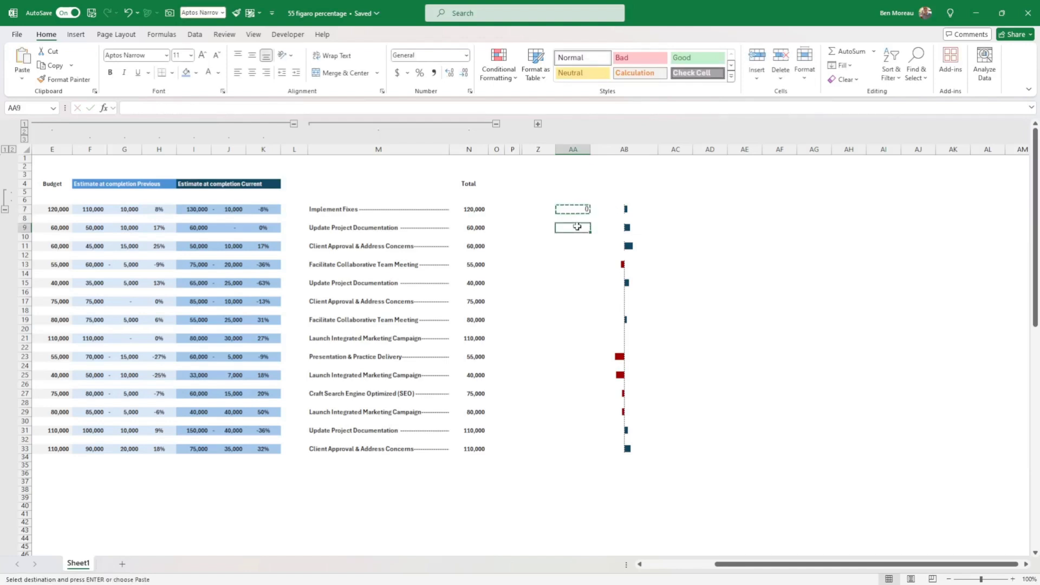
key(ctrl+v)
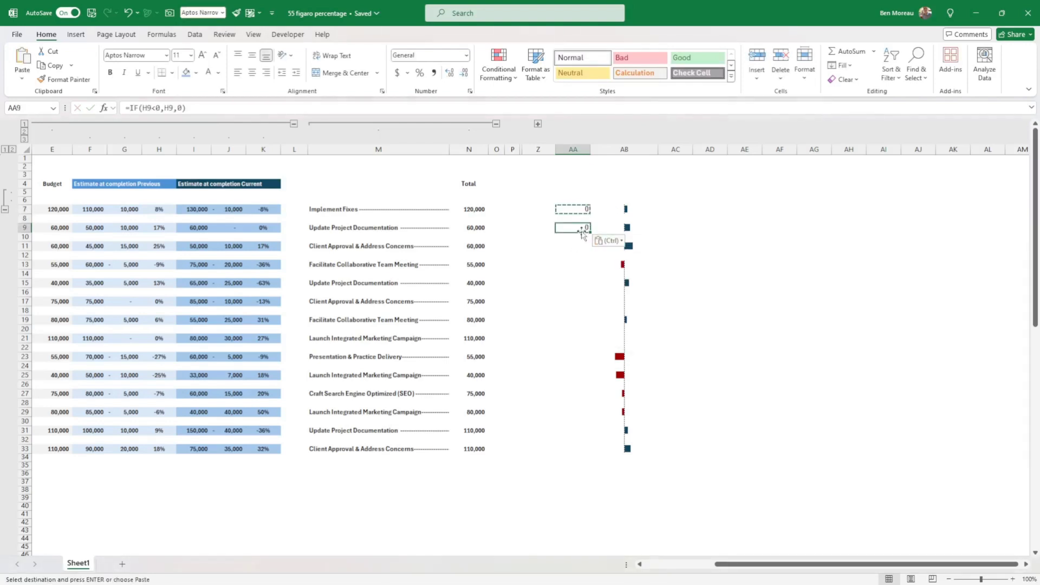
drag(589, 234, 588, 442)
drag(584, 211, 589, 453)
click(585, 440)
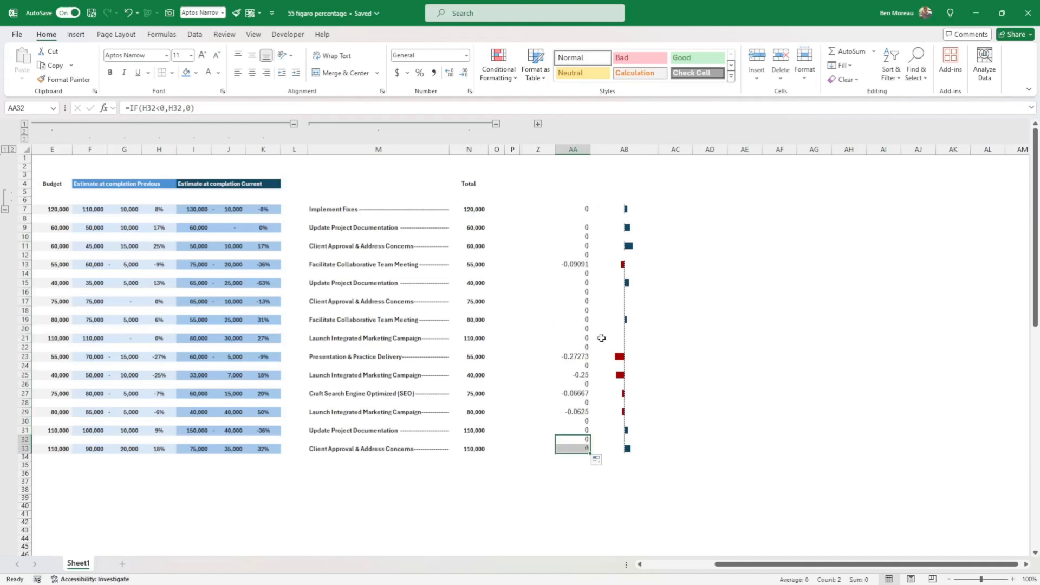
Format AA7:AA33 as bold, 10-point percentages
drag(571, 208, 575, 449)
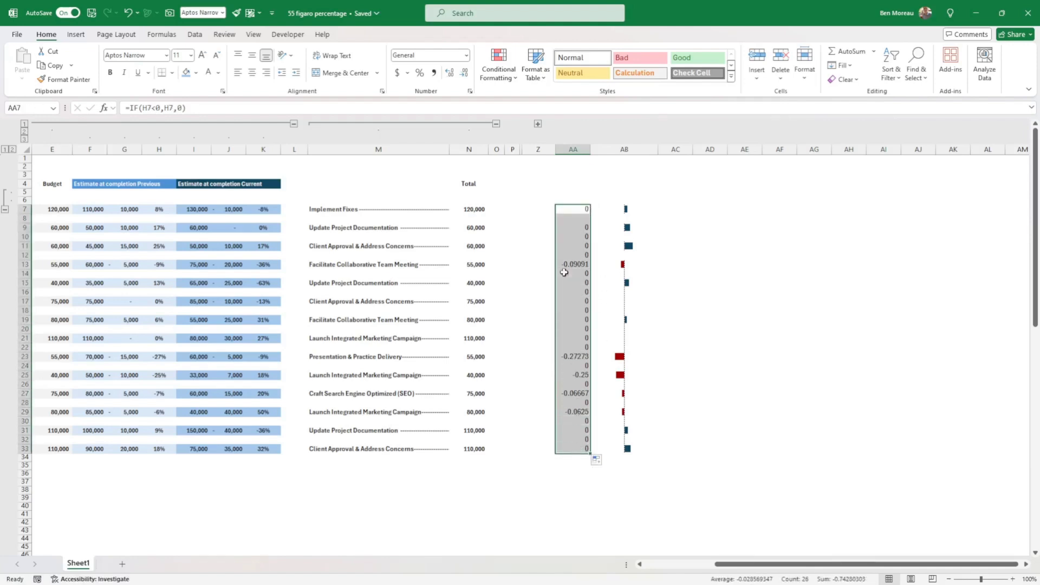
click(420, 73)
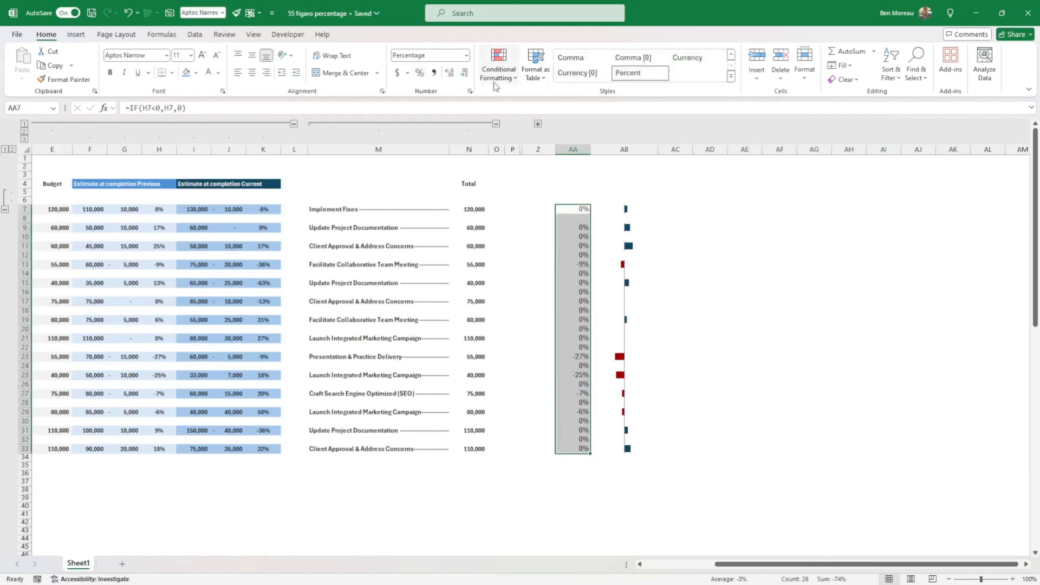
key(ctrl+b)
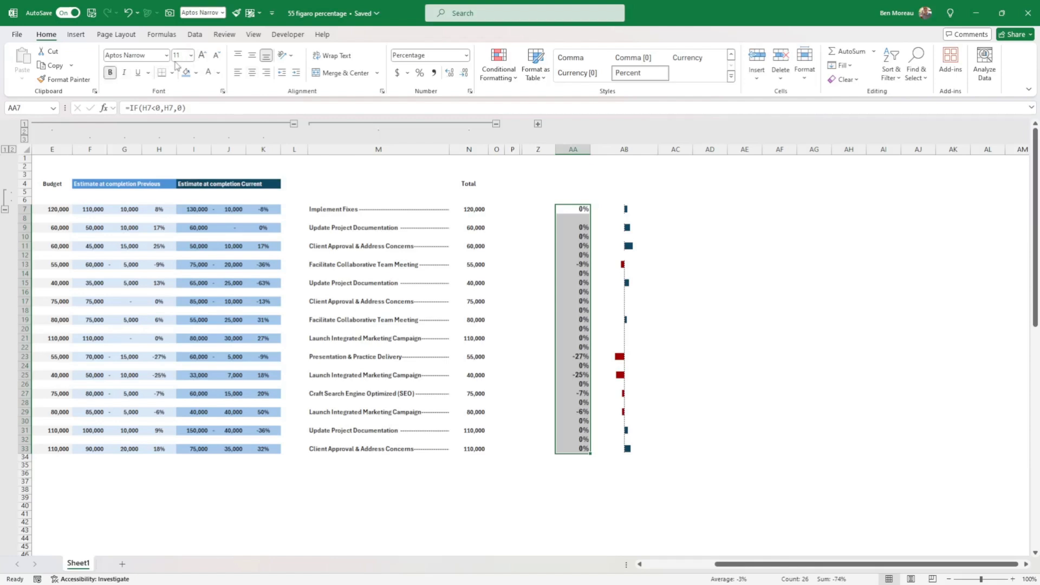
click(217, 57)
click(217, 56)
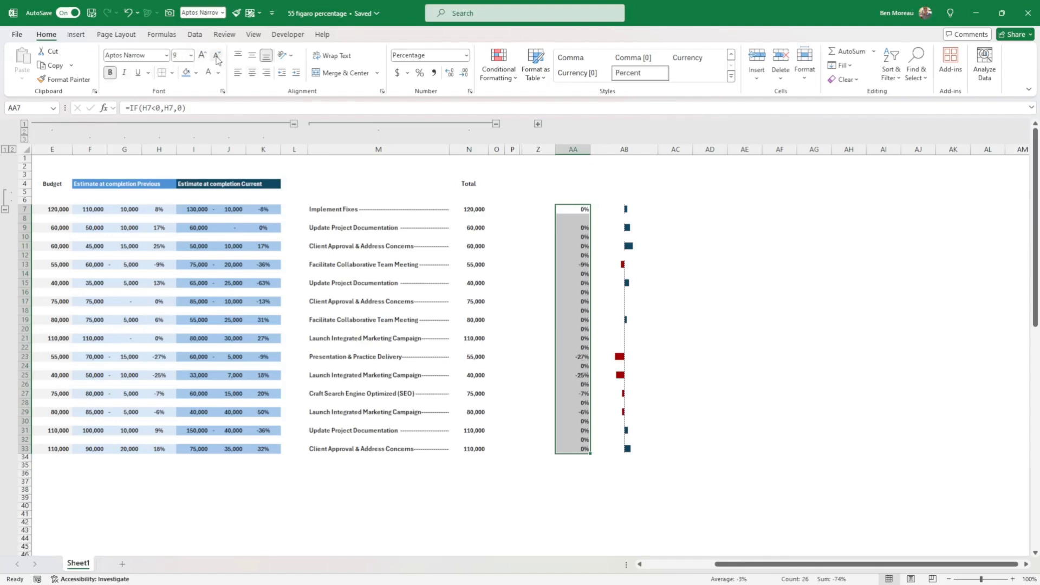
click(202, 56)
Give AA7:AA33 the custom number format 0%;-0%;; so zeros are hidden
right_click(579, 212)
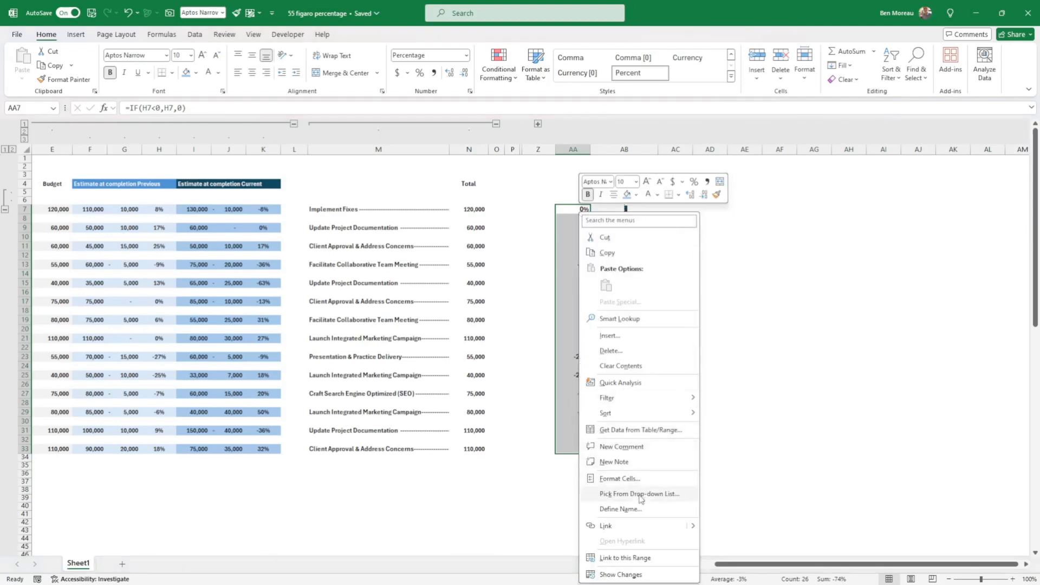
click(634, 479)
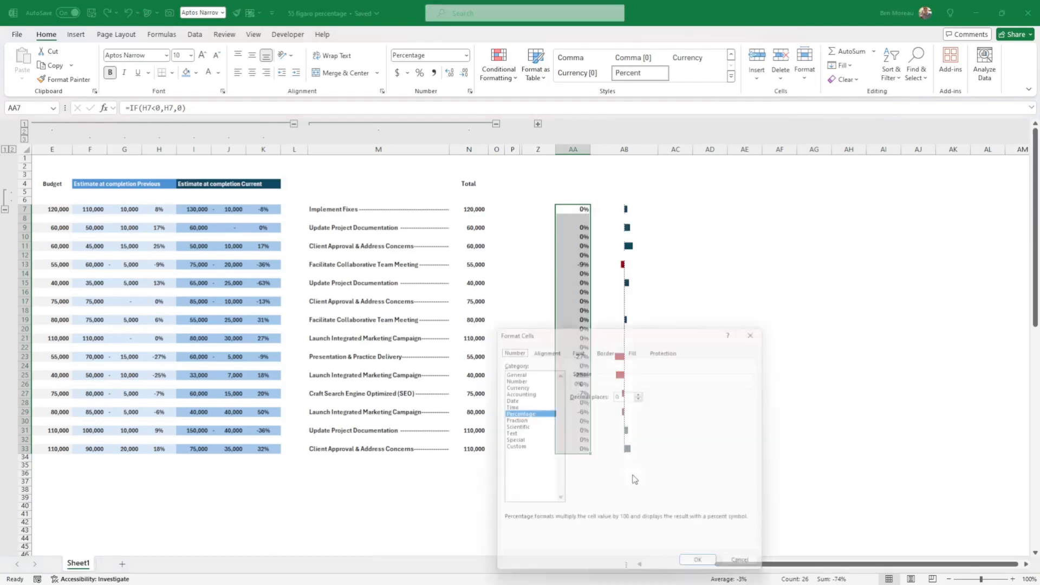
click(531, 448)
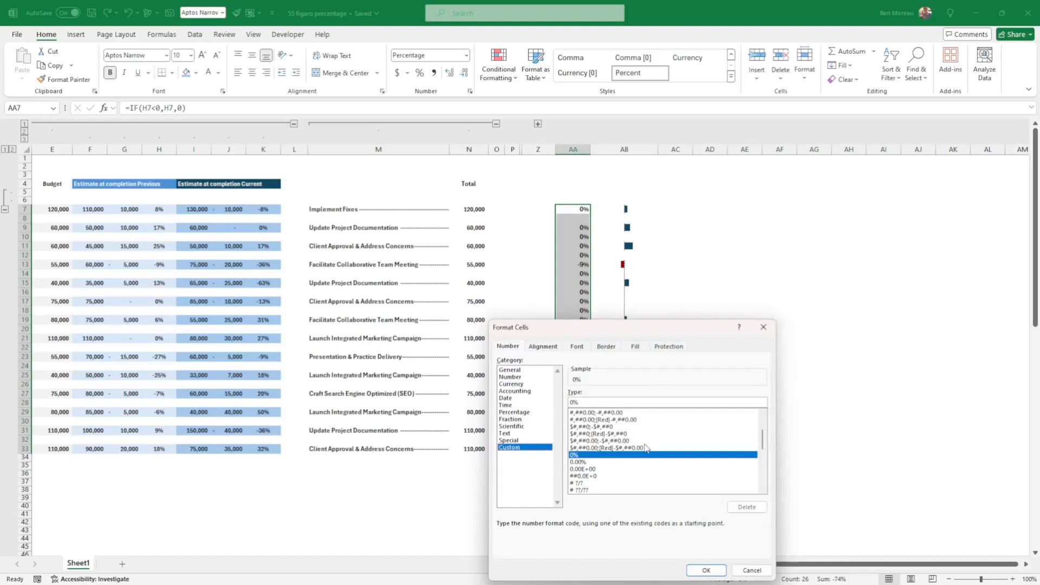
drag(763, 441, 763, 490)
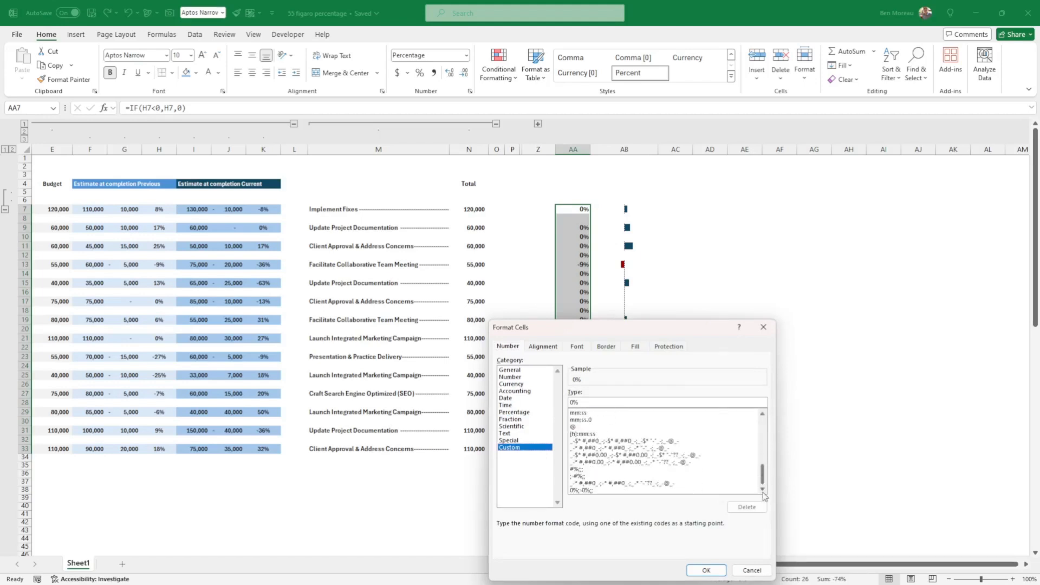
click(581, 491)
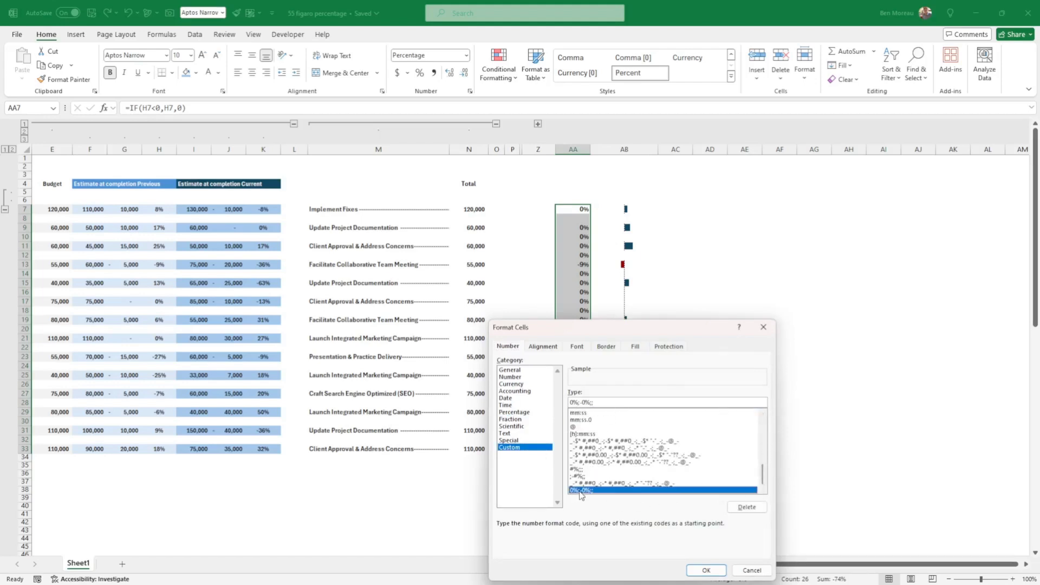
click(705, 570)
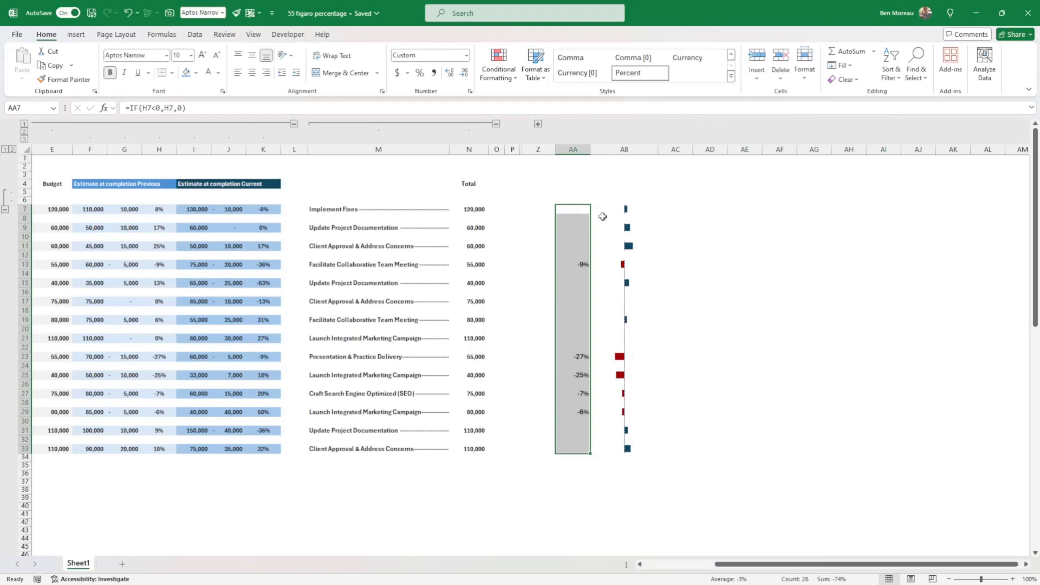
Colour the AA7:AA33 percentage values dark red
click(218, 72)
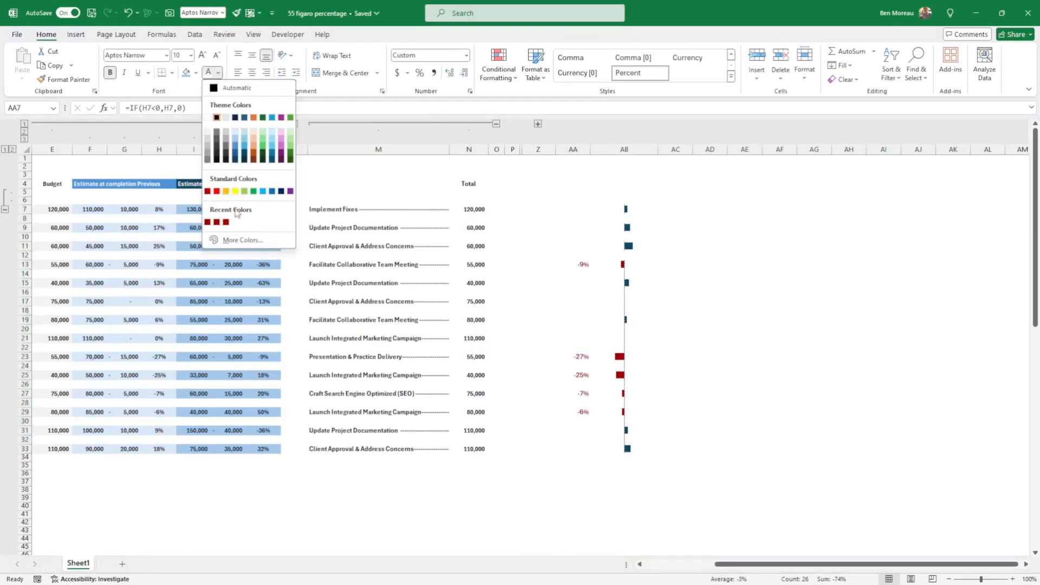
click(205, 222)
click(698, 339)
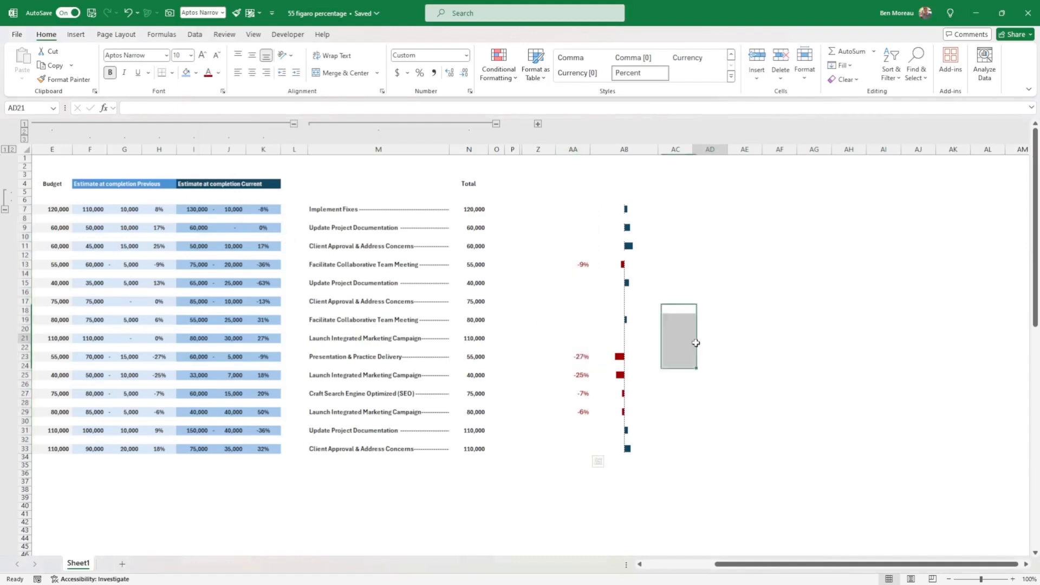
click(584, 210)
drag(583, 210, 582, 449)
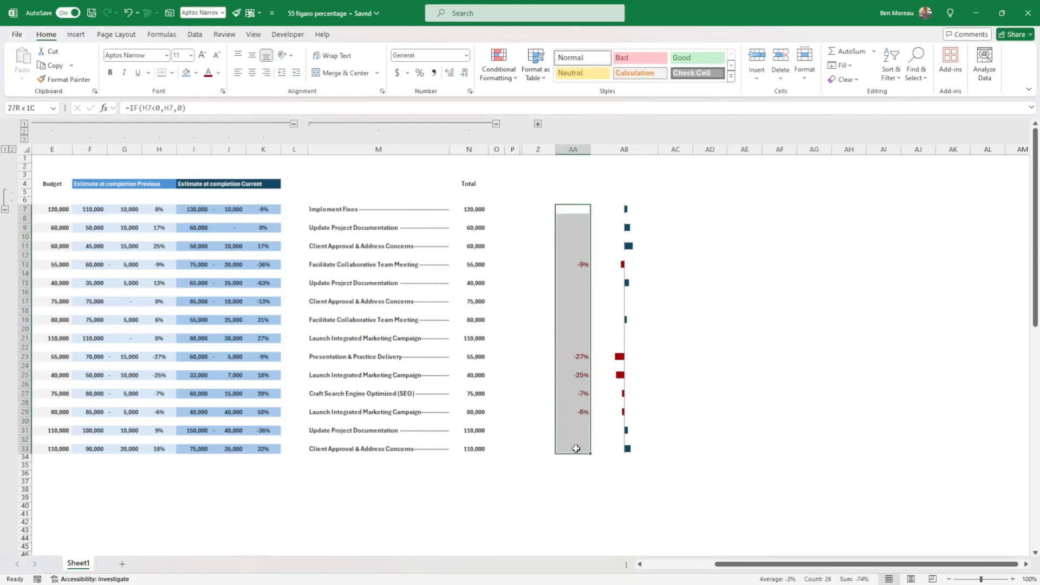
click(670, 406)
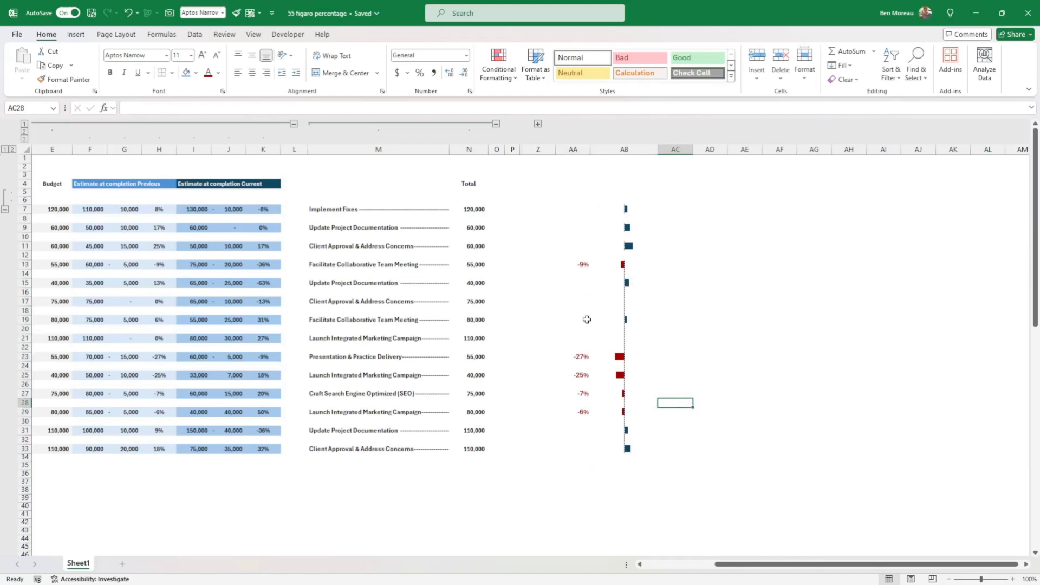
Copy AA7's formula into AC7 by Ctrl-dragging the cell border
click(584, 187)
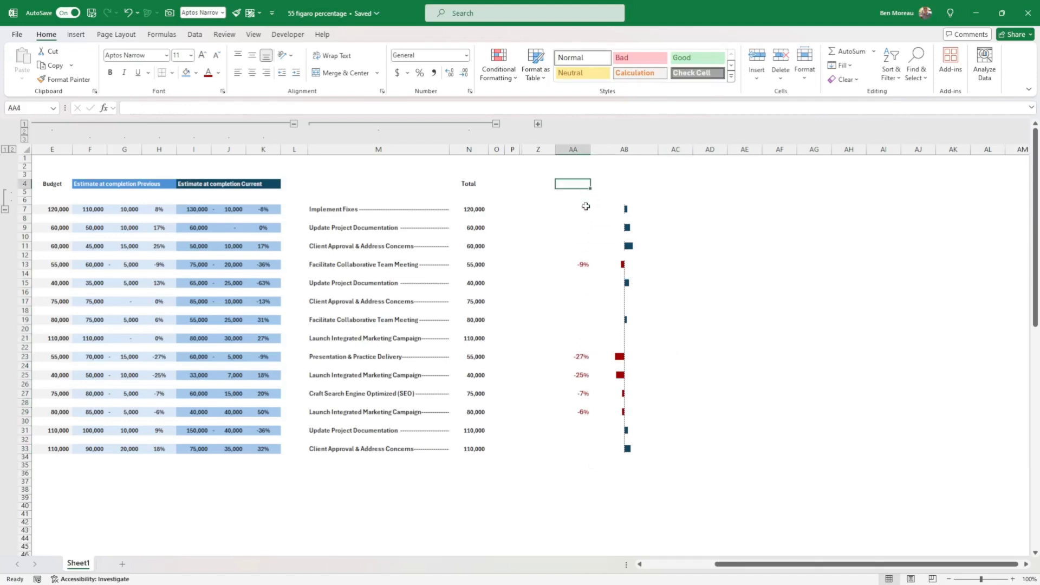
click(586, 208)
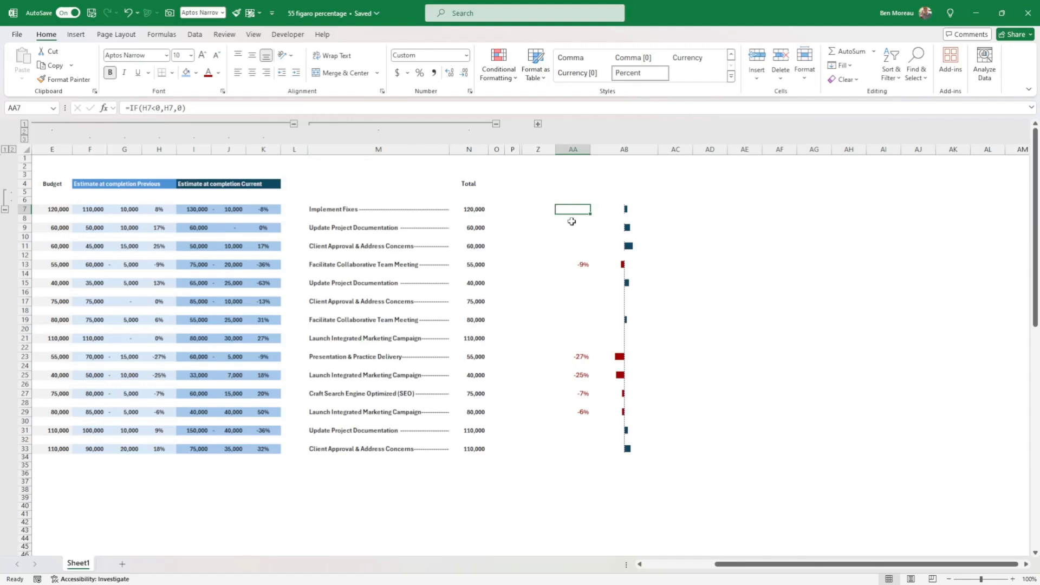
drag(573, 214, 677, 211)
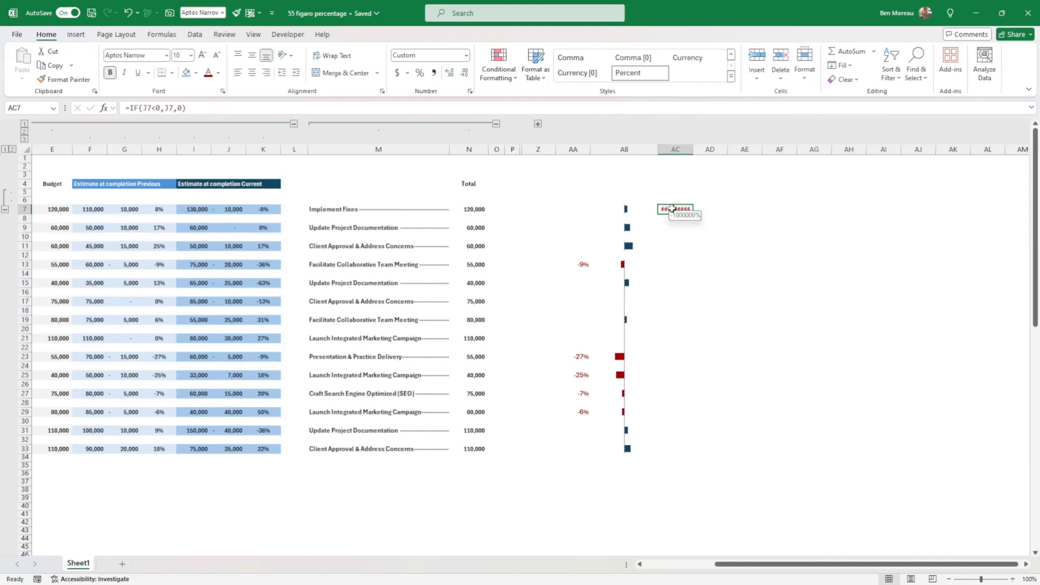
Rewrite AC7's formula as =IF(H7>0,H7,0) to return only positive variances
double_click(671, 208)
drag(230, 215, 161, 214)
drag(234, 213, 169, 216)
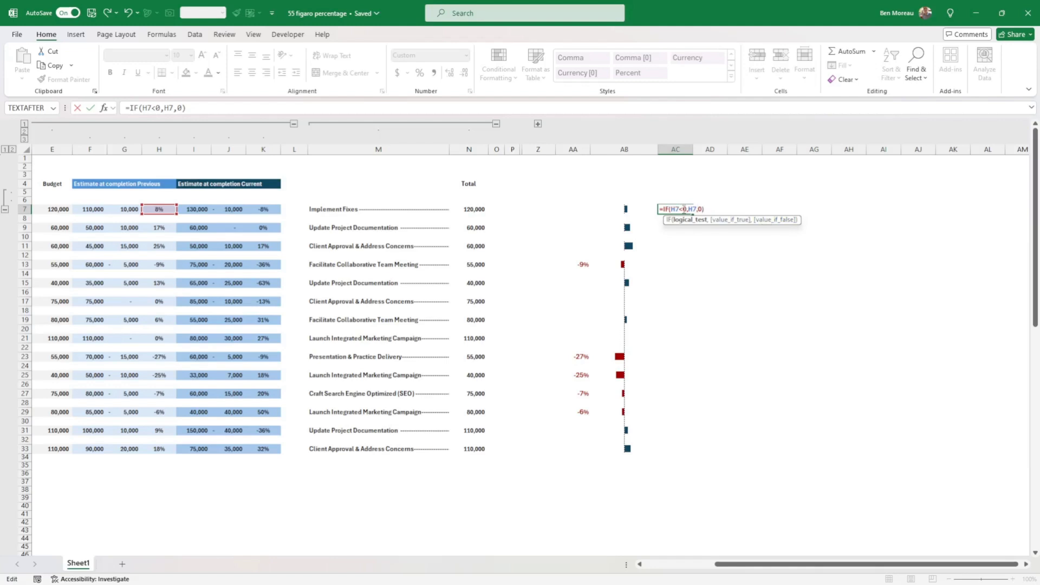
key(BackSpace)
text(>)
key(Return)
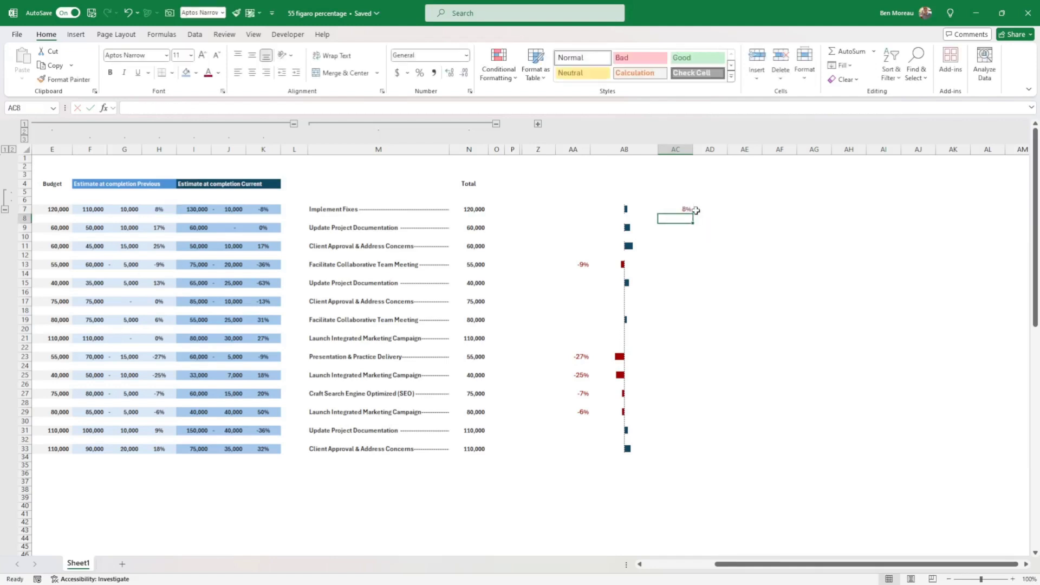
Fill the positive-only formula down to AC33 and compare it with AA7
click(687, 210)
drag(692, 215, 684, 452)
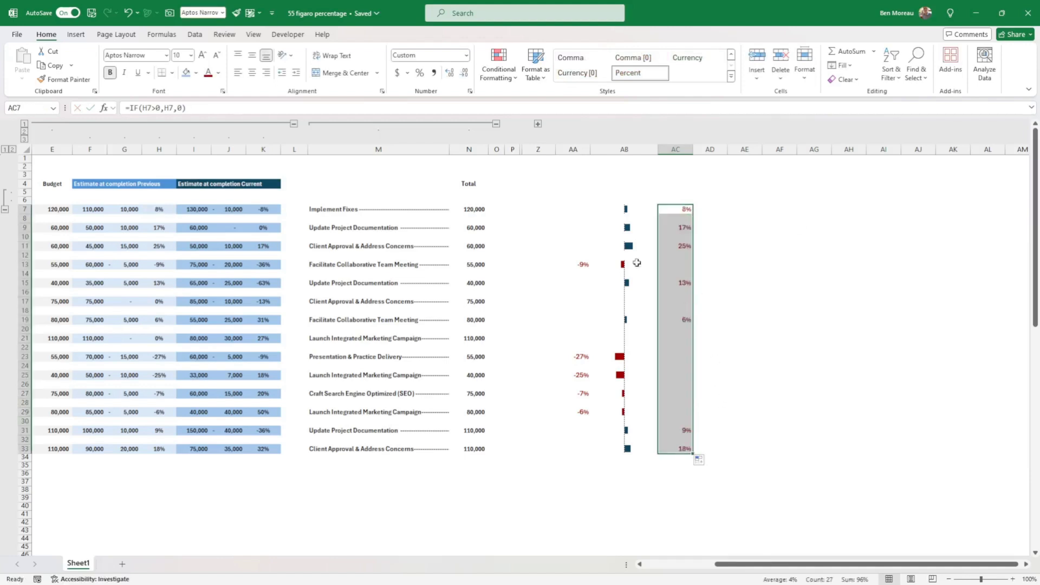
click(579, 215)
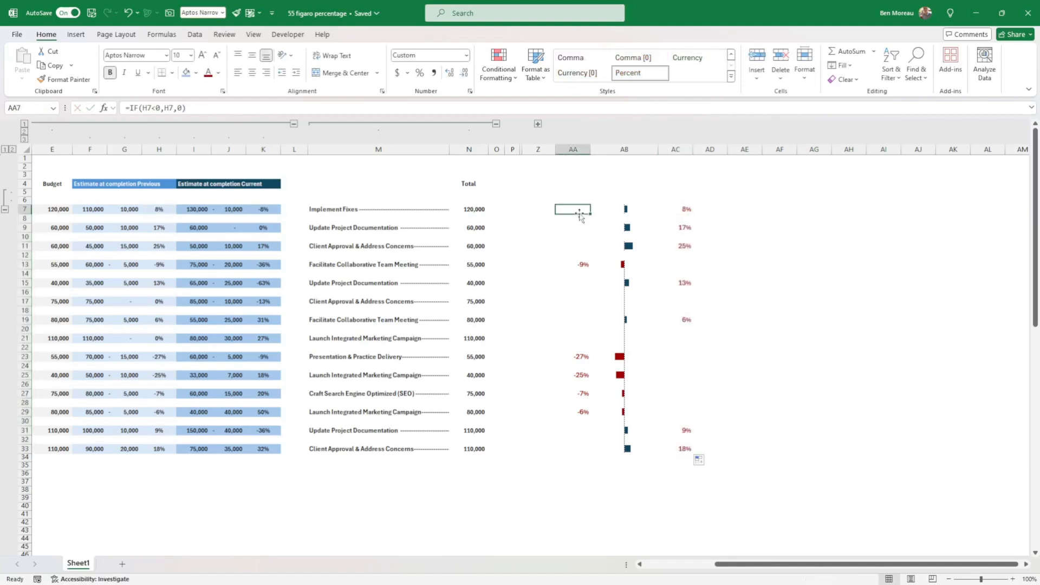
click(686, 210)
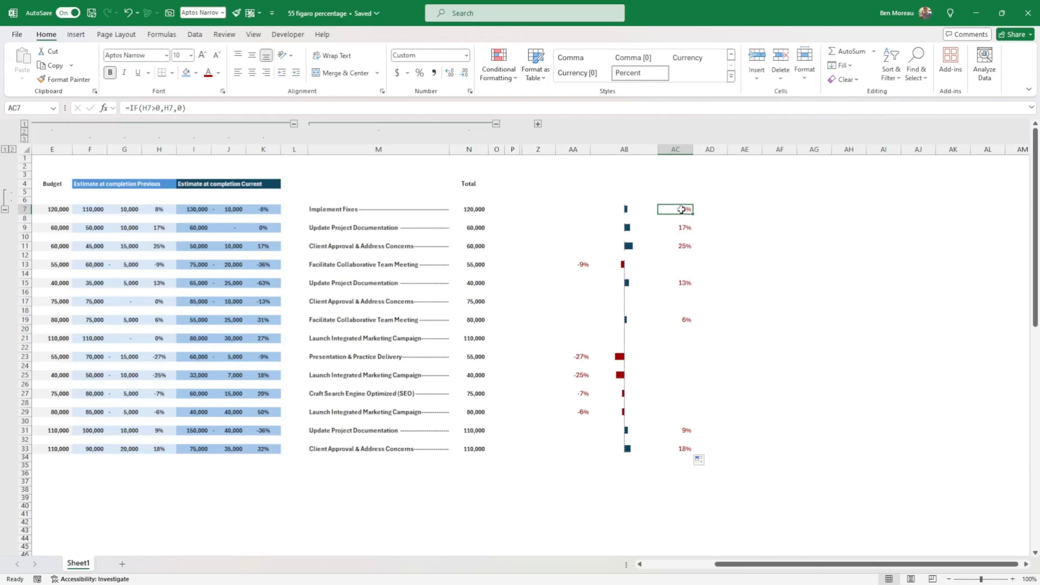
drag(682, 209, 689, 452)
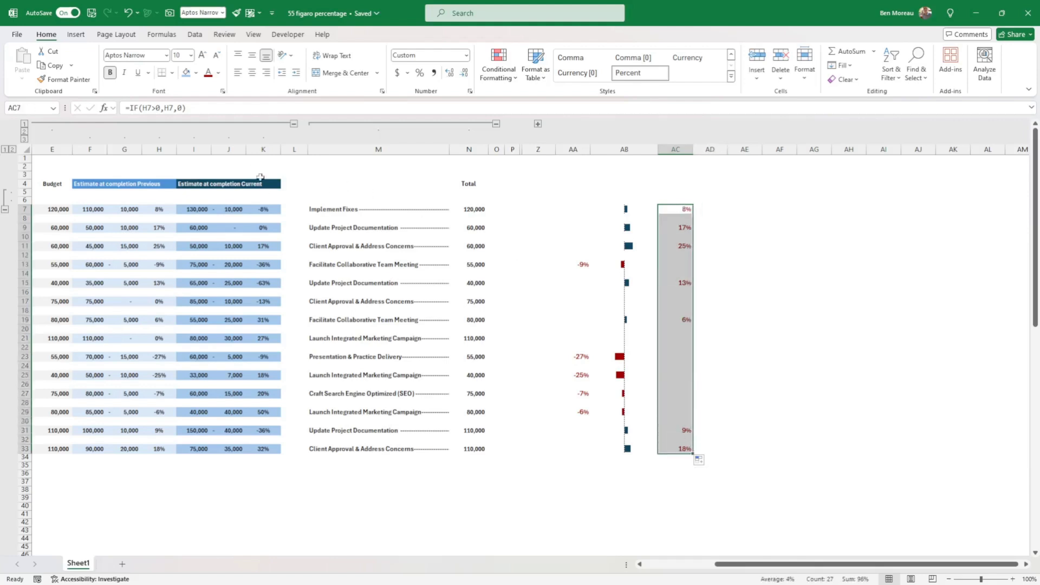
Apply a new font colour to the AC7:AC33 percentage labels
click(218, 73)
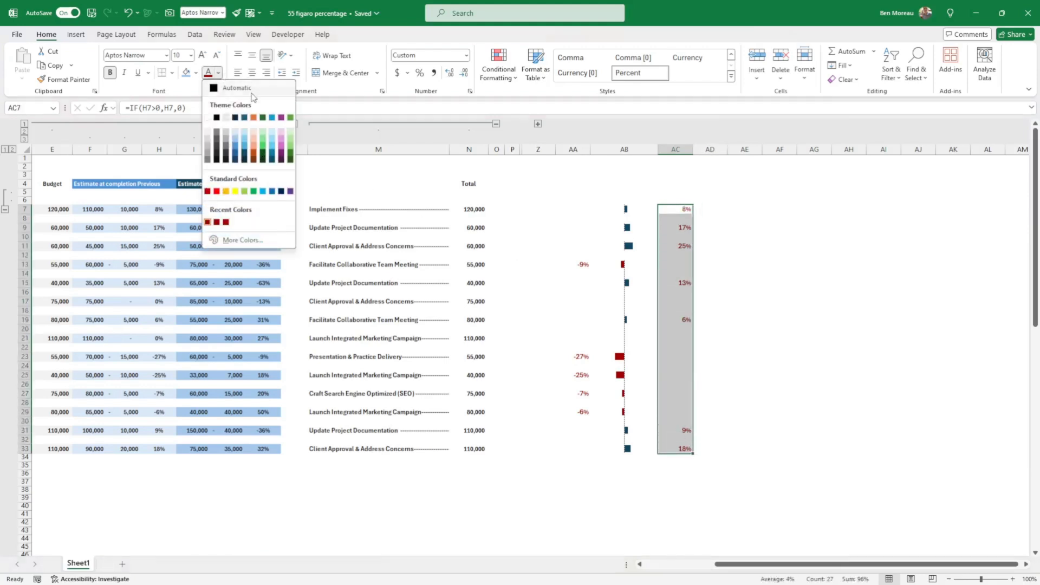
click(236, 160)
click(785, 239)
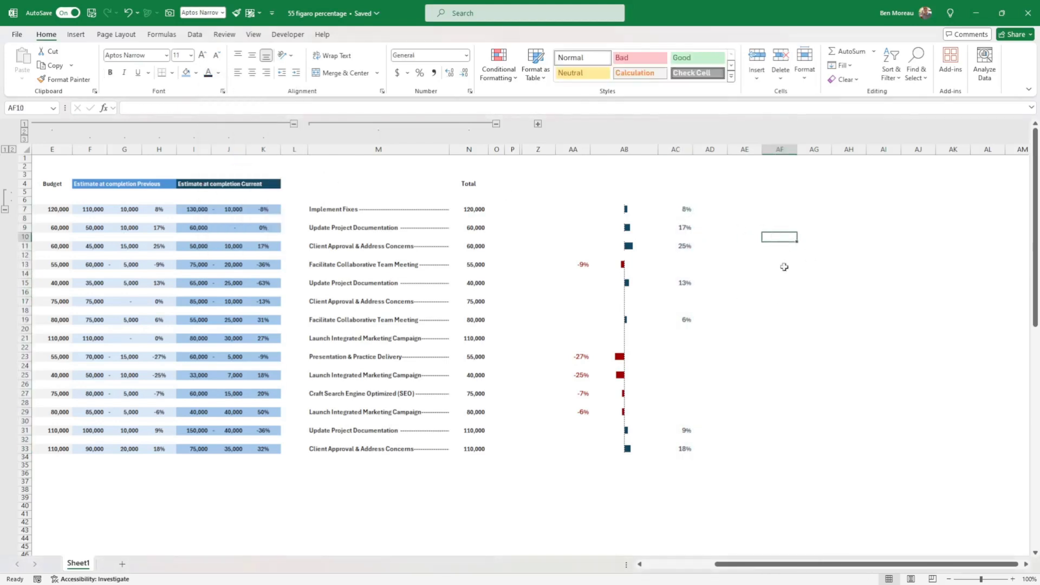
Set row 11's current estimate in I11 to 20,000
click(636, 247)
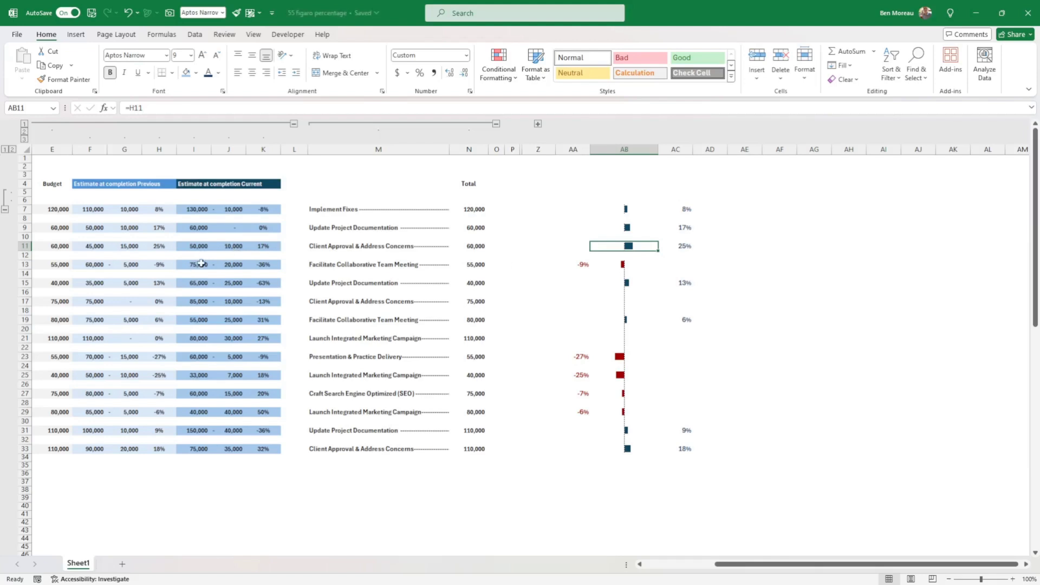
click(59, 246)
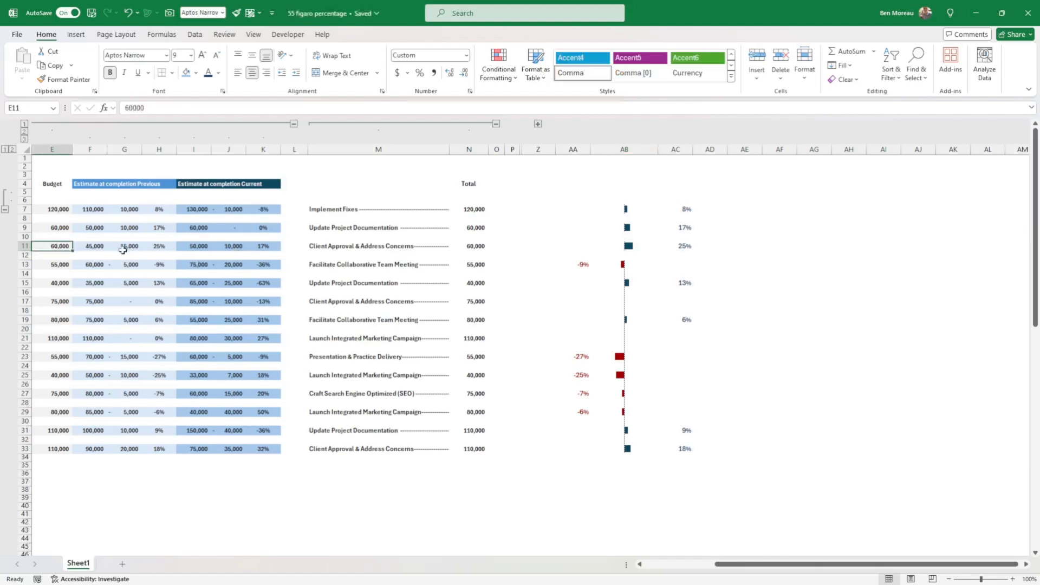
click(190, 247)
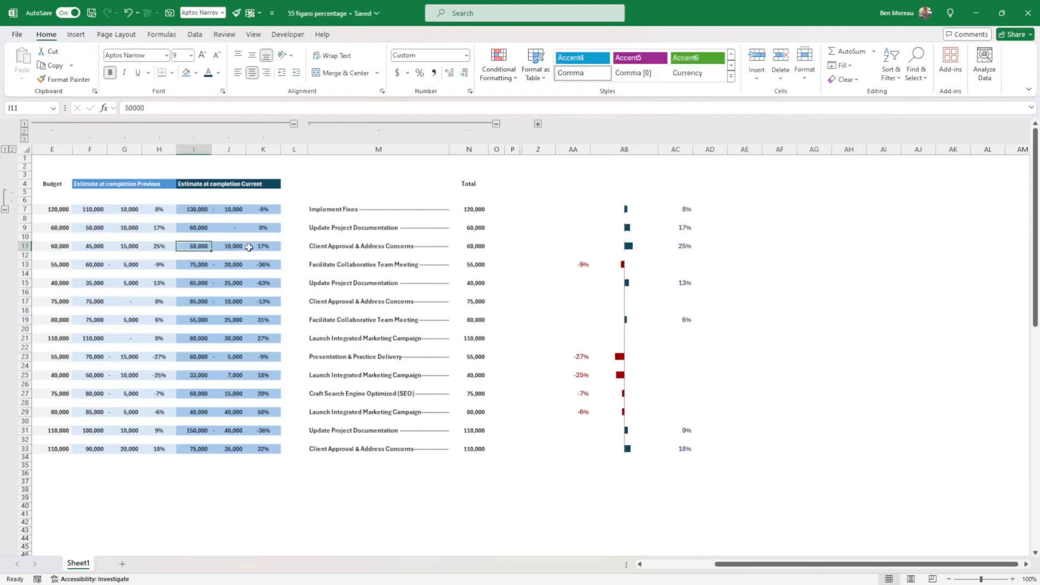
text(200)
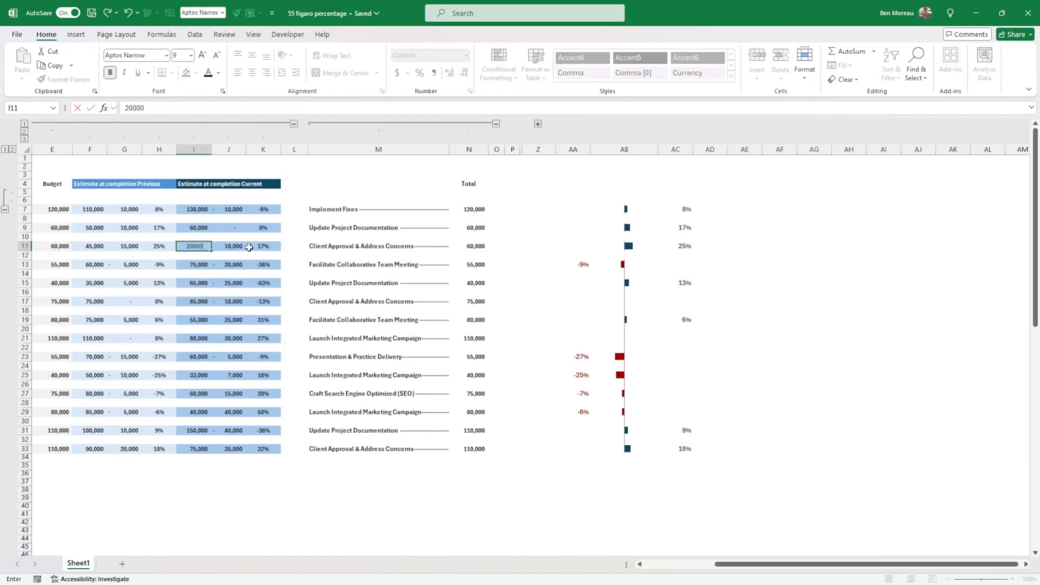
key(Return)
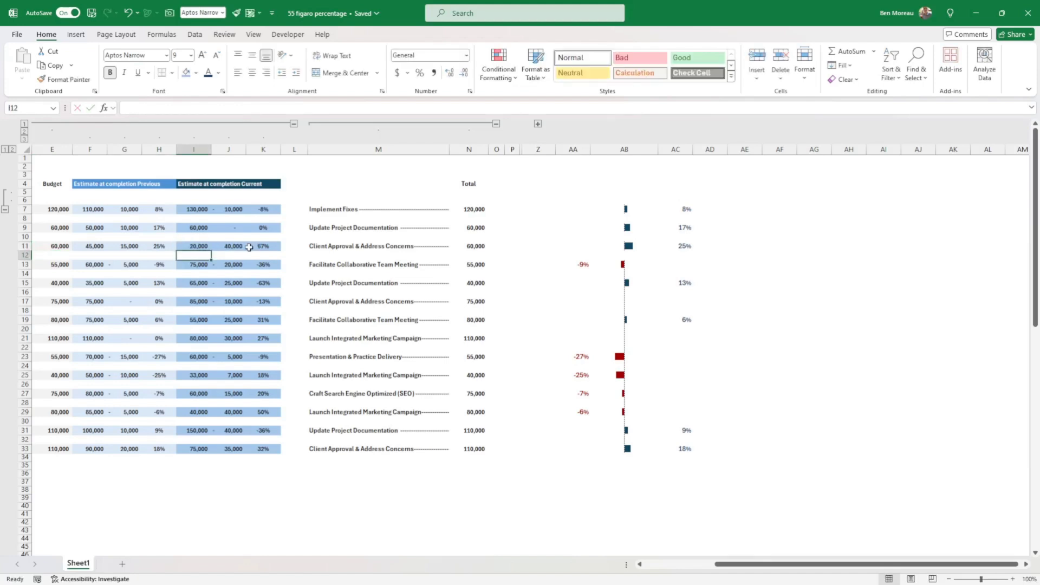
key(Up)
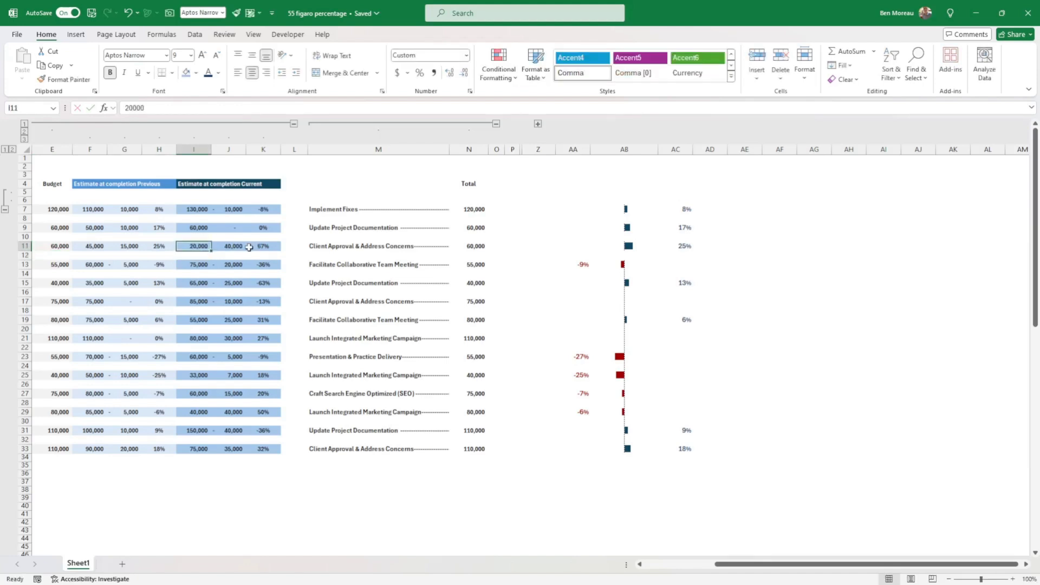
Change F11's previous estimate to 10,000 and widen column AB
click(95, 246)
text(20)
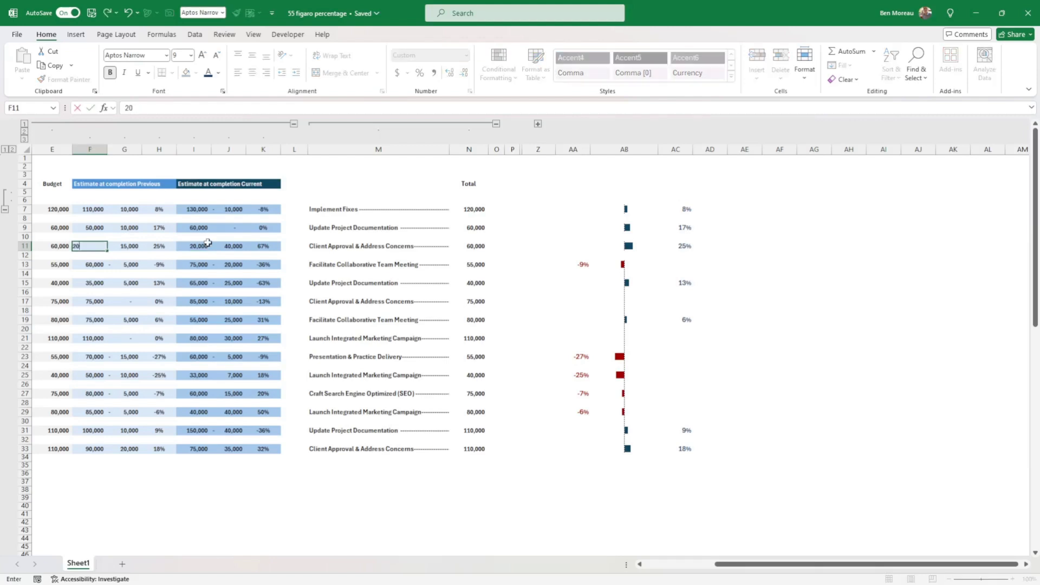
key(Return)
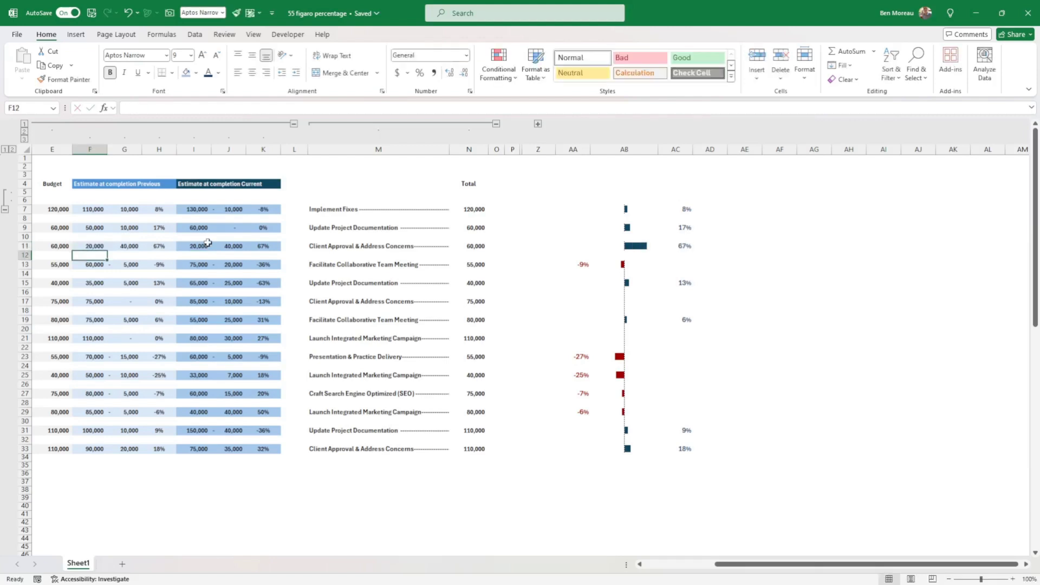
key(Up)
text(1)
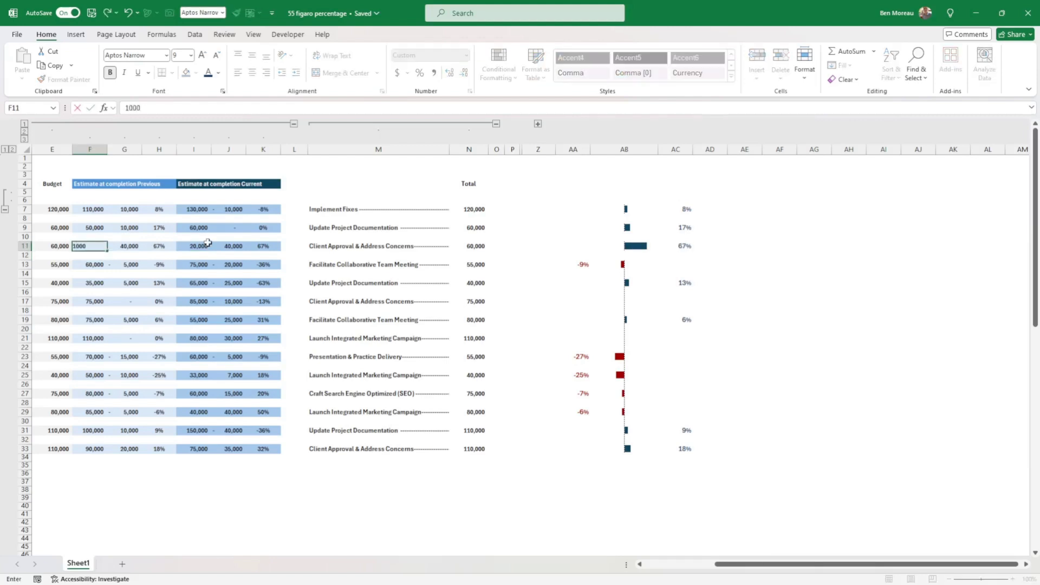
key(Tab)
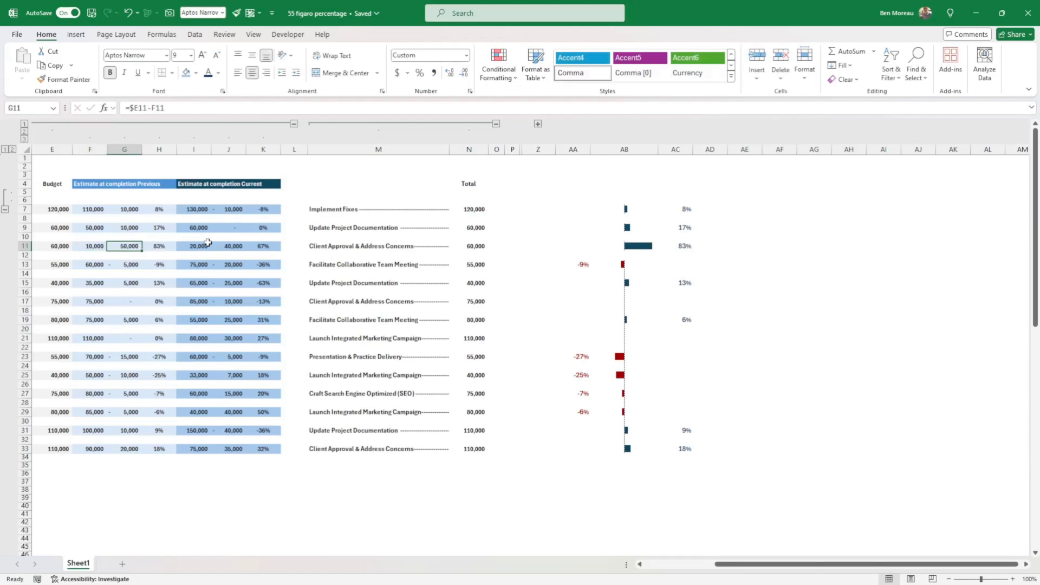
drag(659, 150, 670, 149)
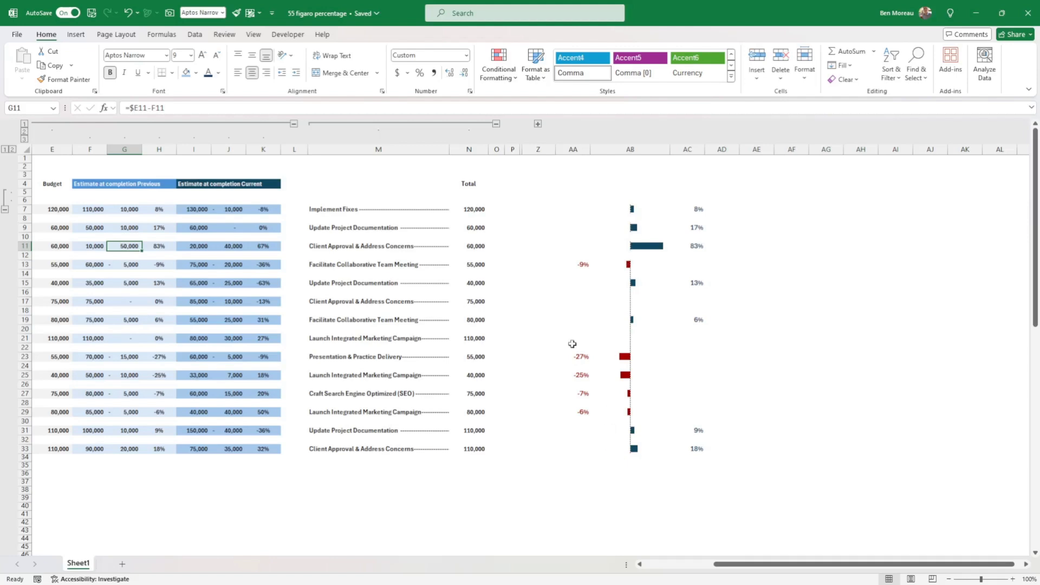
Expand grouped columns Q–Y and review the estimate and Previous Update headers
click(538, 124)
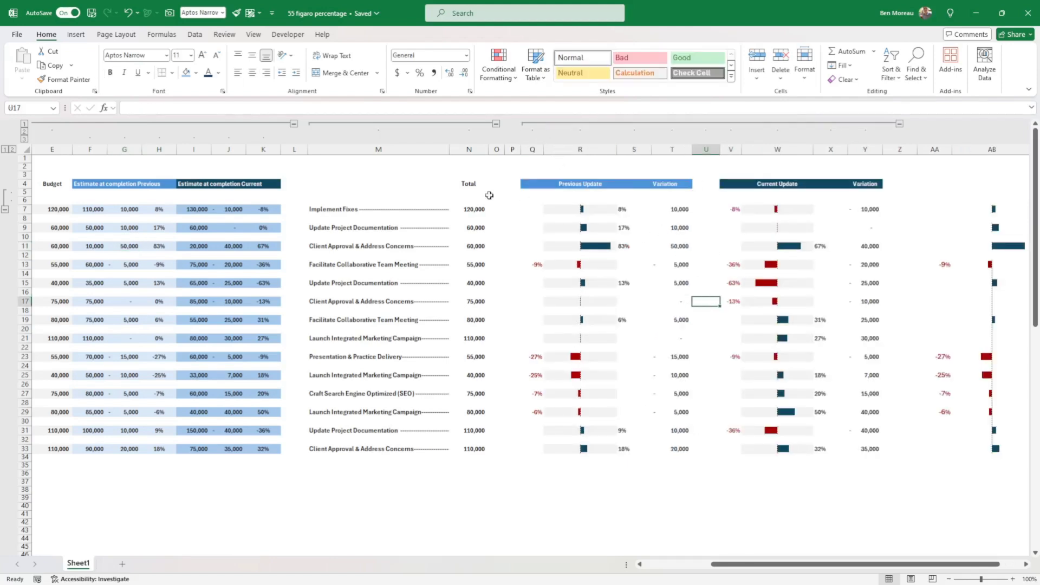
drag(82, 184, 155, 184)
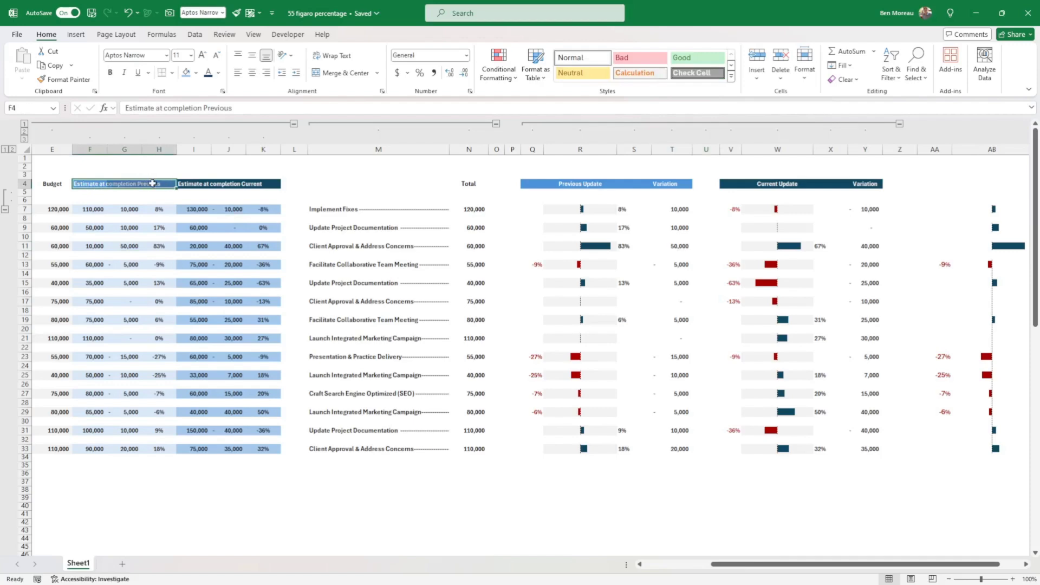
drag(529, 184, 867, 183)
click(843, 199)
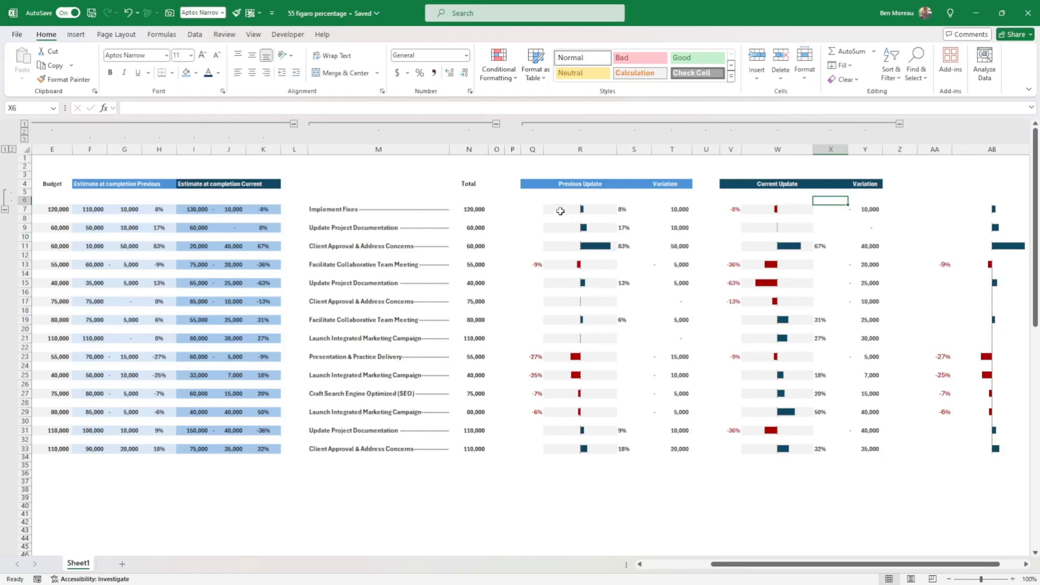
Scroll across the sheet and inspect cell R7's fill colour options without changing them
drag(173, 490, 25, 482)
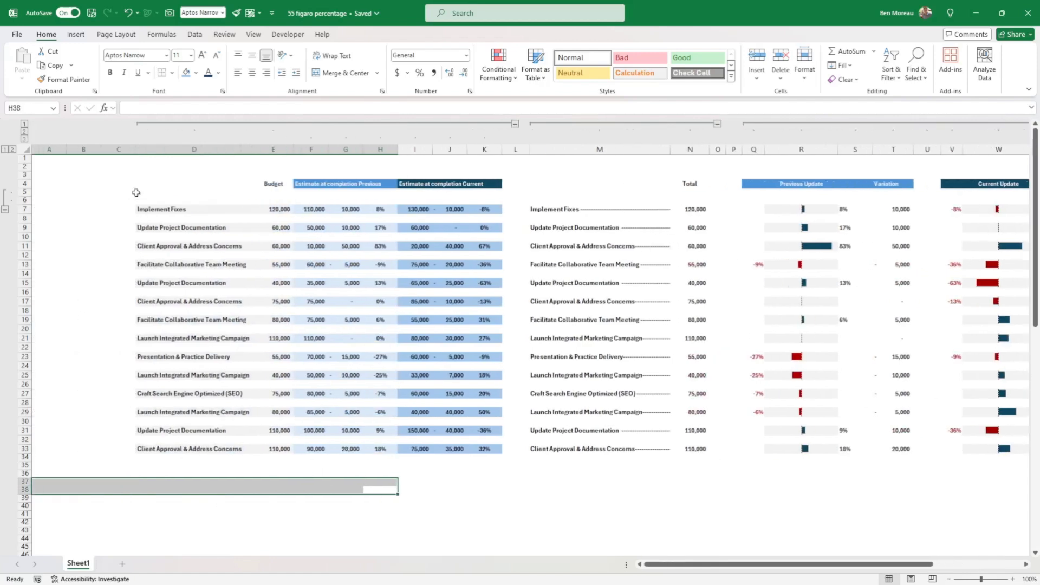
drag(162, 209, 282, 210)
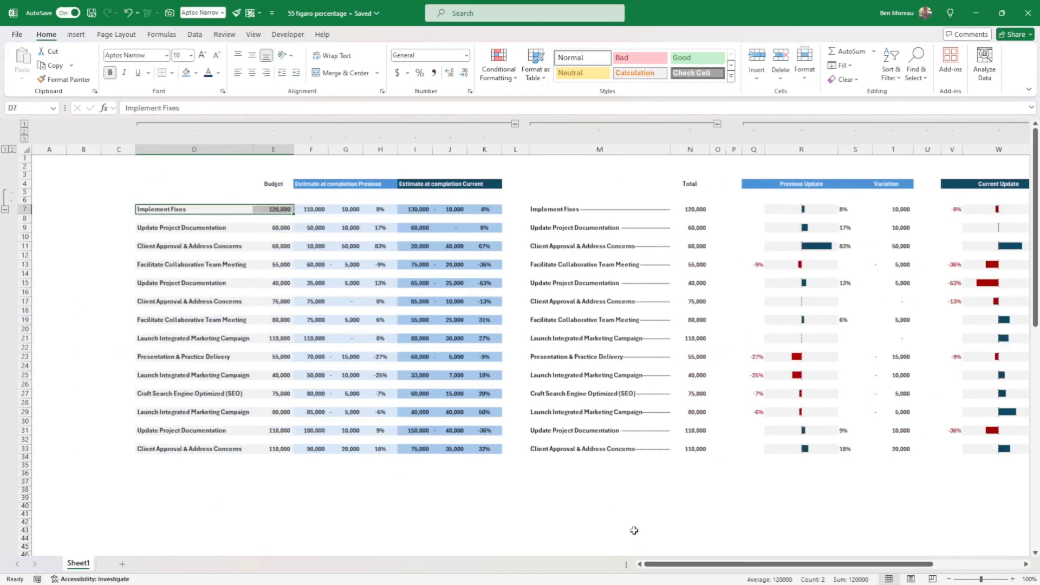
drag(632, 529, 1038, 514)
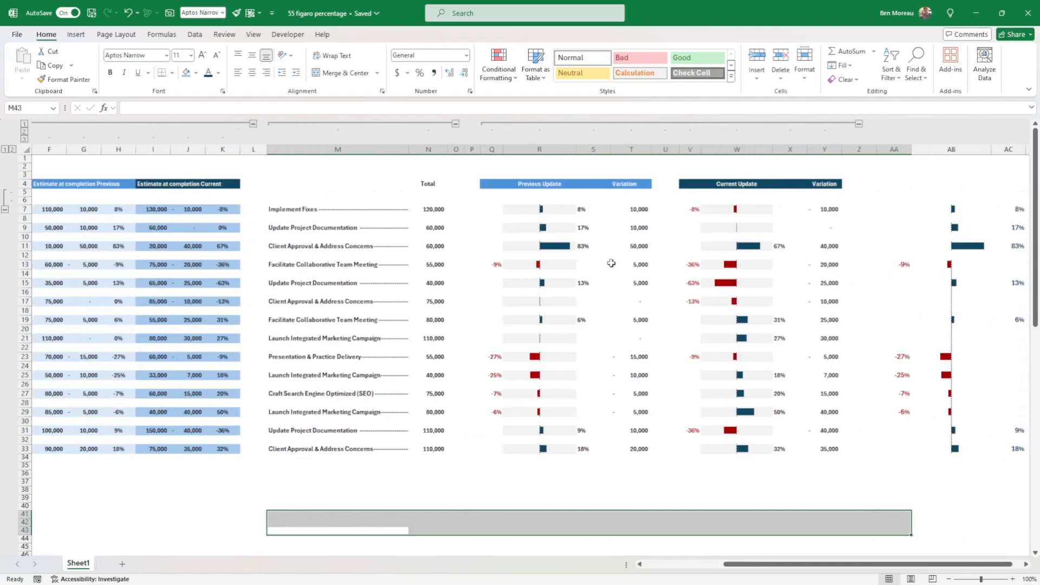
click(512, 212)
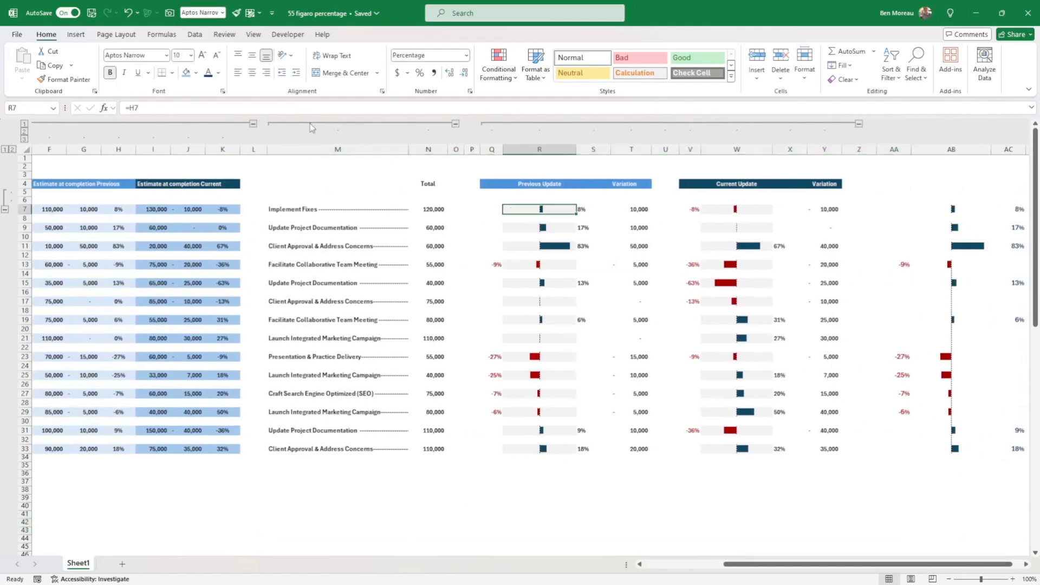
click(197, 73)
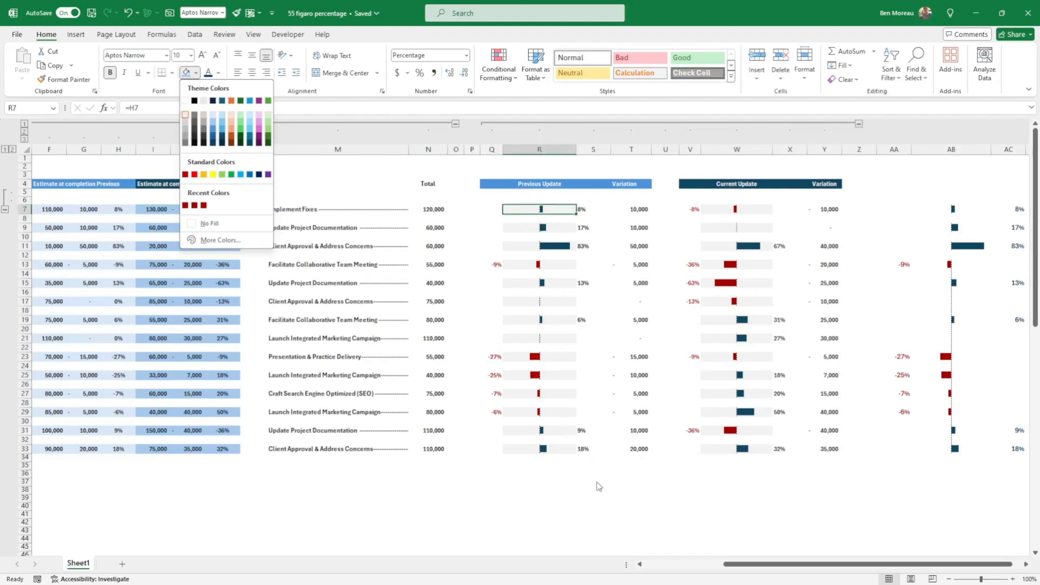
click(494, 499)
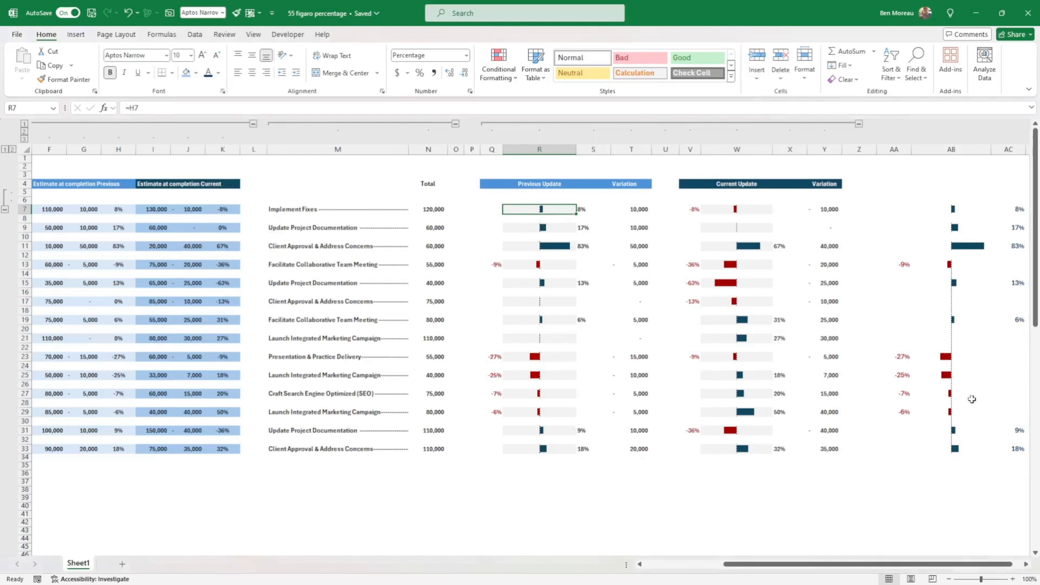
drag(967, 481, 1031, 466)
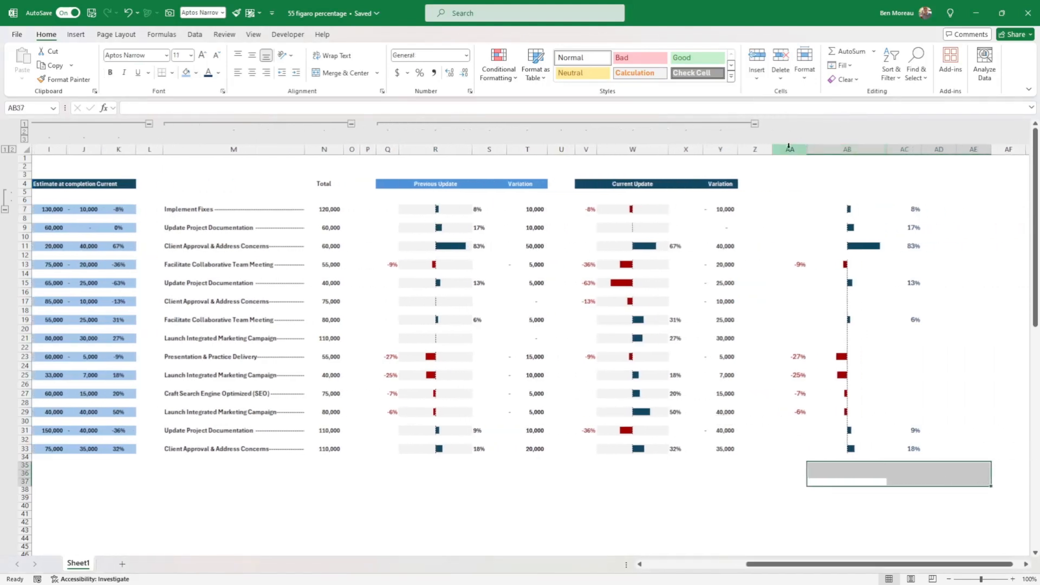
Hide columns AA:AD and scroll back to the estimate columns
drag(789, 149, 926, 148)
right_click(926, 149)
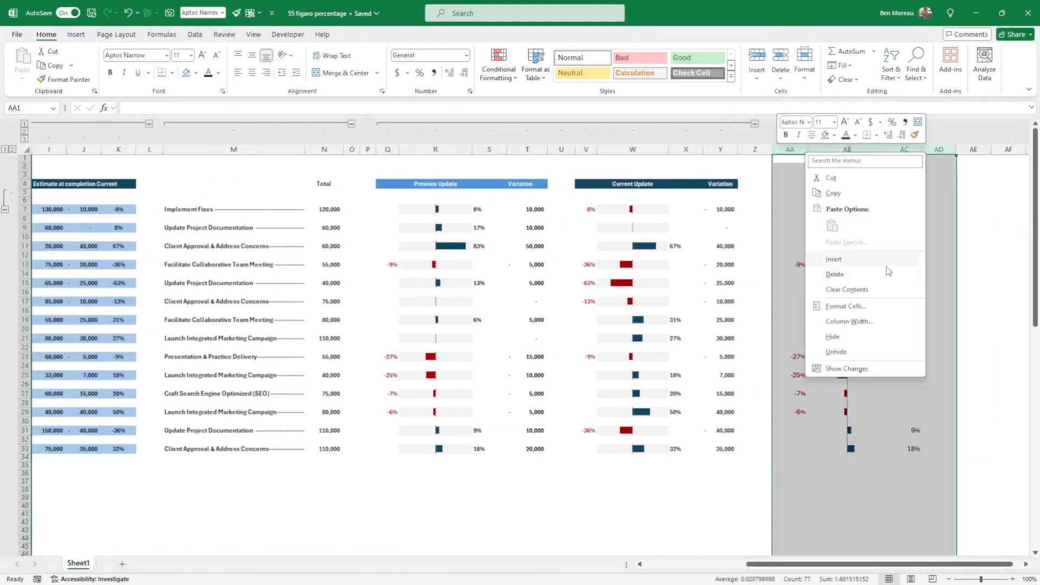
click(852, 336)
click(916, 321)
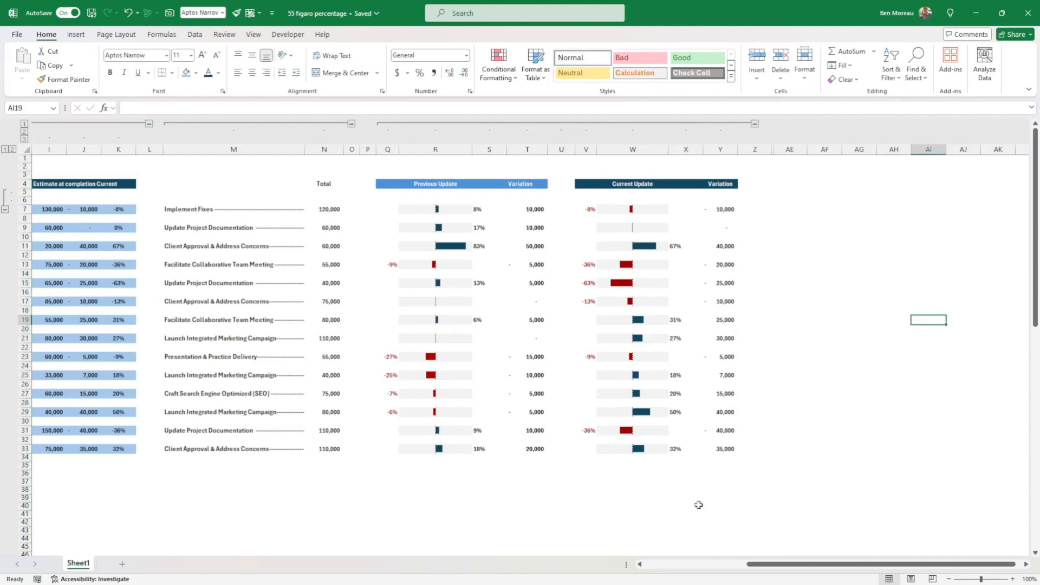
drag(483, 506, 70, 501)
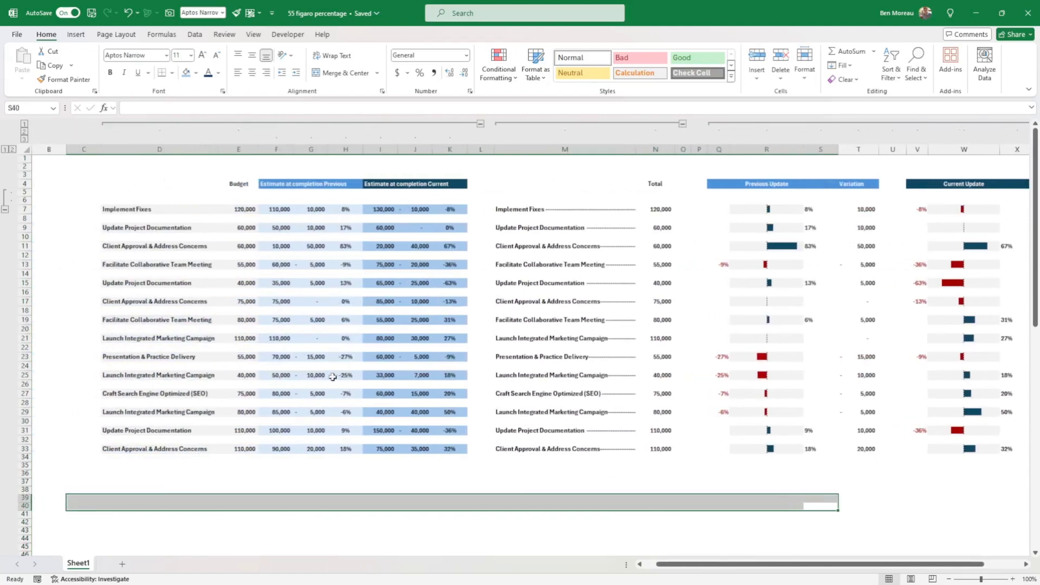
Collapse grouped columns D–K and add a bold, size-9 'Project Name' header in M4
click(481, 123)
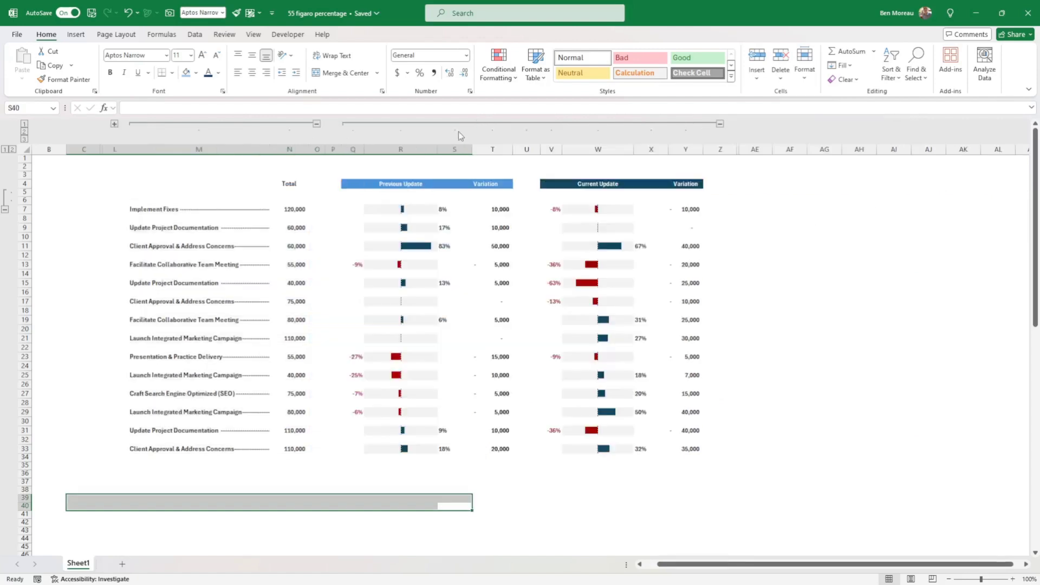
click(879, 346)
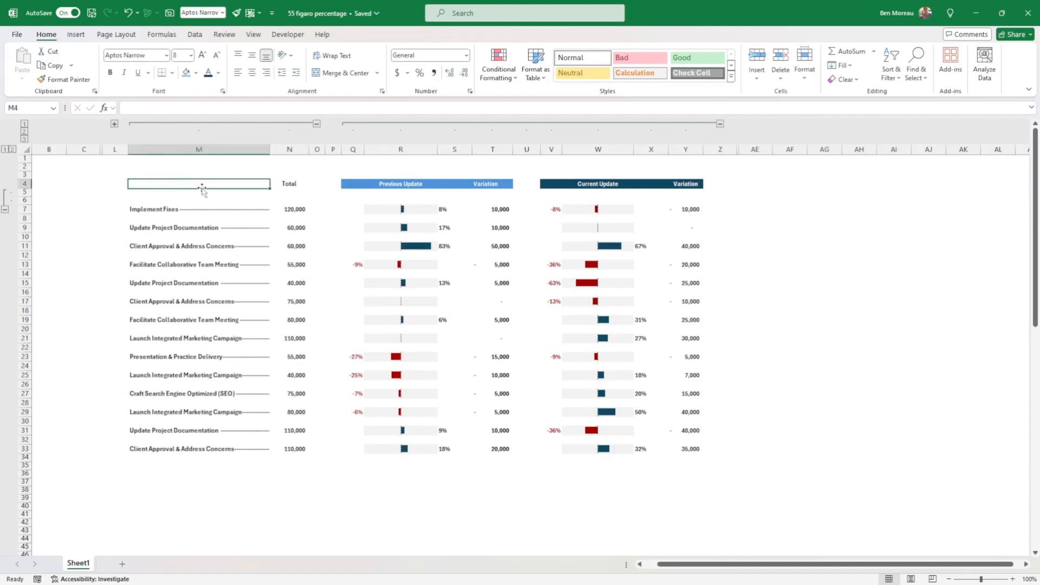
text(Pro)
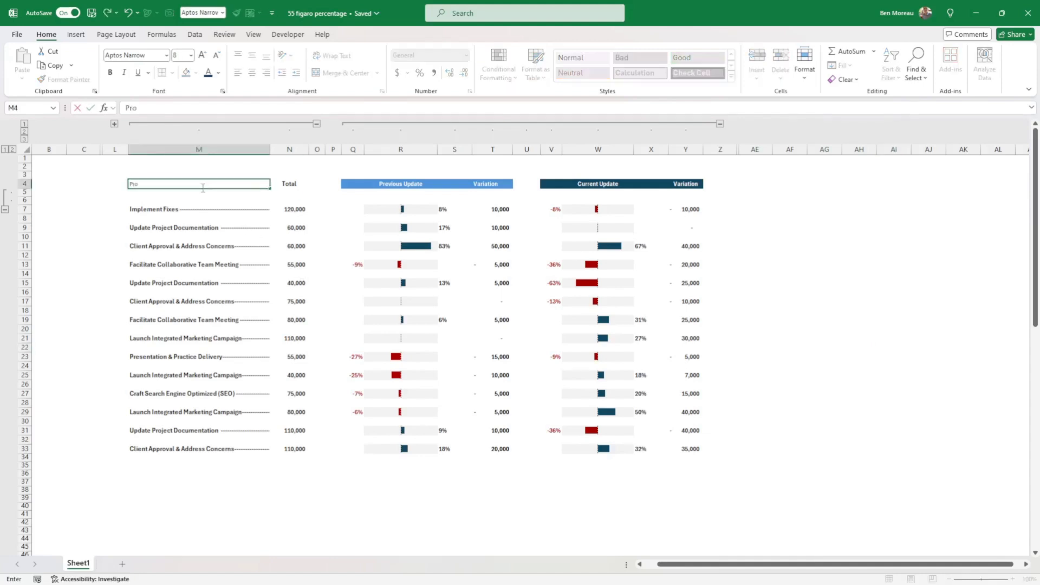
text(ject Name)
key(ctrl+Return)
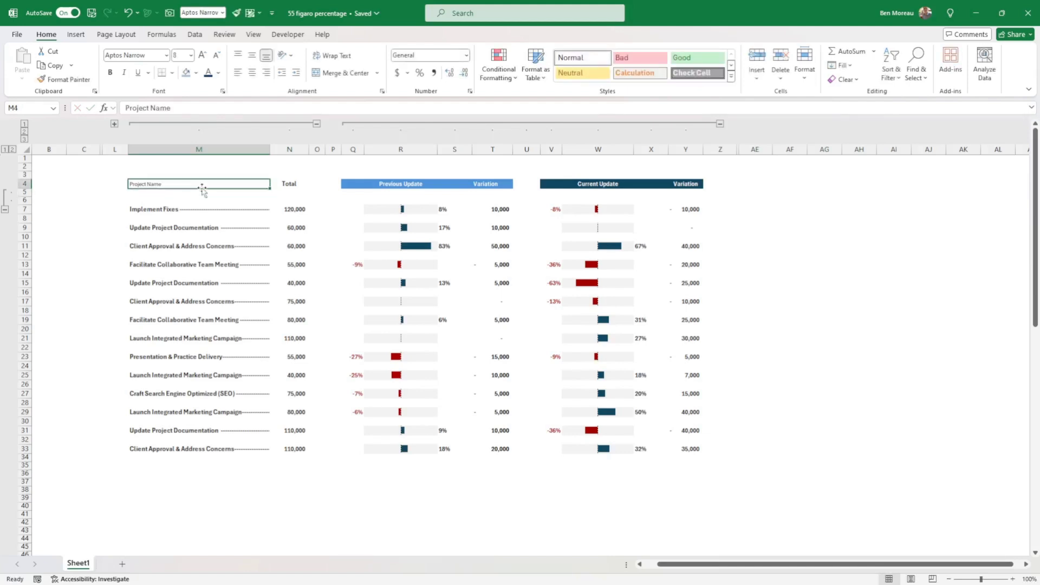
key(ctrl+b)
click(202, 55)
click(723, 541)
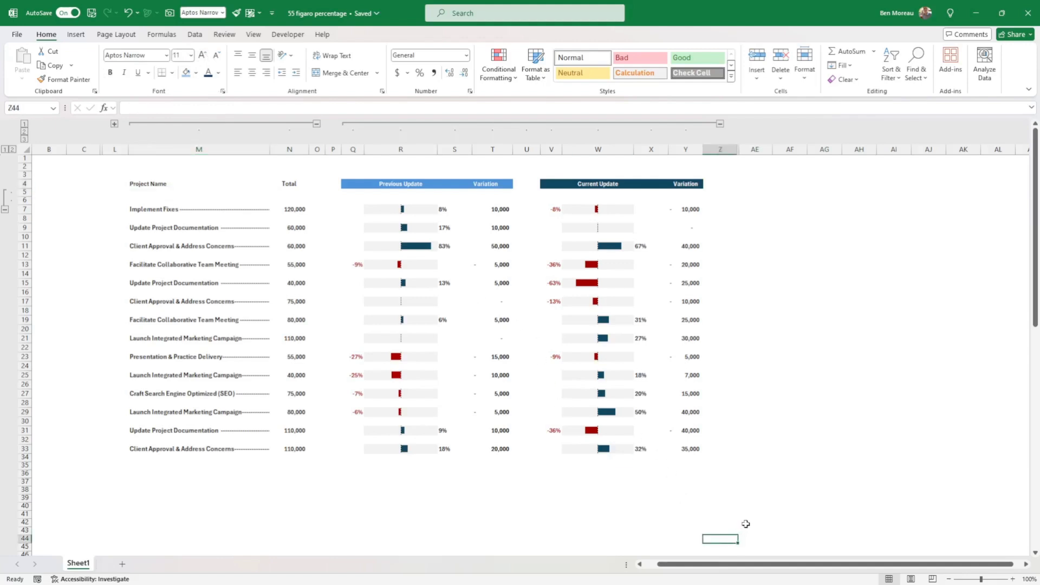